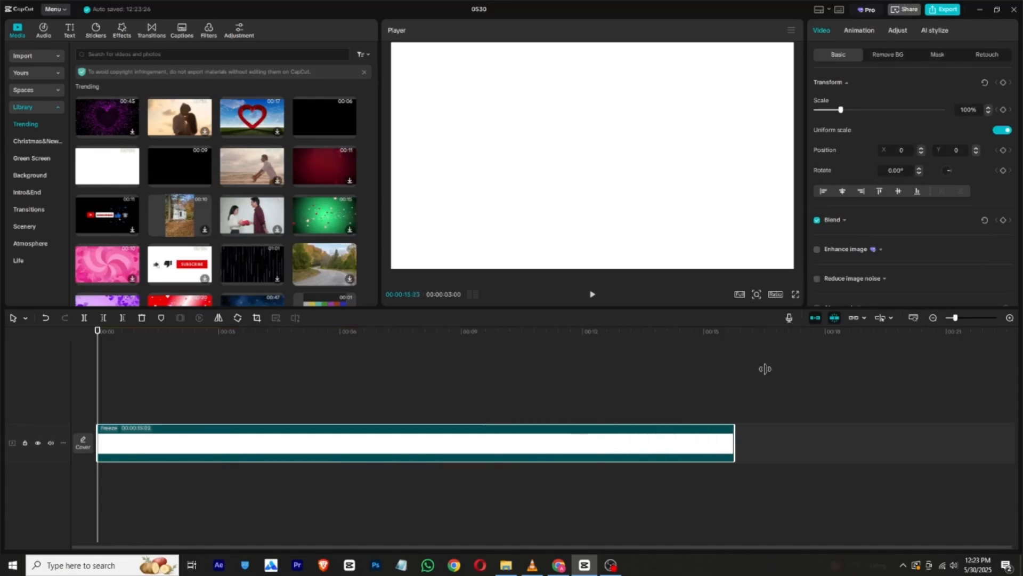
drag(634, 335, 429, 339)
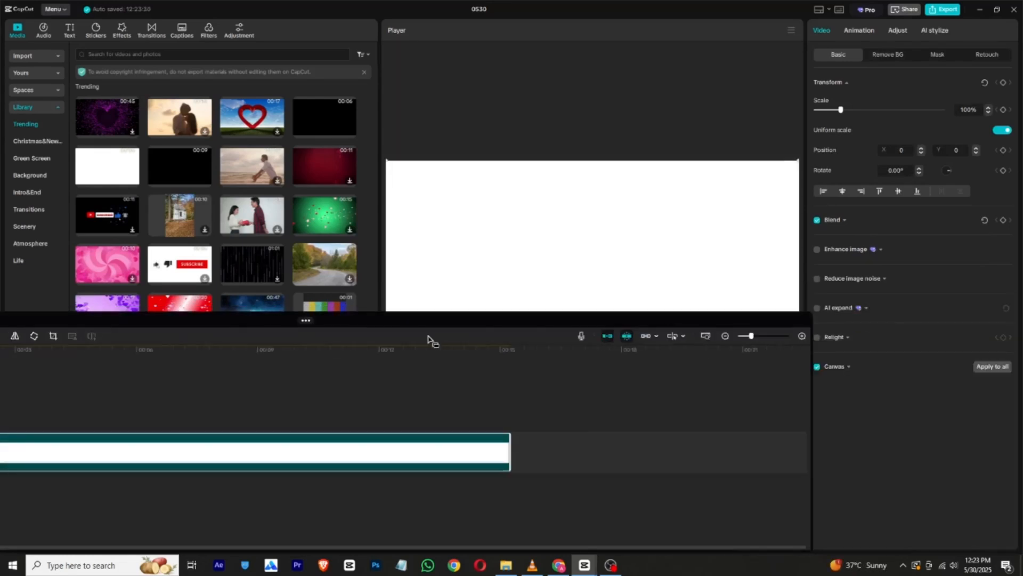
click(820, 10)
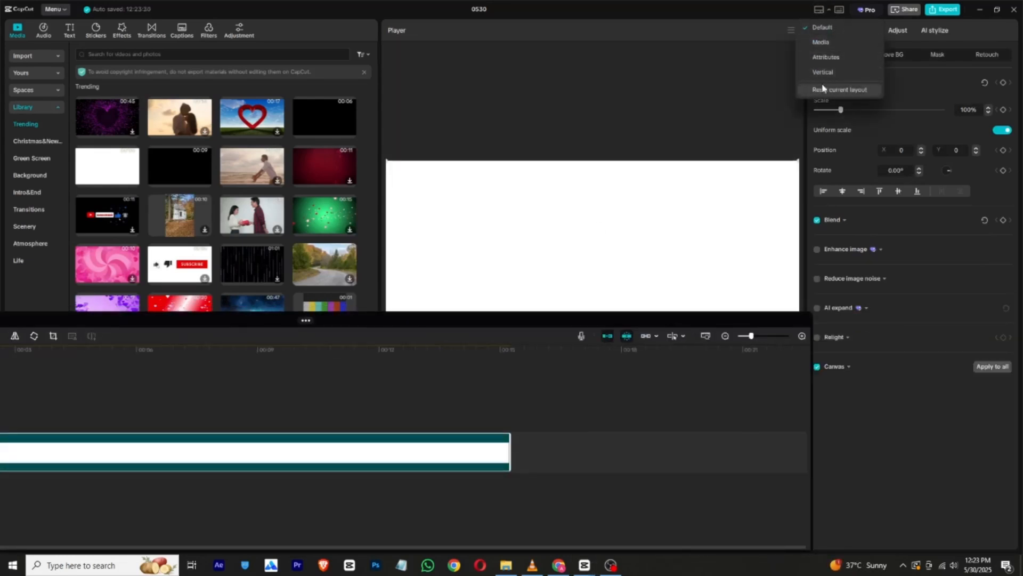
click(834, 89)
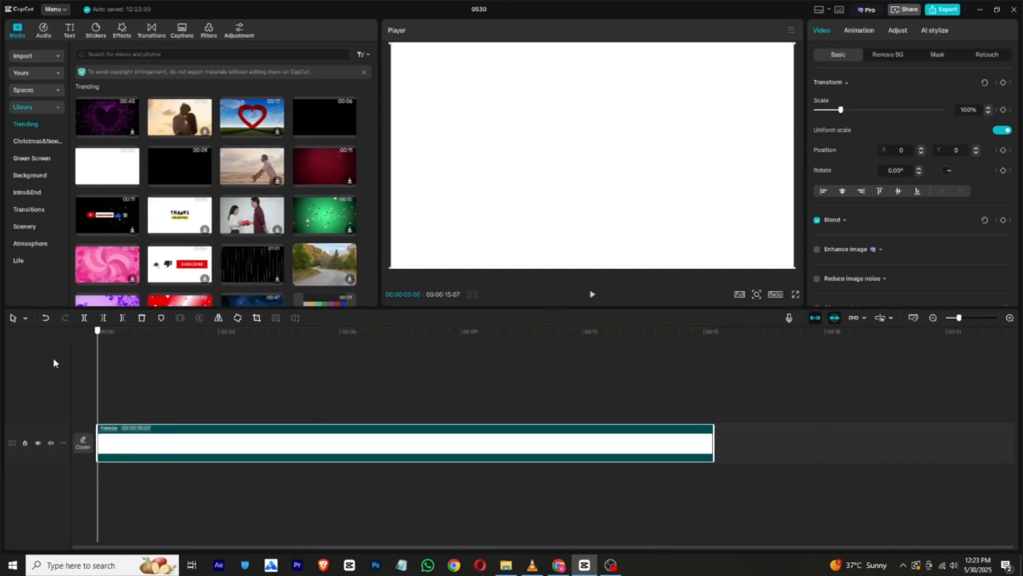
click(267, 380)
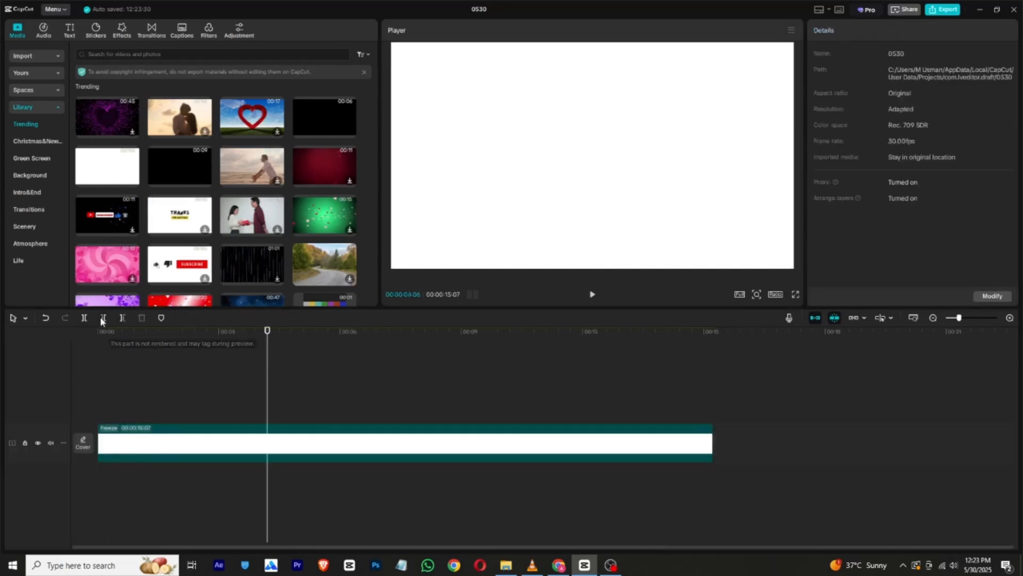
Step: Add the GUCCI wordmark image above the white clip at the timeline's start and open its background removal options
click(28, 55)
drag(202, 173, 122, 391)
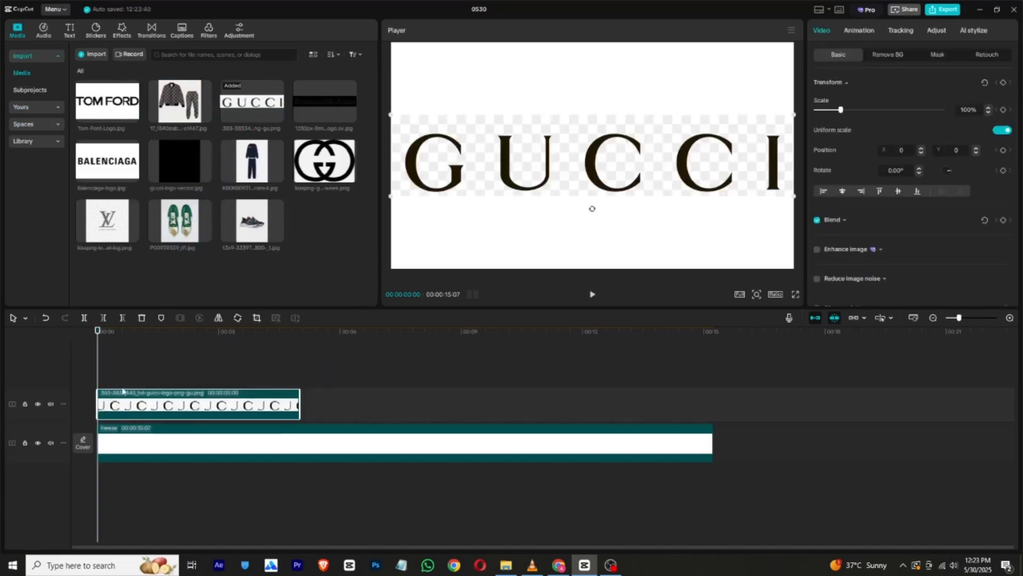
click(885, 55)
Step: Try auto removal and custom removal on the GUCCI wordmark's background
click(817, 83)
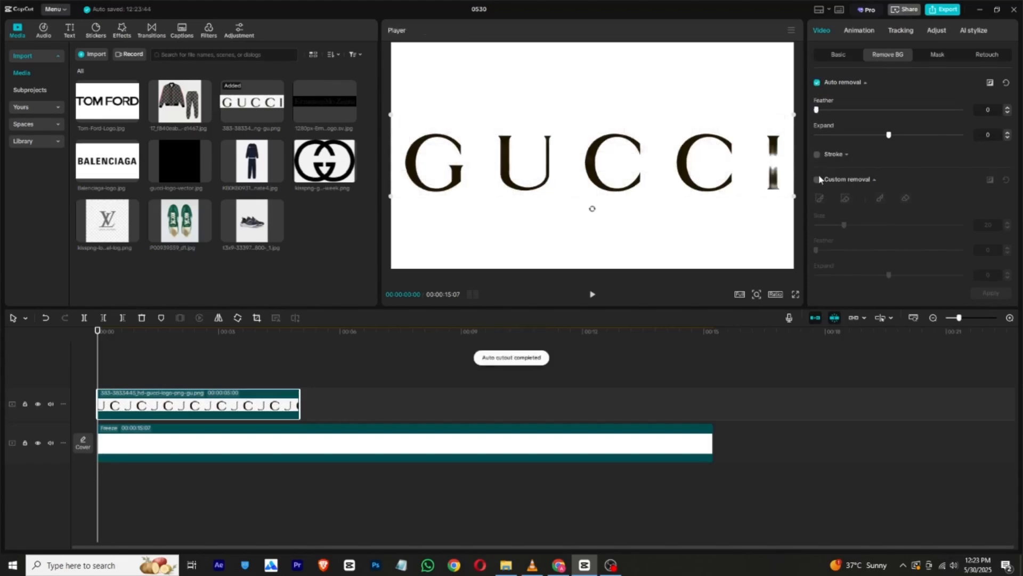
click(818, 181)
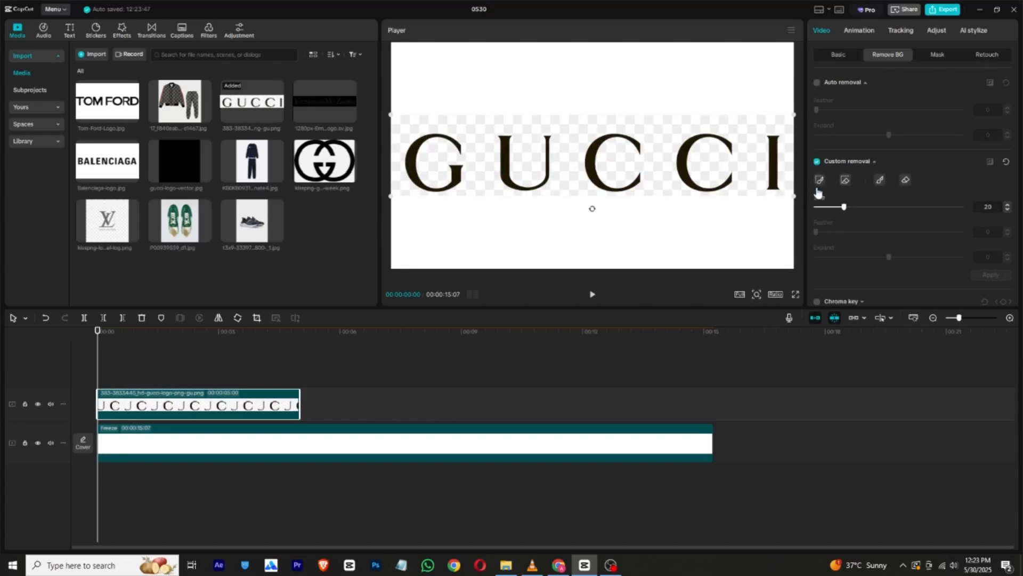
click(817, 161)
Step: Key out the GUCCI wordmark's checkered background with Chroma key and extend its clip to the end of the white clip
click(817, 301)
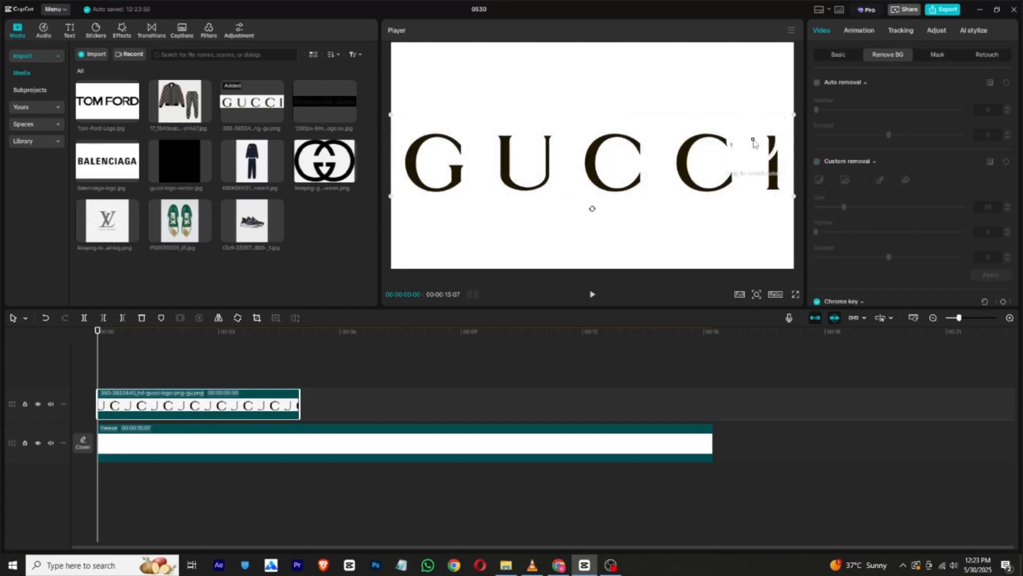
click(143, 378)
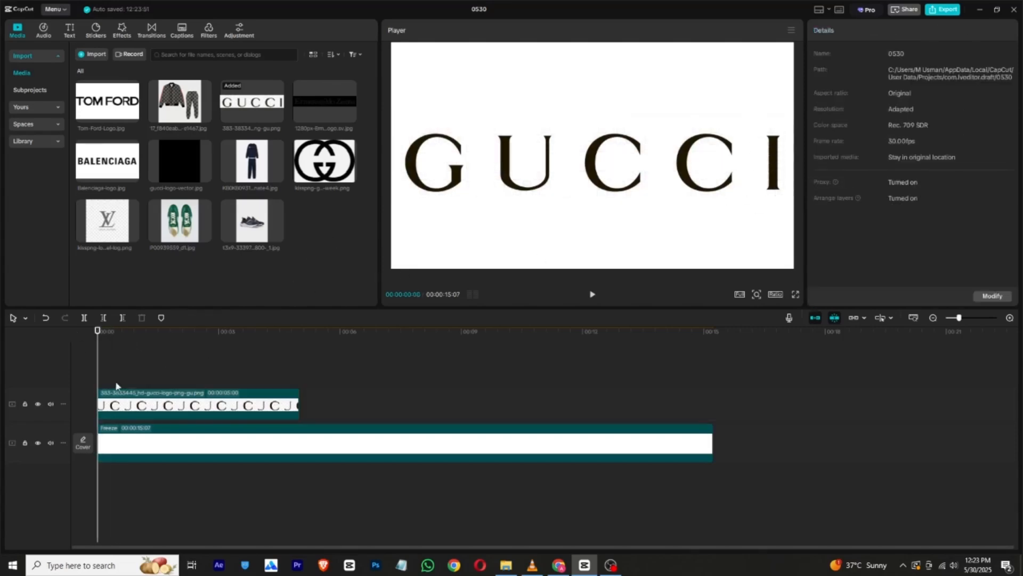
click(129, 397)
drag(302, 403, 708, 415)
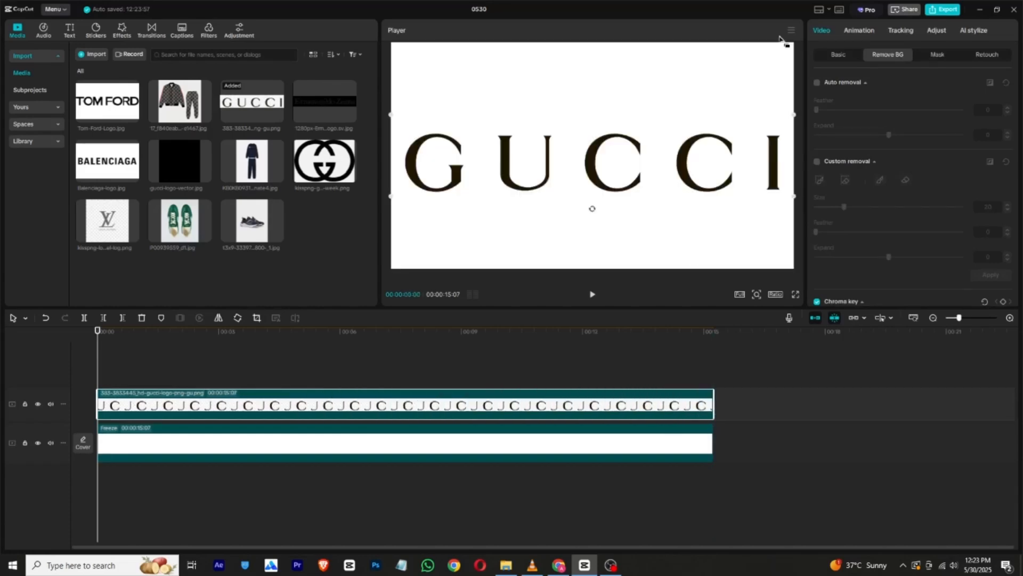
Step: Scale the GUCCI wordmark to 27% and place it in the upper-left corner of the canvas, at about X -1409, Y 977
click(838, 56)
drag(842, 110, 823, 111)
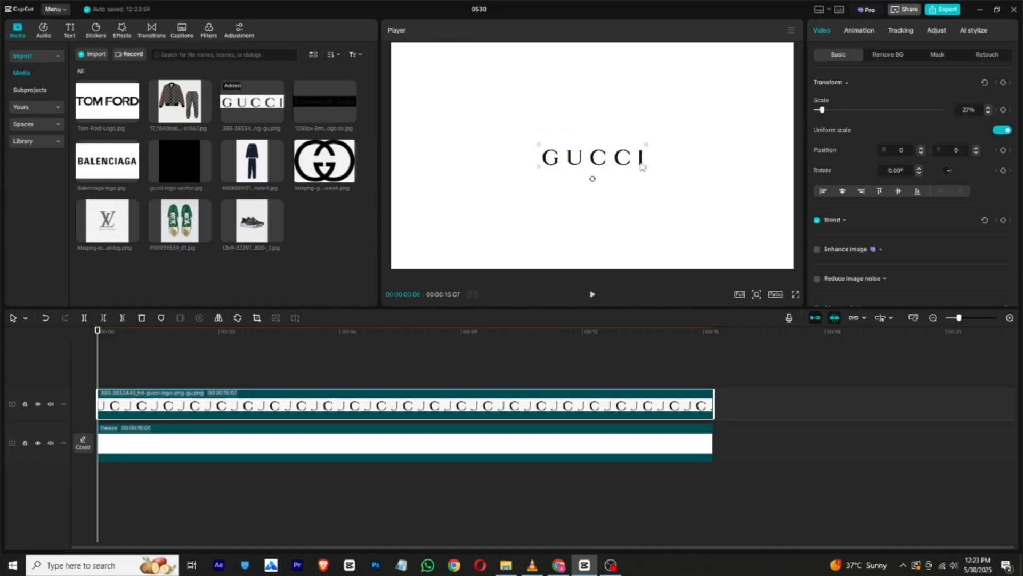
drag(641, 167, 487, 50)
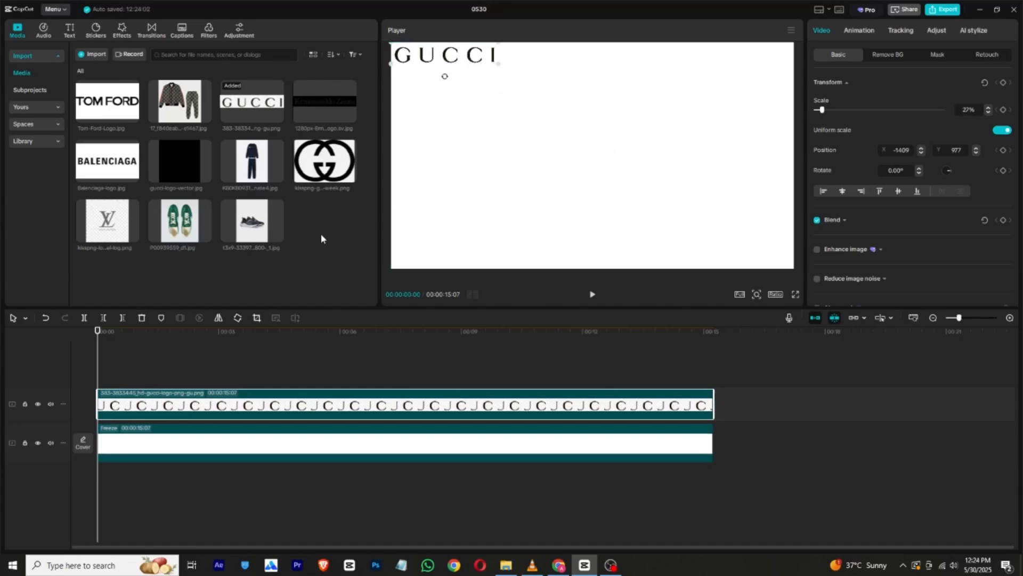
Step: Add the interlocking GG logo on a new track above the wordmark and extend it to the end of the white clip
click(311, 167)
drag(324, 154, 107, 368)
drag(298, 377, 711, 379)
Step: Key out the GG logo's checkered background with the Chroma key color picker
click(880, 60)
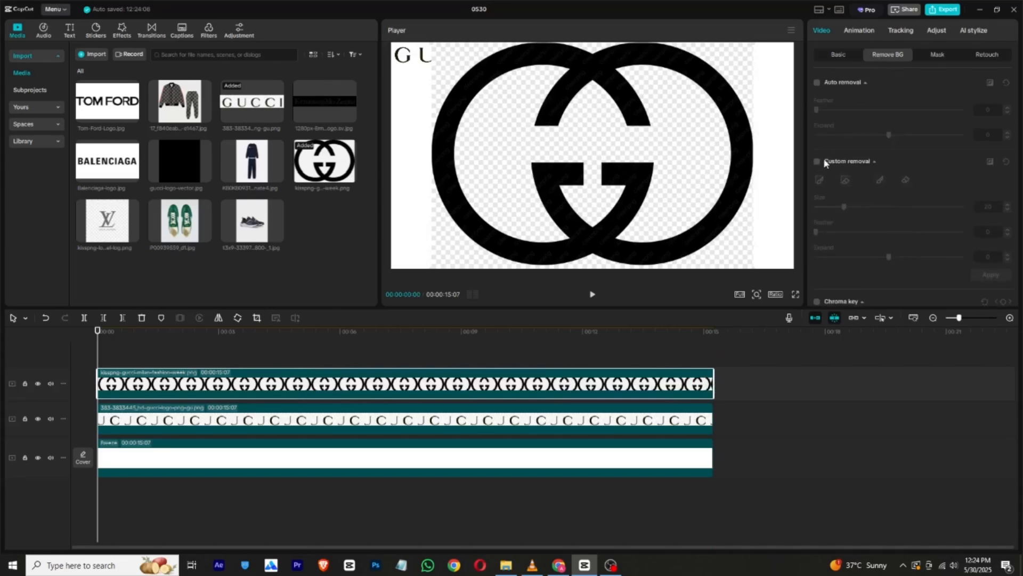
scroll(824, 262, down, 5)
click(816, 173)
click(856, 190)
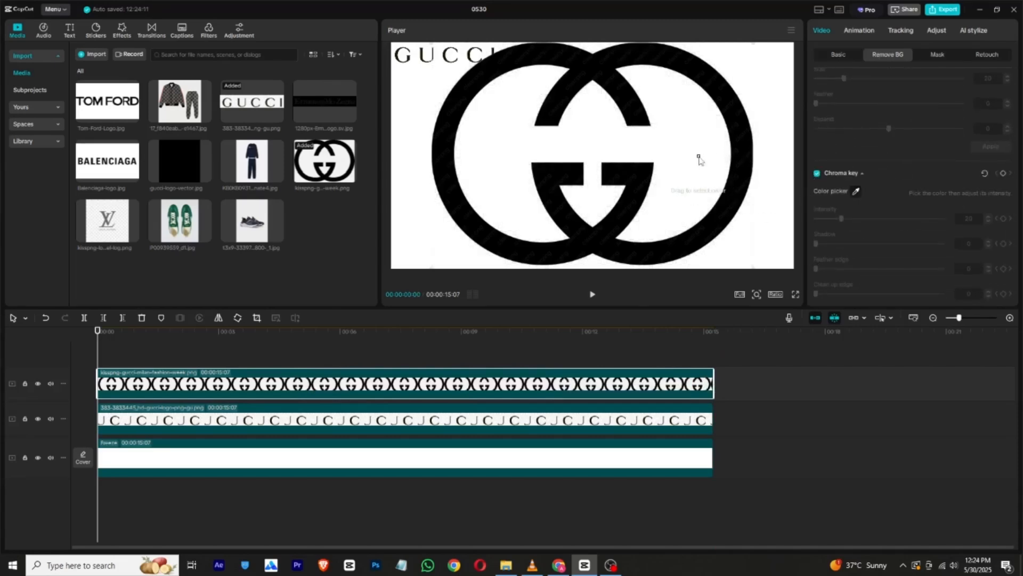
Step: Scale the GG logo to 14% and place it just below the GUCCI wordmark, at about X -1468, Y 709
click(831, 55)
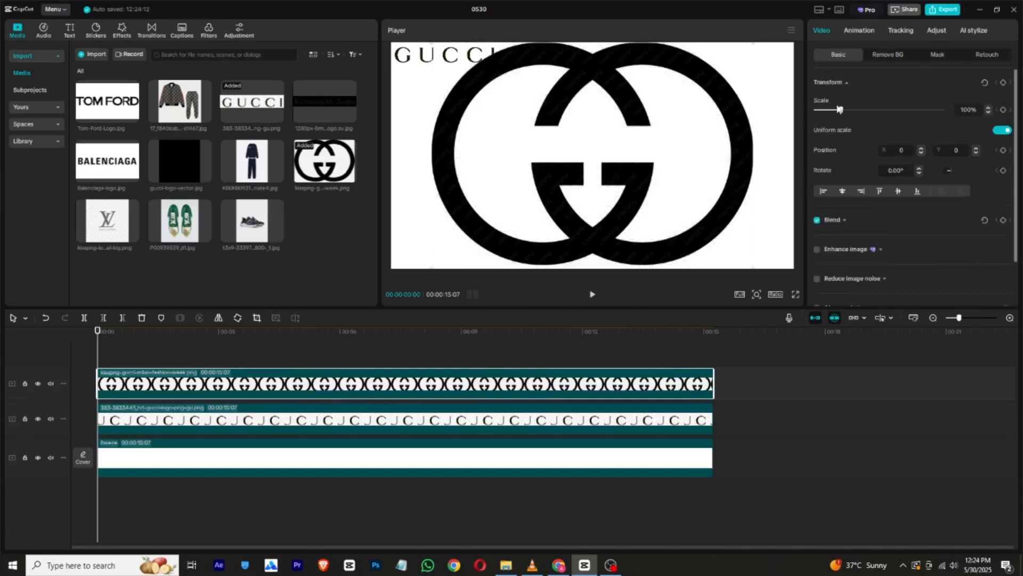
drag(837, 110, 821, 110)
drag(619, 157, 446, 87)
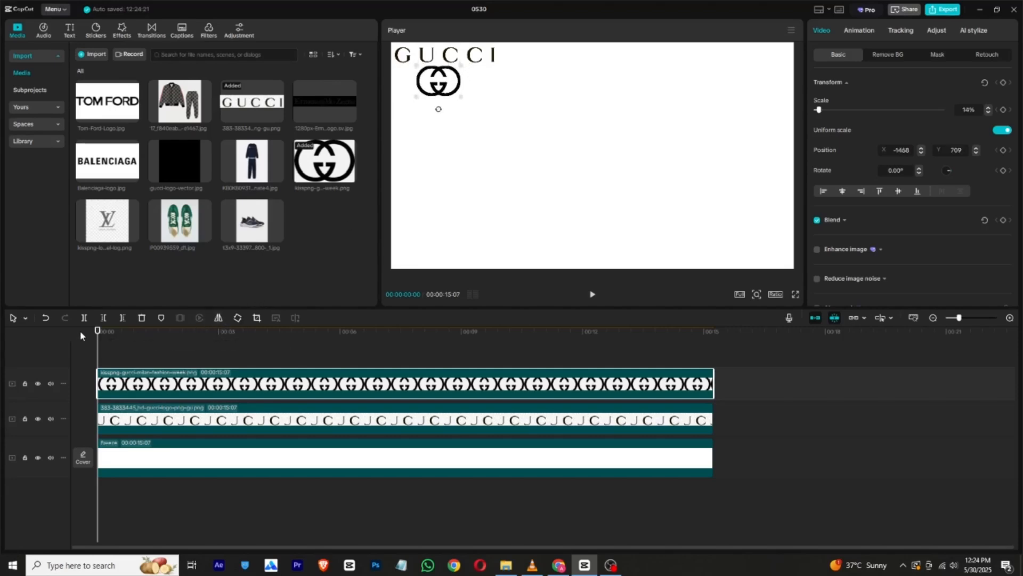
Step: Add the BALENCIAGA logo on a new top track from the start and extend it to the end of the white clip
click(95, 349)
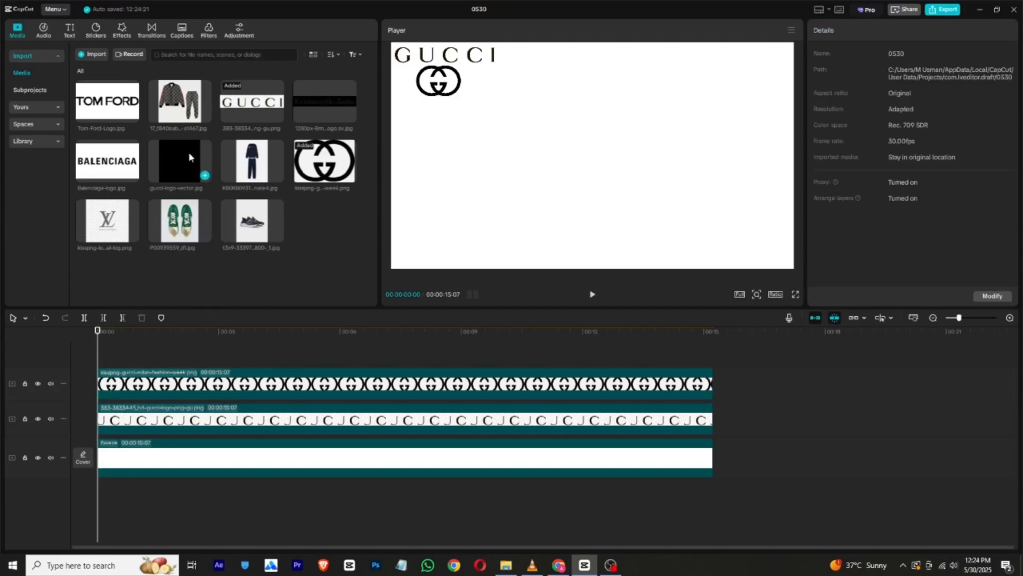
drag(114, 162, 93, 350)
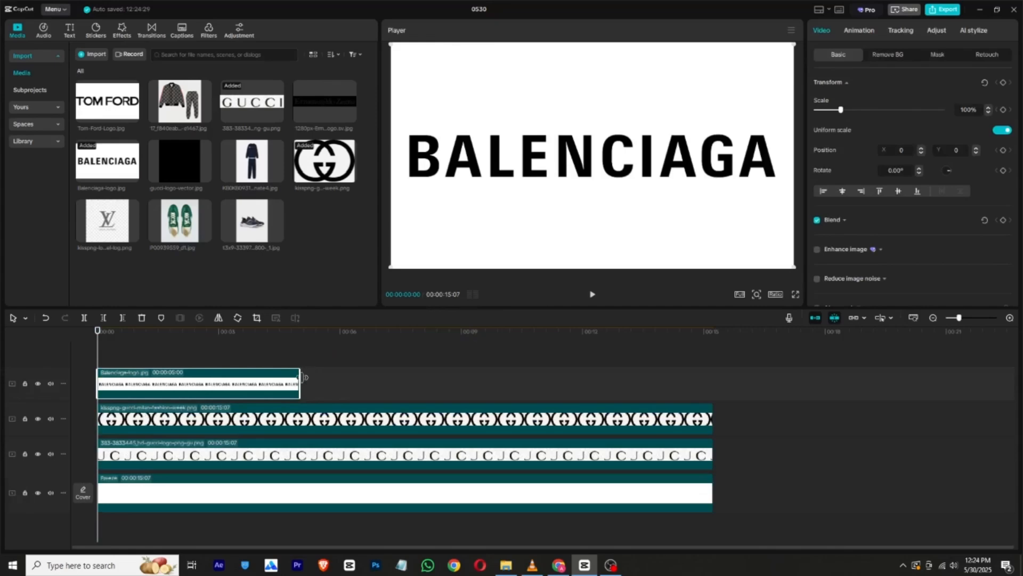
drag(300, 377, 713, 398)
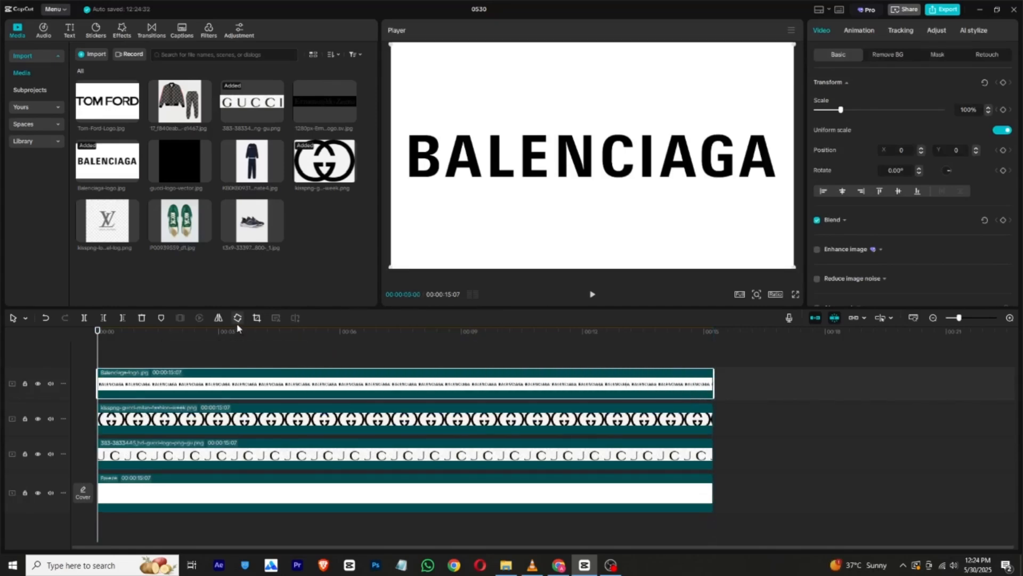
Step: Crop the BALENCIAGA logo to a narrow strip around its lettering
click(257, 317)
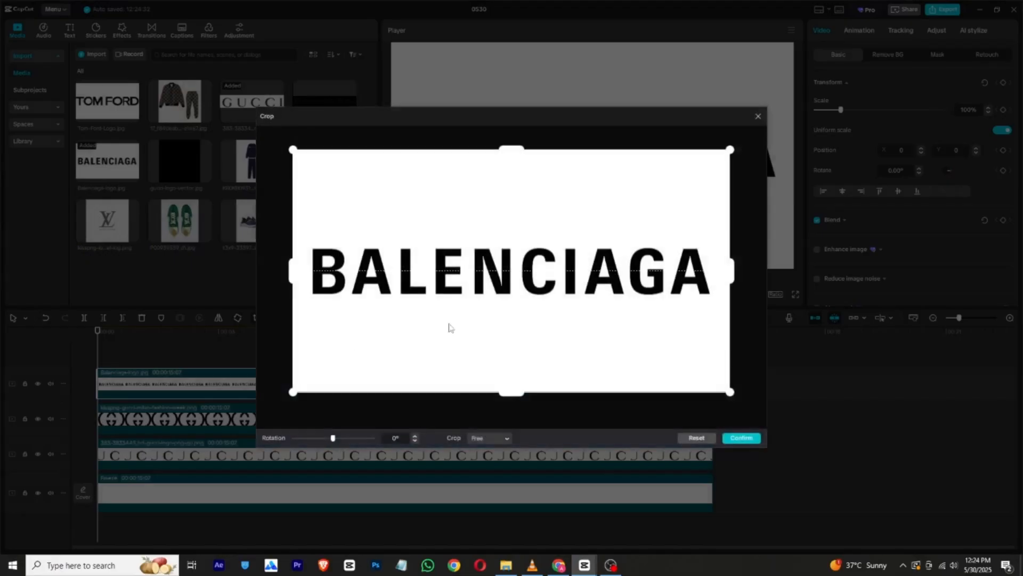
drag(518, 153, 519, 245)
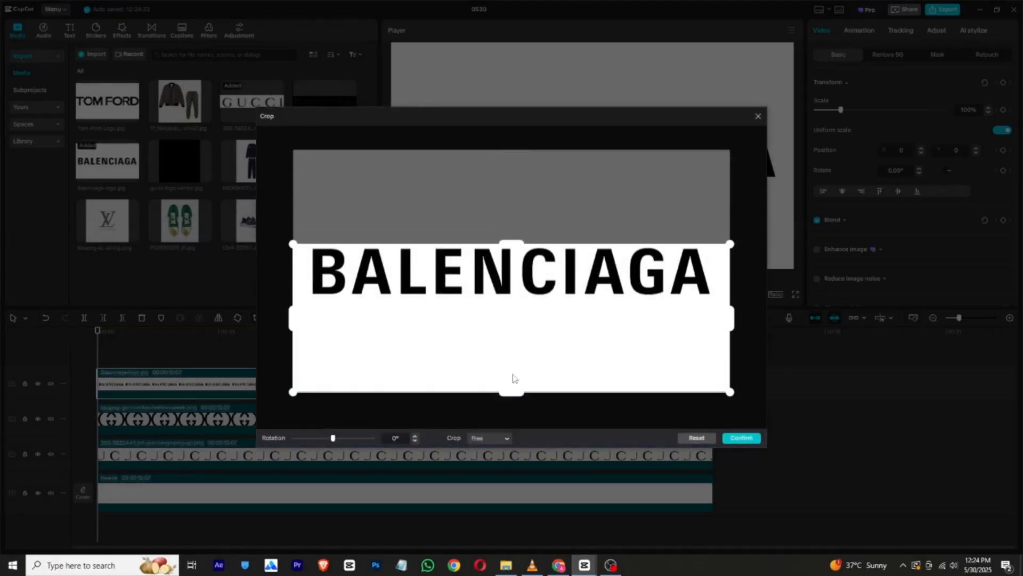
drag(515, 397, 515, 299)
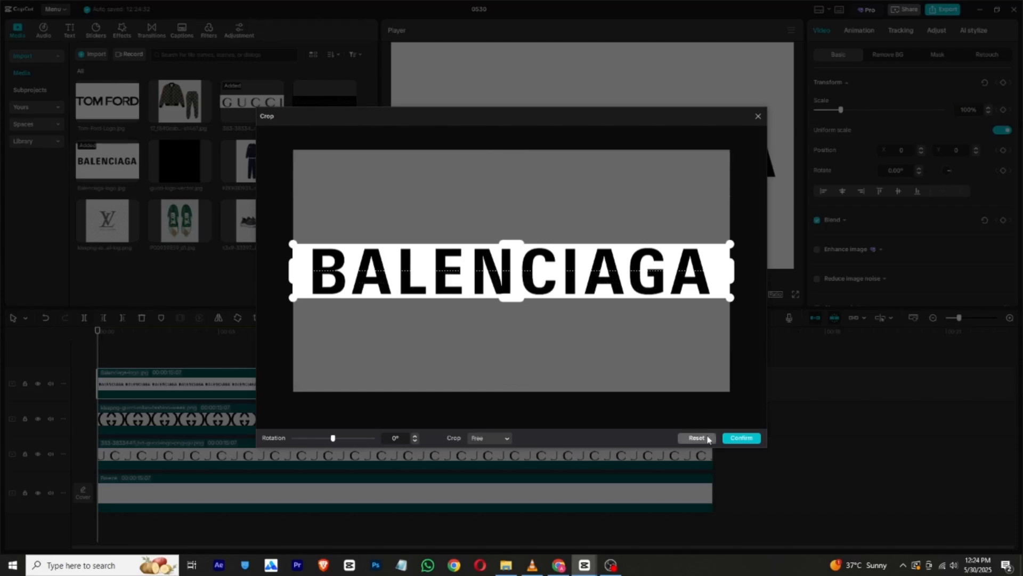
click(741, 438)
Step: Scale the BALENCIAGA logo to 32% and place it in the upper-right corner of the canvas, at about X 1297, Y 961
drag(839, 114, 825, 112)
drag(650, 155, 772, 56)
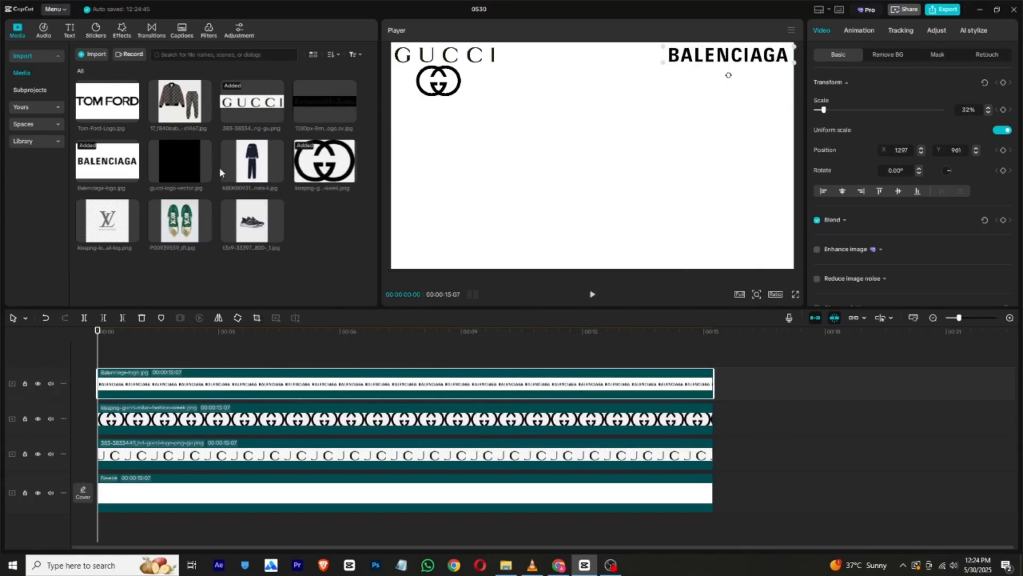
Step: Add the TOM FORD logo on a new top track from the start and extend it to the end of the white clip
drag(107, 102, 104, 362)
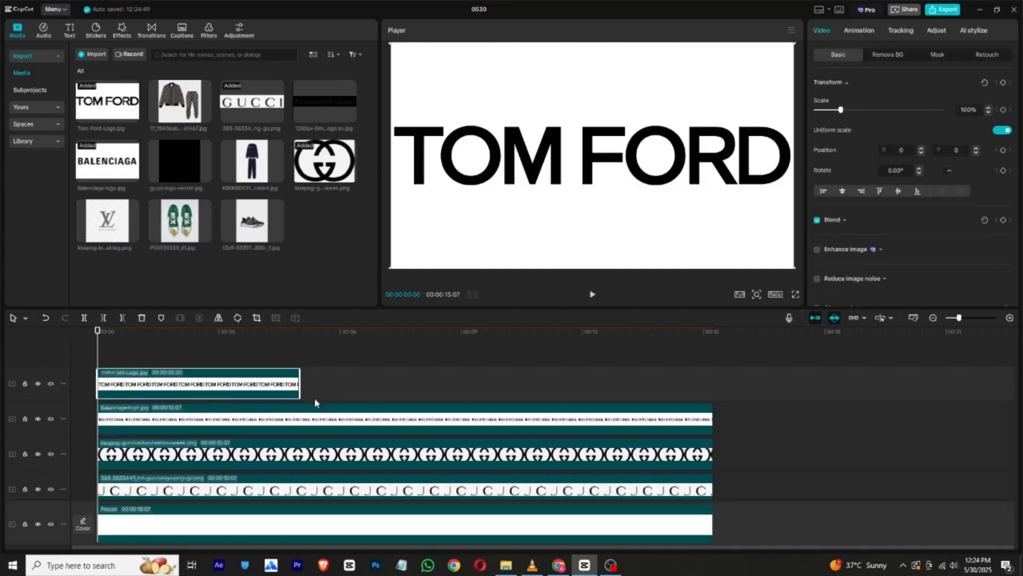
drag(302, 379, 713, 379)
Step: Crop the TOM FORD logo to a narrow strip around its lettering
click(259, 318)
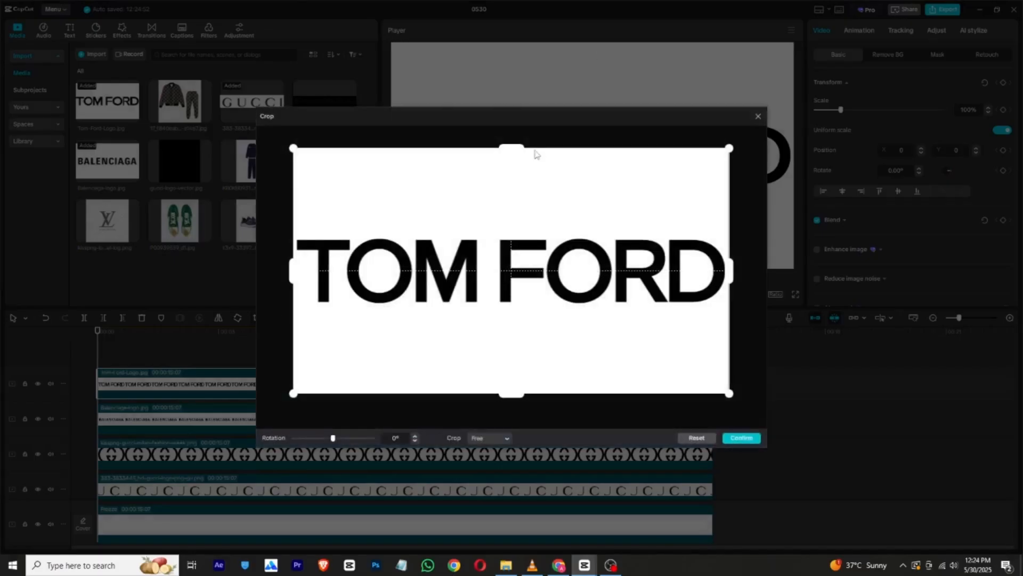
drag(520, 150, 519, 240)
drag(508, 394, 516, 309)
click(724, 440)
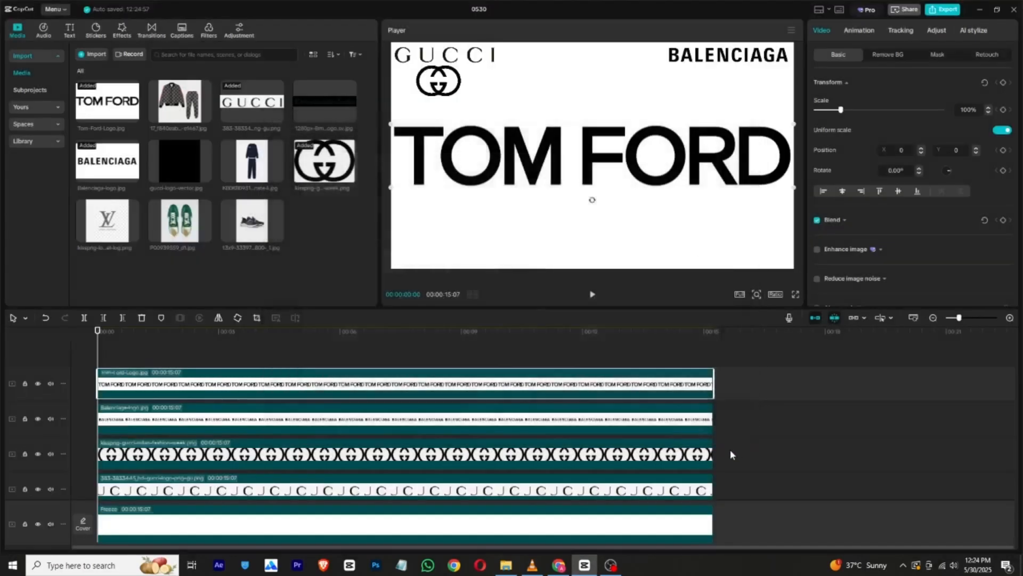
Step: Scale the TOM FORD logo to 33% and place it directly under BALENCIAGA, at about X 1288, Y 760
drag(839, 111, 827, 110)
drag(571, 155, 687, 99)
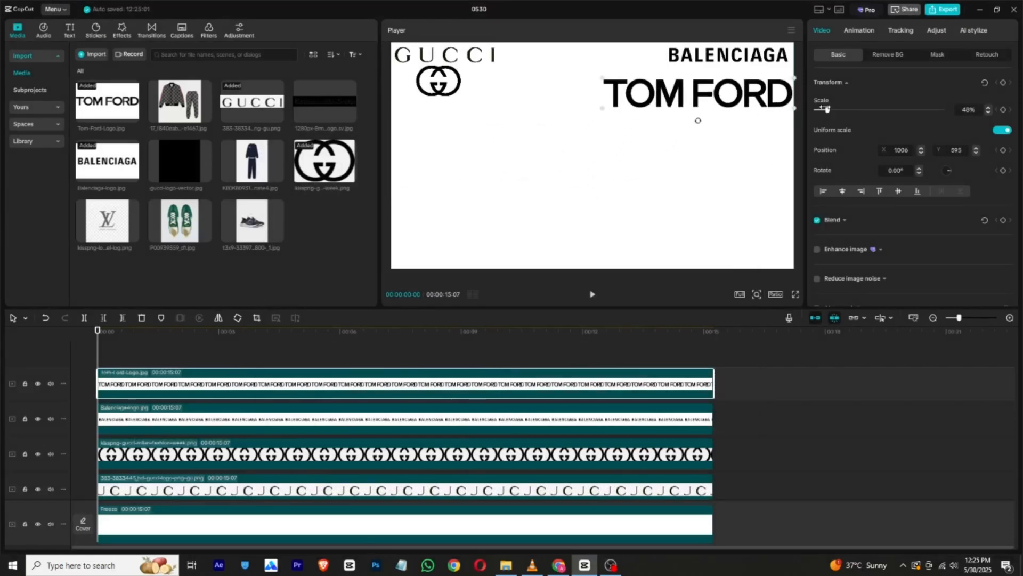
drag(827, 109, 825, 112)
drag(738, 95, 755, 76)
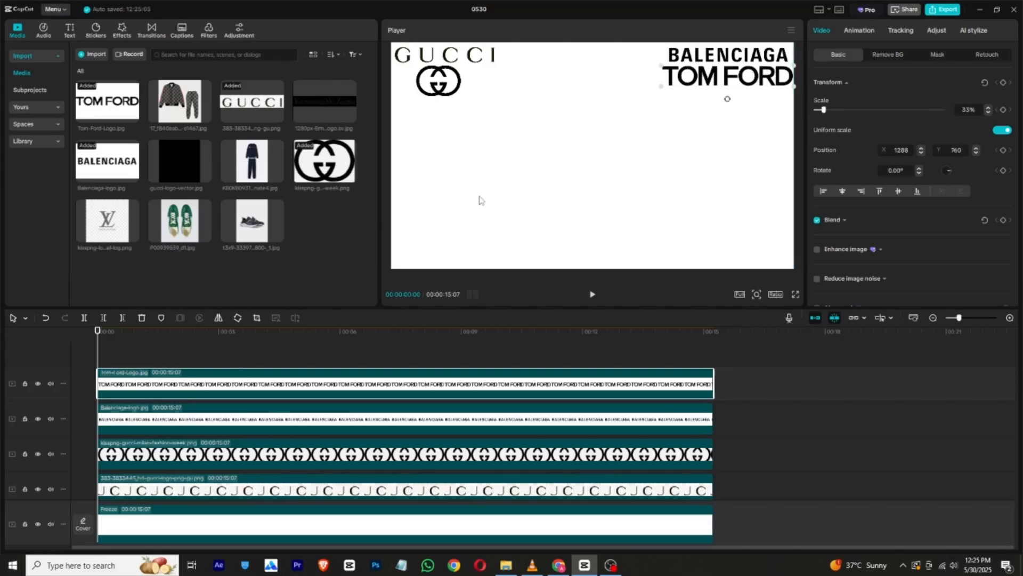
Step: Add the Louis Vuitton logo on a new top track for the white clip's full length and key out its checkered background
drag(86, 233, 111, 343)
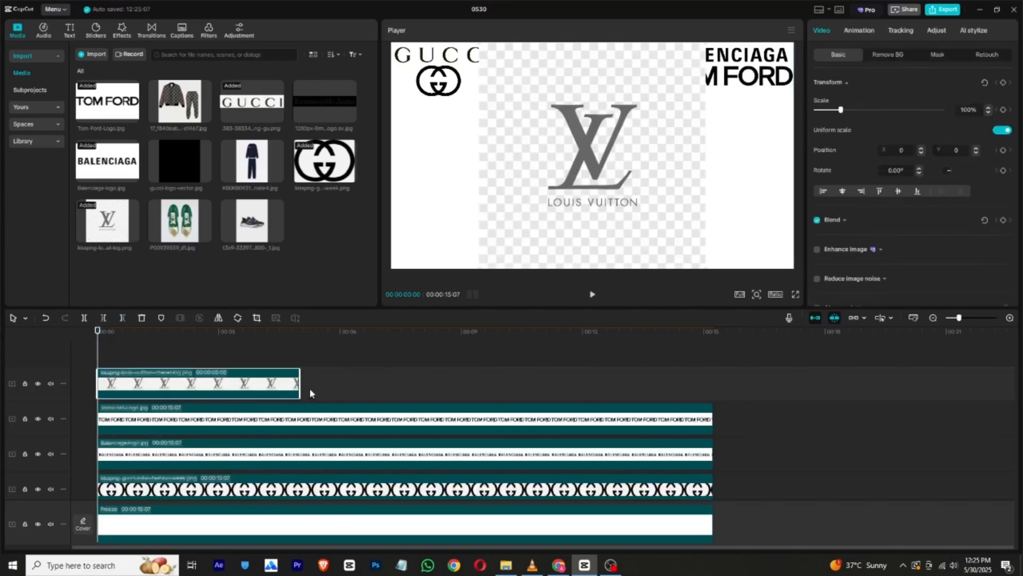
drag(301, 384, 713, 388)
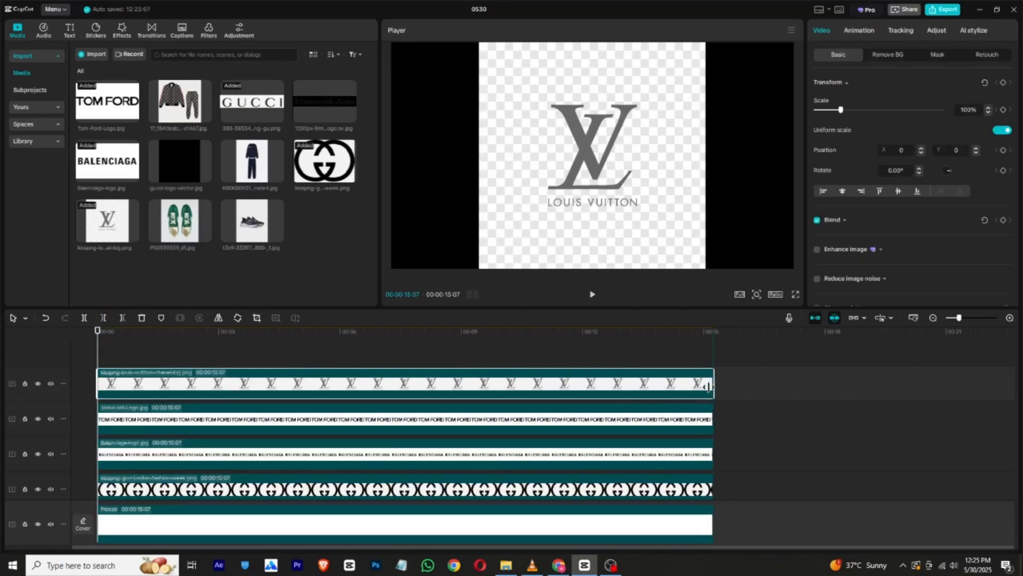
click(882, 53)
click(817, 302)
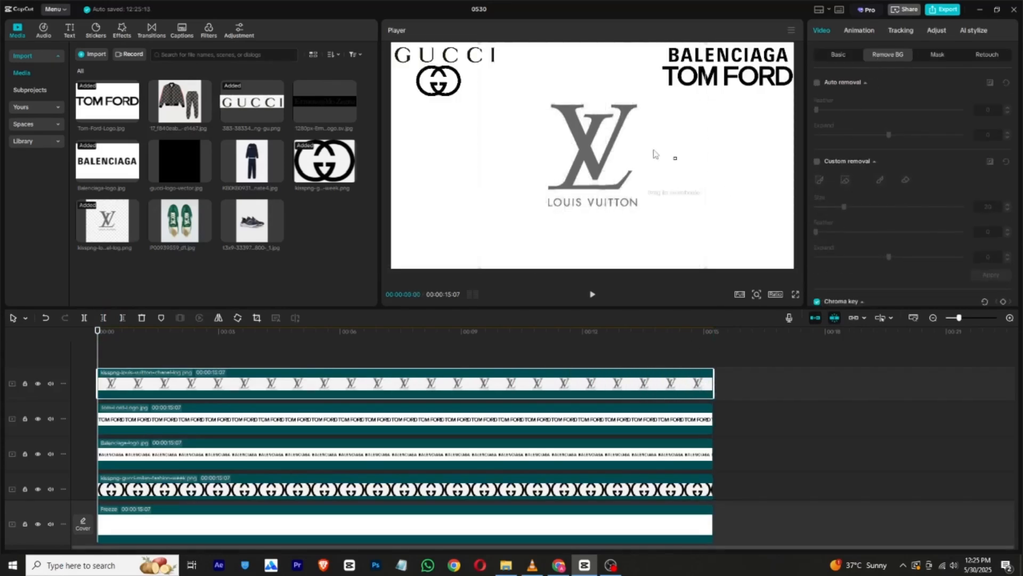
Step: Shrink the Louis Vuitton logo and move it to the right side of the canvas
click(842, 60)
drag(841, 110, 825, 111)
drag(592, 156, 710, 157)
Step: Shrink and lower the TOM FORD logo, and fit the Louis Vuitton logo at 18% scale between it and BALENCIAGA
mouse_move(739, 85)
mouse_down()
mouse_move(732, 155)
mouse_move(727, 99)
mouse_up()
drag(760, 149, 740, 108)
click(725, 83)
drag(824, 109, 820, 109)
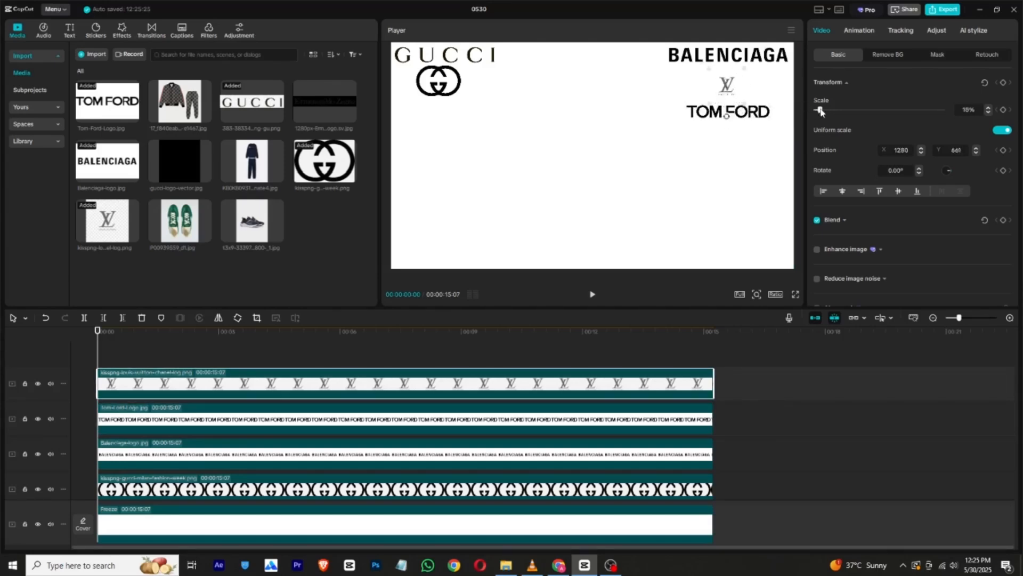
Step: Scale BALENCIAGA to 24% and tighten it, the Louis Vuitton logo and TOM FORD into a compact stack in the canvas's upper-right corner
click(734, 55)
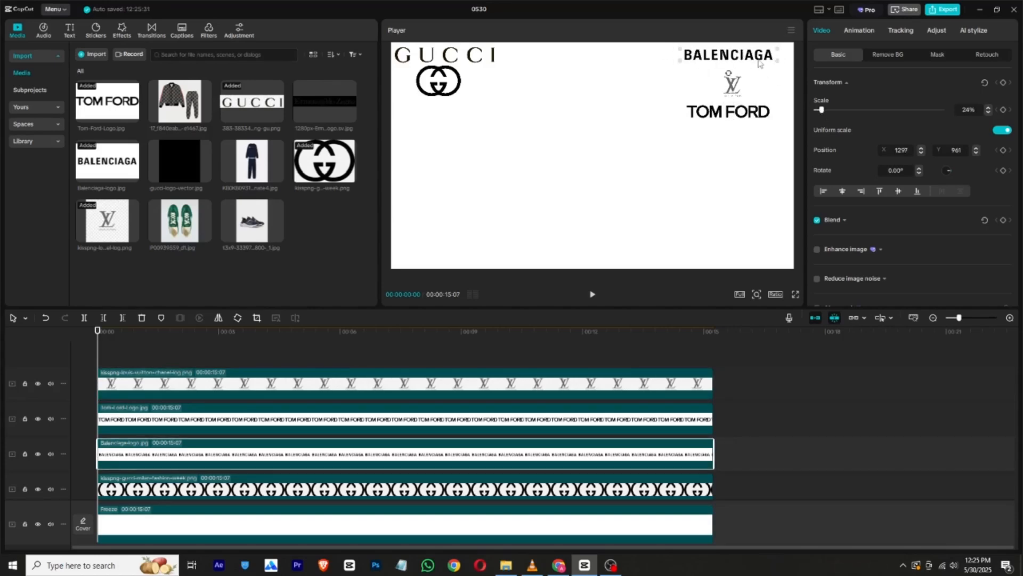
drag(759, 64, 747, 80)
click(737, 92)
drag(718, 117, 736, 102)
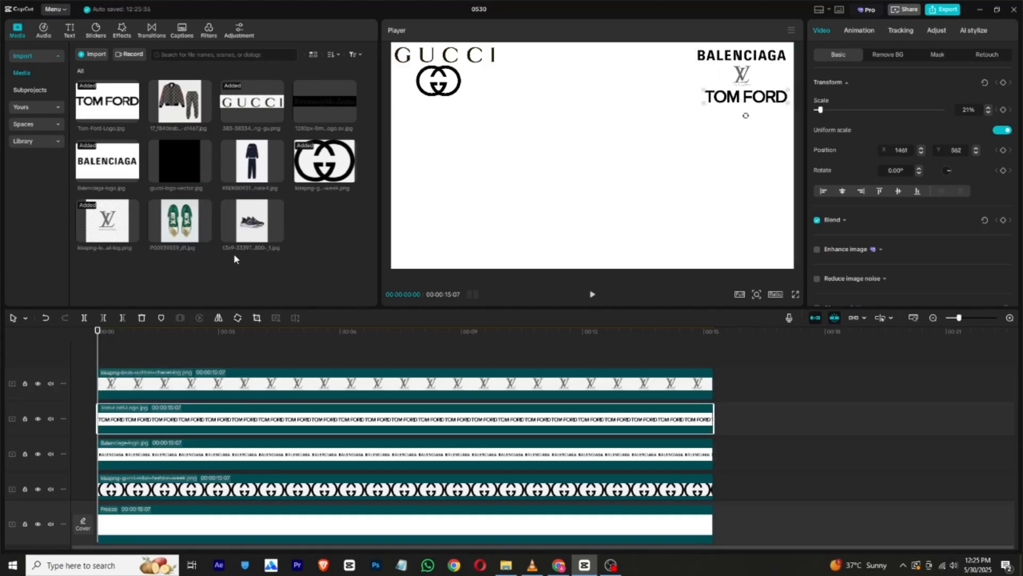
Step: Add the tracksuit image on a new top track for the white clip's full length and remove its background automatically
drag(169, 96, 102, 356)
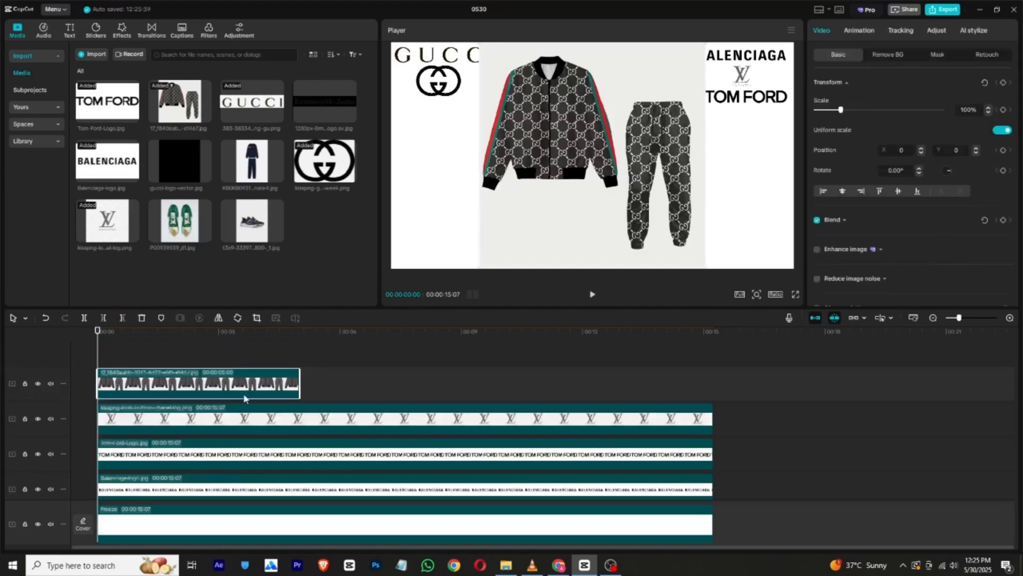
drag(301, 382, 714, 382)
right_click(143, 391)
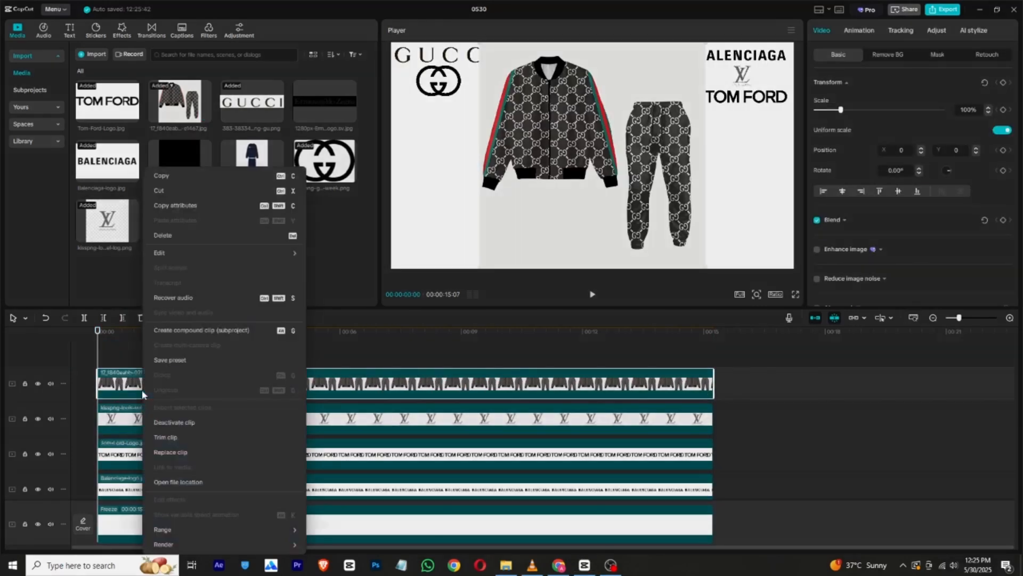
click(484, 361)
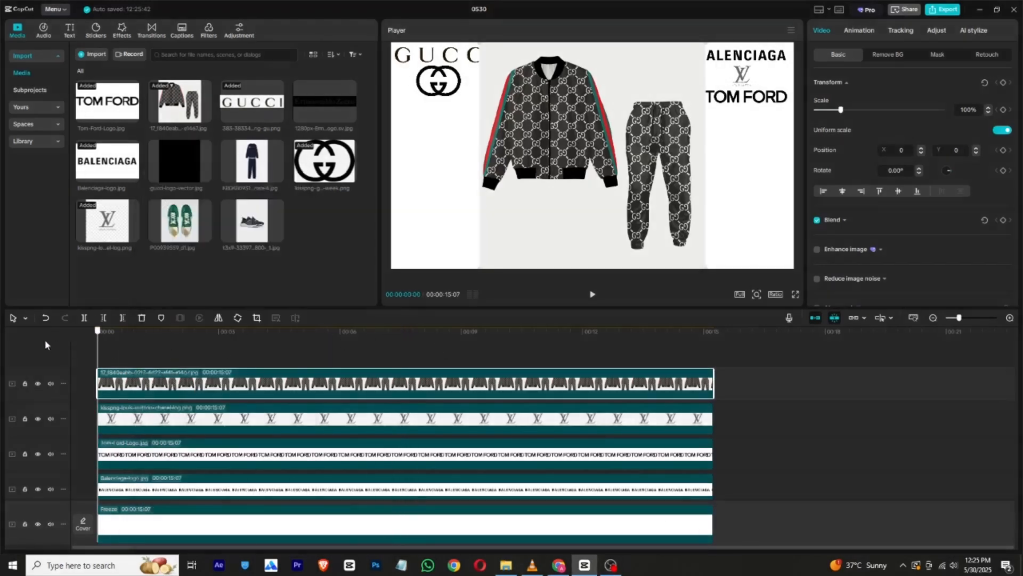
click(939, 56)
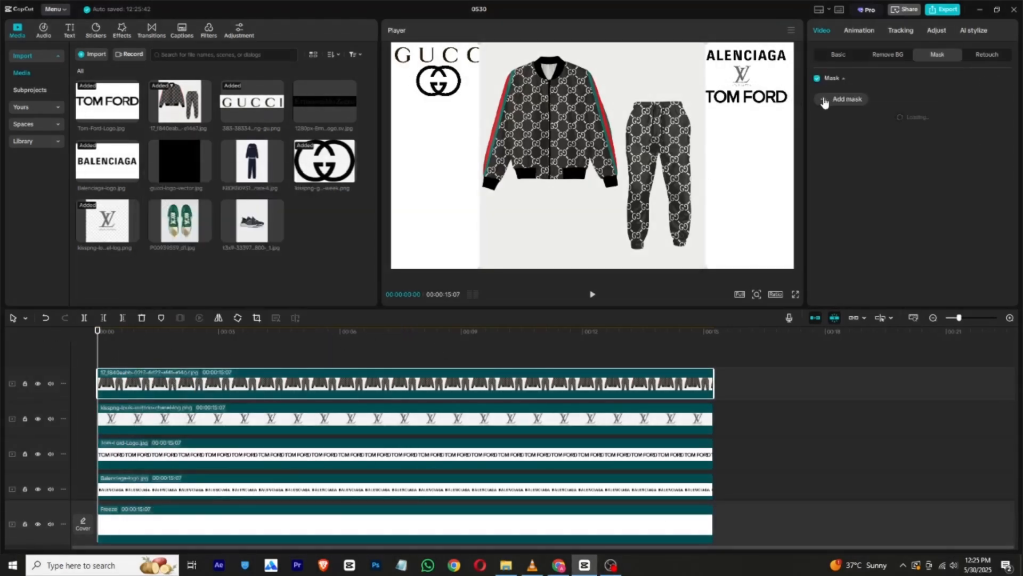
click(874, 55)
click(817, 81)
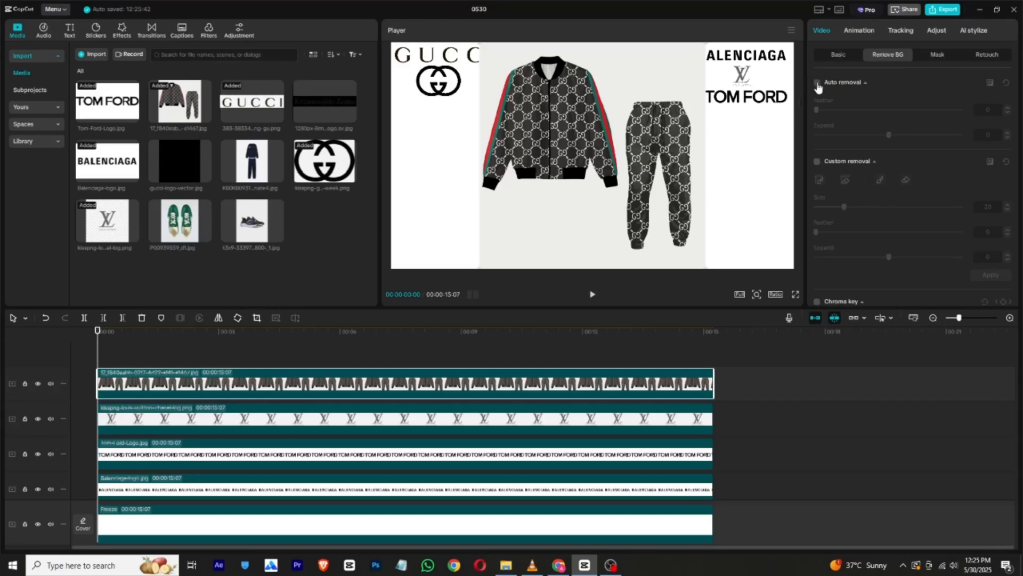
Step: Apply a Split mask to the tracksuit clip and turn it upright between jacket and trousers so only the jacket shows
click(937, 54)
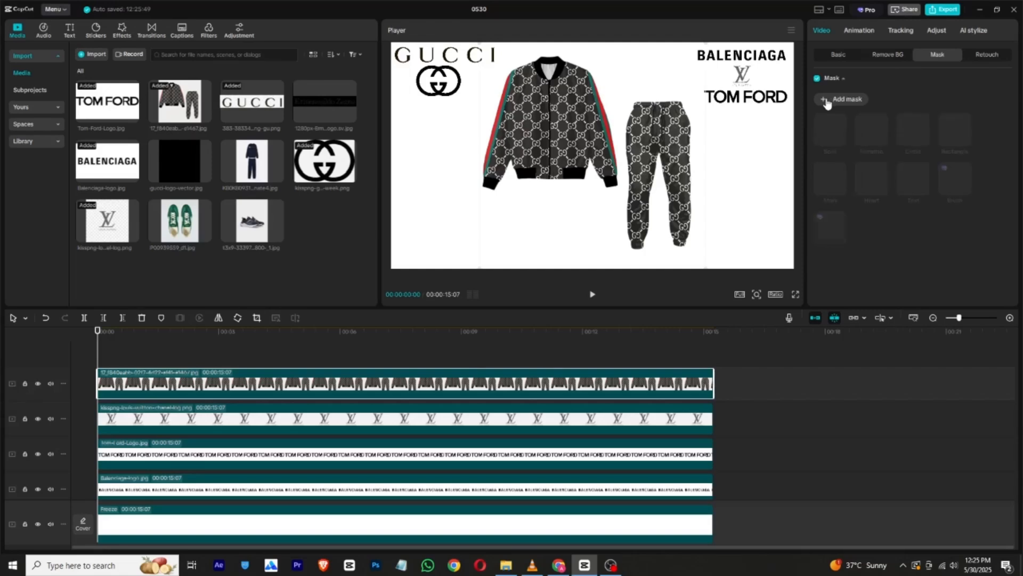
click(826, 100)
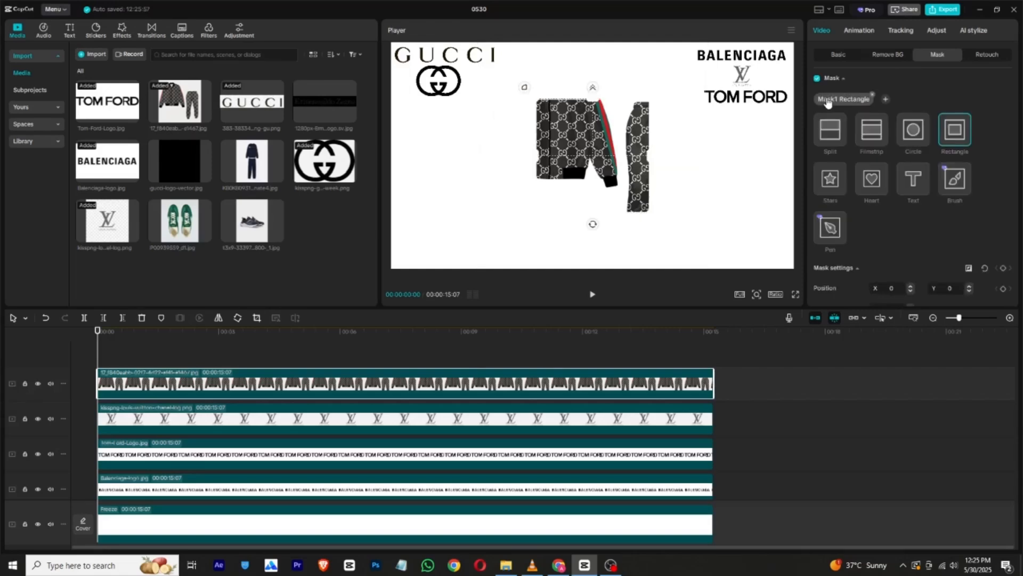
click(832, 132)
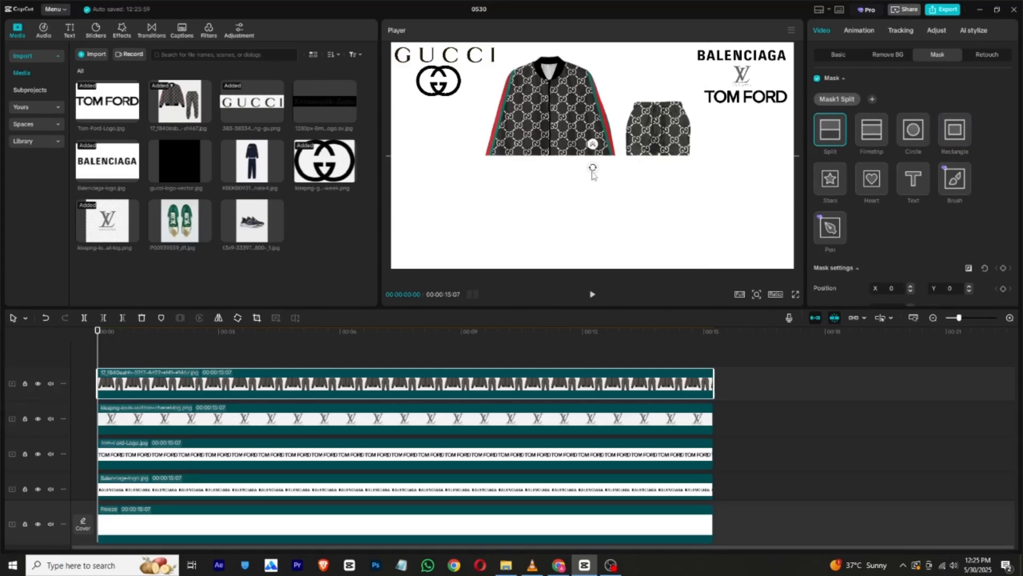
drag(593, 172, 629, 209)
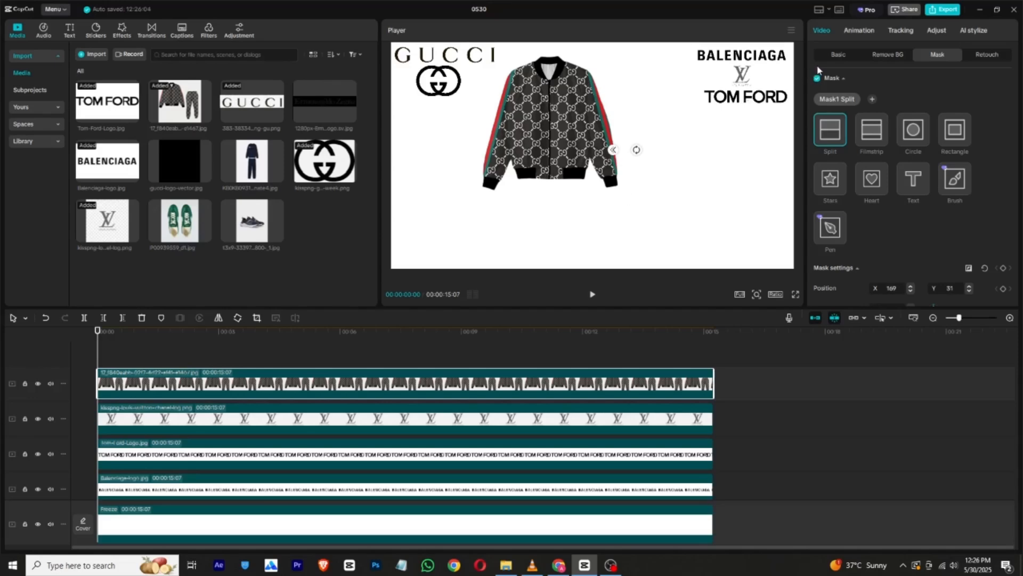
Step: Duplicate the masked jacket clip onto a new top track and invert the copy's mask to show only the trousers
click(838, 55)
right_click(216, 383)
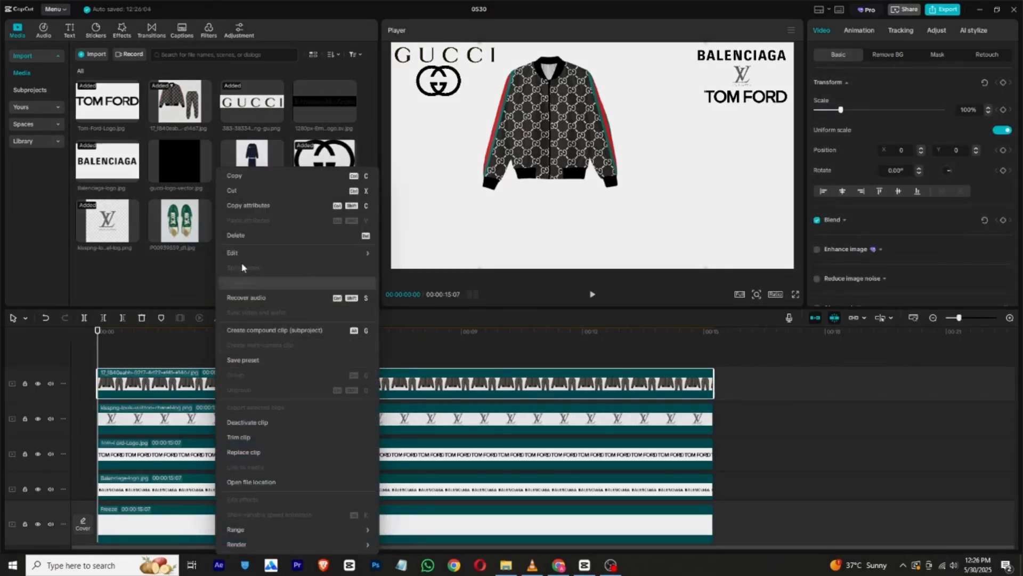
click(249, 177)
right_click(177, 348)
click(184, 356)
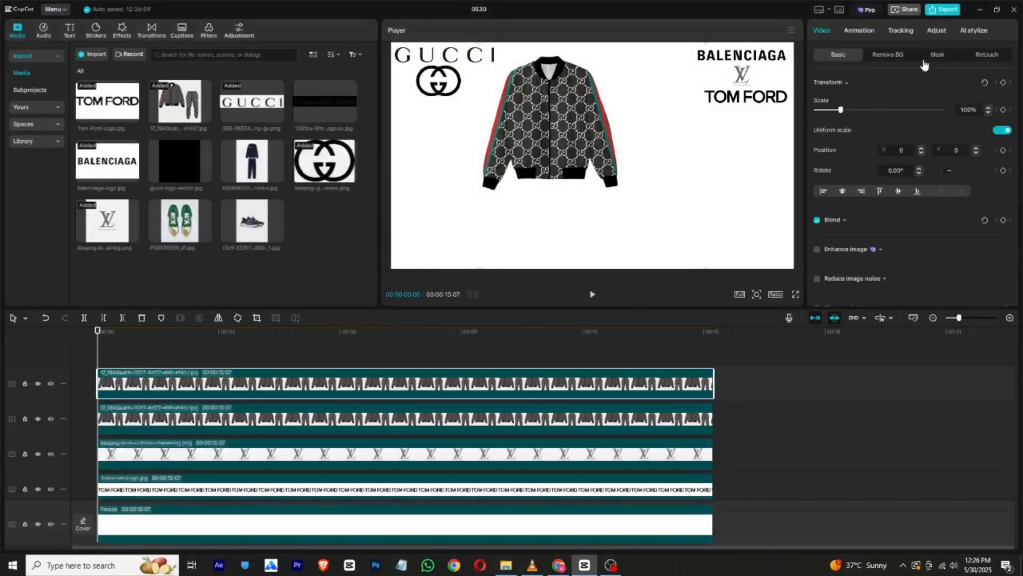
click(930, 56)
click(968, 271)
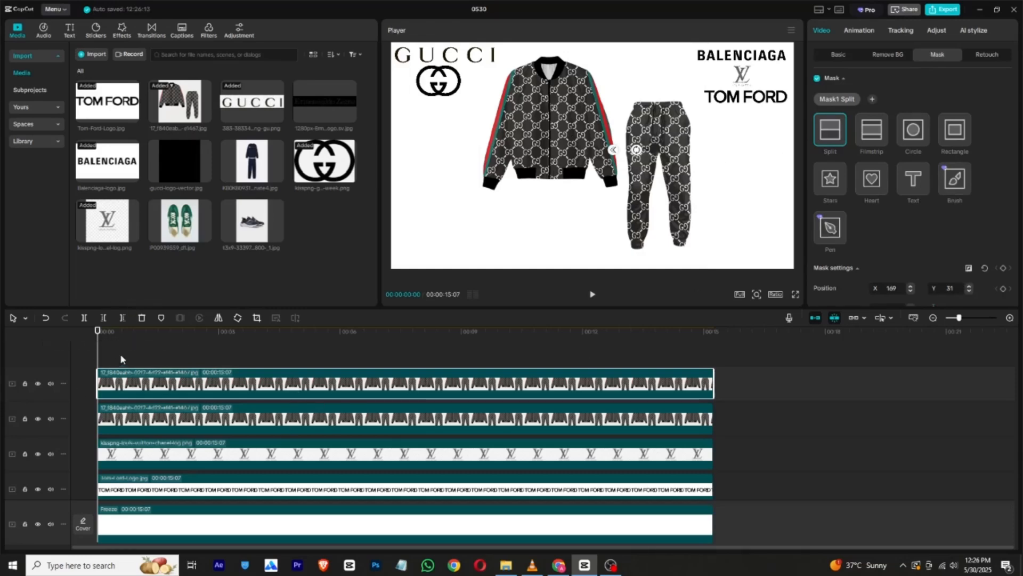
Step: Scale the trousers to 69% and the jacket to 60%, and arrange the trousers directly below the jacket, left of the canvas centre
click(838, 55)
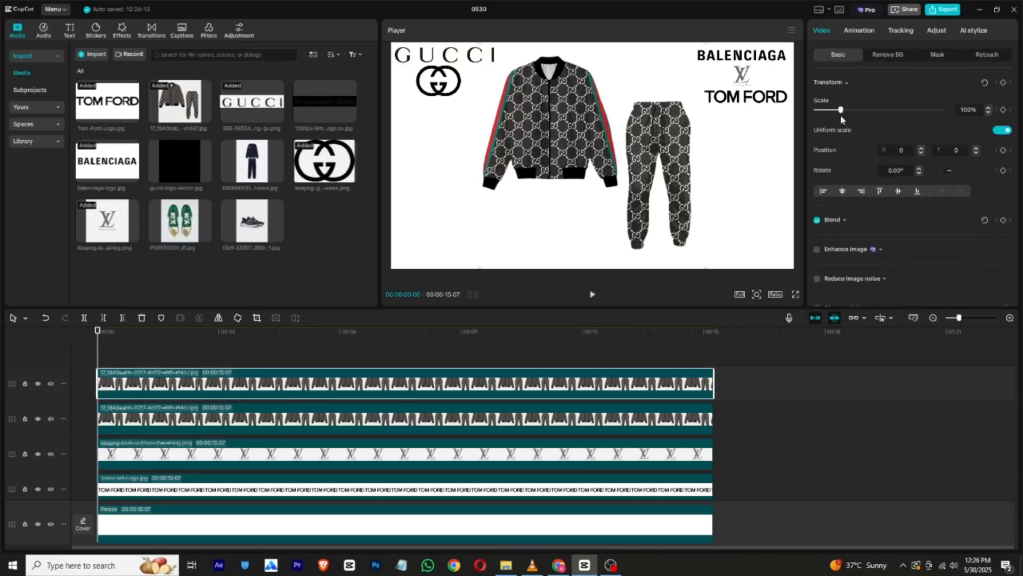
drag(840, 111, 833, 110)
drag(669, 185, 664, 191)
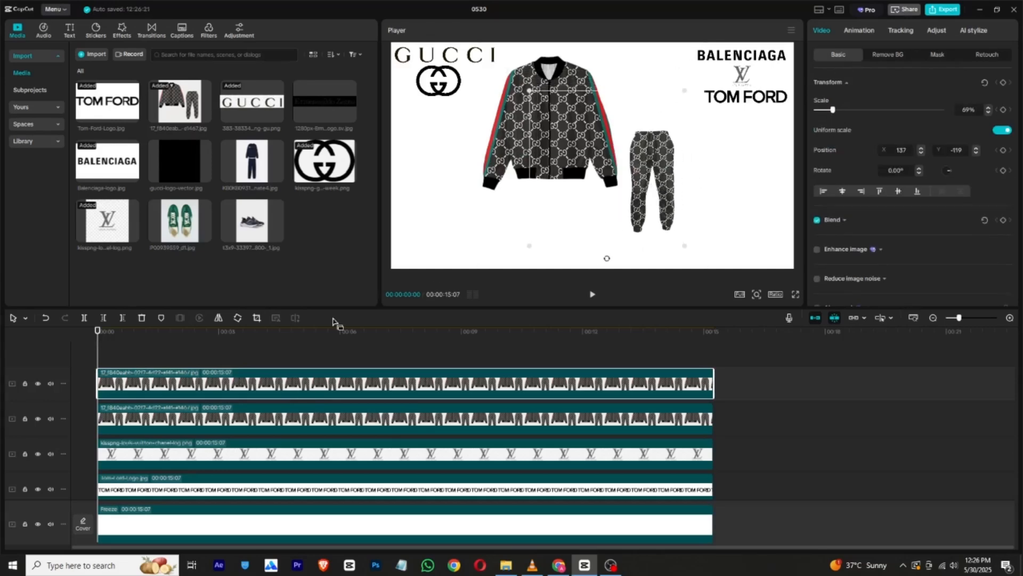
click(226, 418)
drag(841, 111, 831, 109)
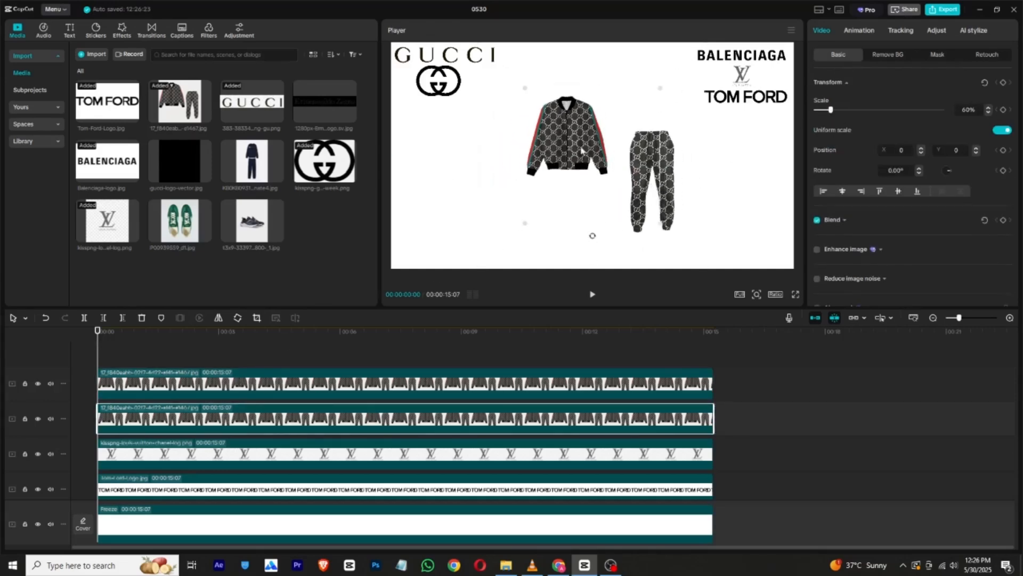
drag(553, 138, 508, 120)
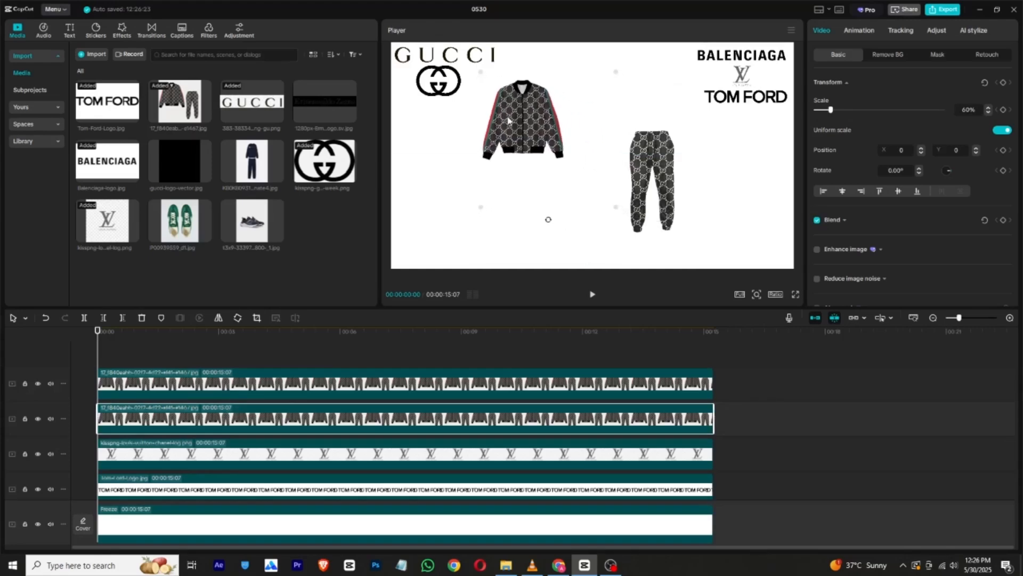
drag(649, 185, 526, 204)
Step: Shrink the jacket and trousers together, bringing the trousers to 58% scale, and align the trousers' waist with the jacket's hem
ctrl+click(283, 407)
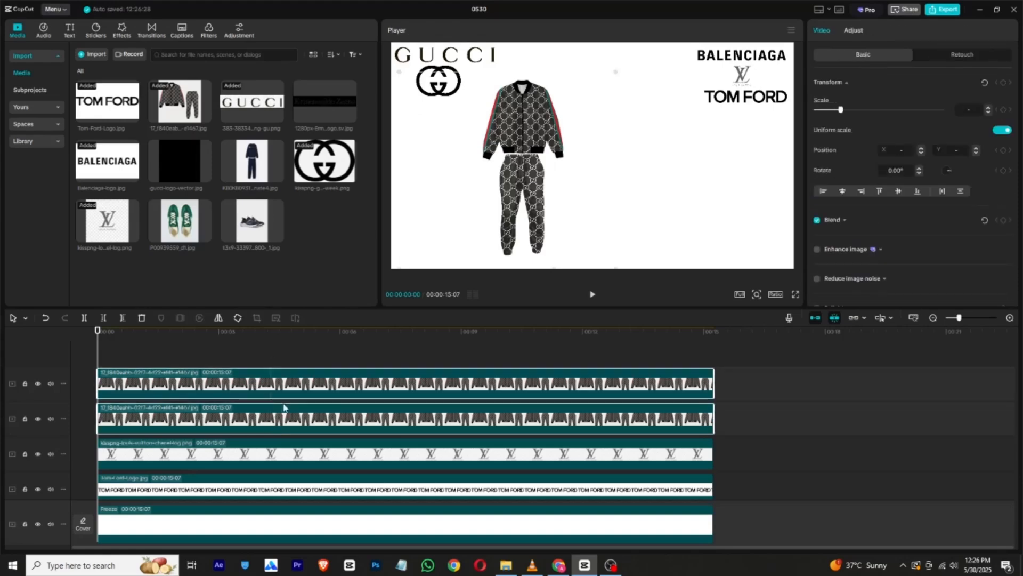
drag(841, 109, 831, 112)
click(166, 344)
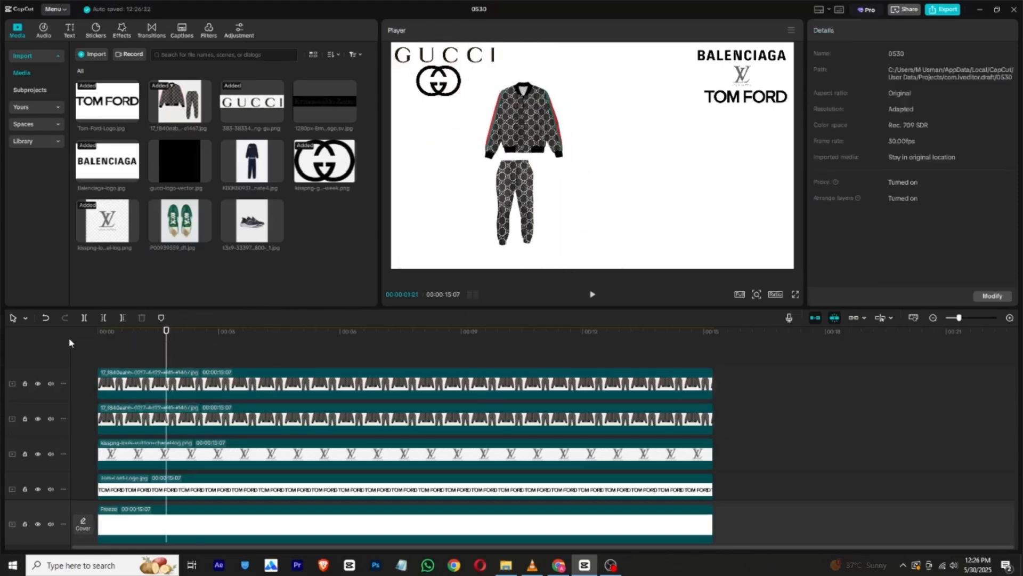
click(117, 385)
drag(526, 228, 535, 218)
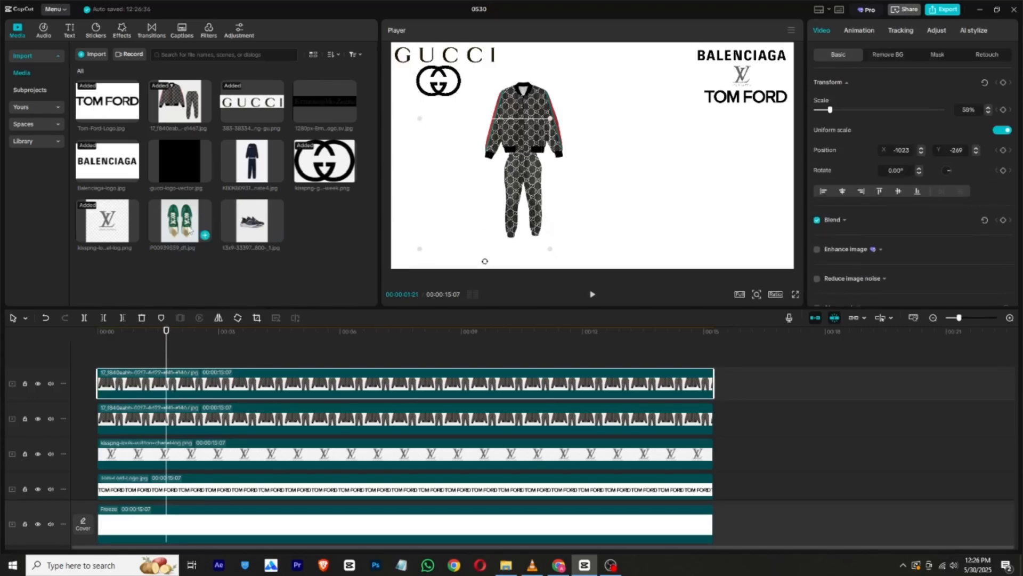
Step: Add the green sneakers image on a new top track for the white clip's full length and remove its background automatically
drag(178, 221, 99, 373)
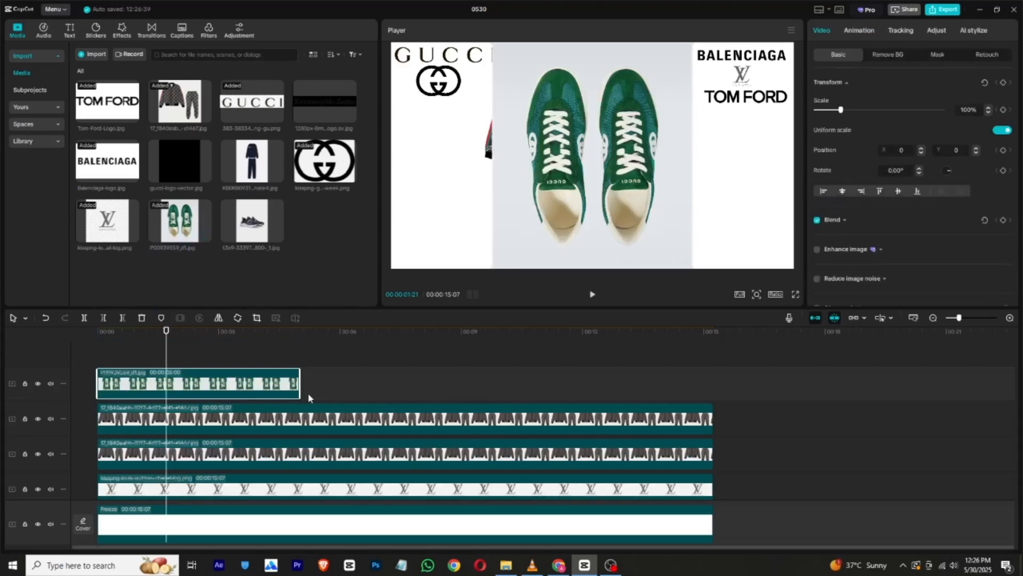
drag(316, 385, 712, 392)
click(883, 56)
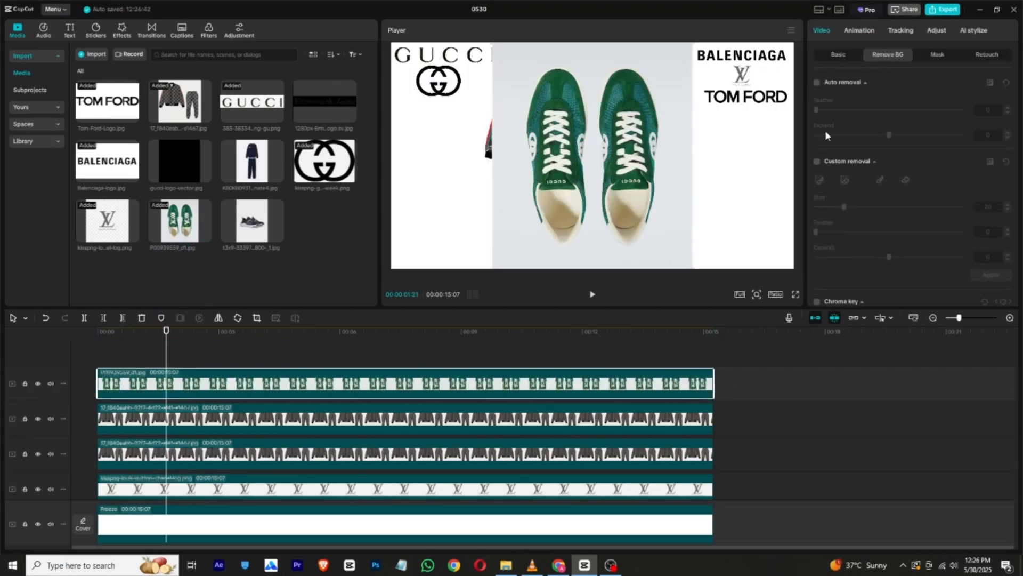
click(818, 83)
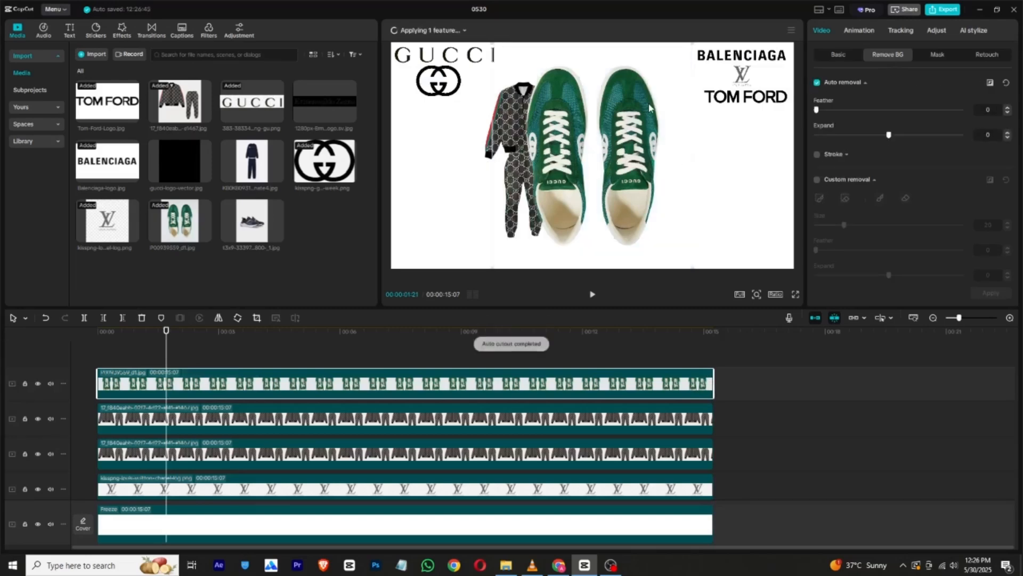
Step: Rotate the sneakers 180°, scale them to 18% and place them just below the trouser legs
click(835, 53)
drag(845, 110, 825, 110)
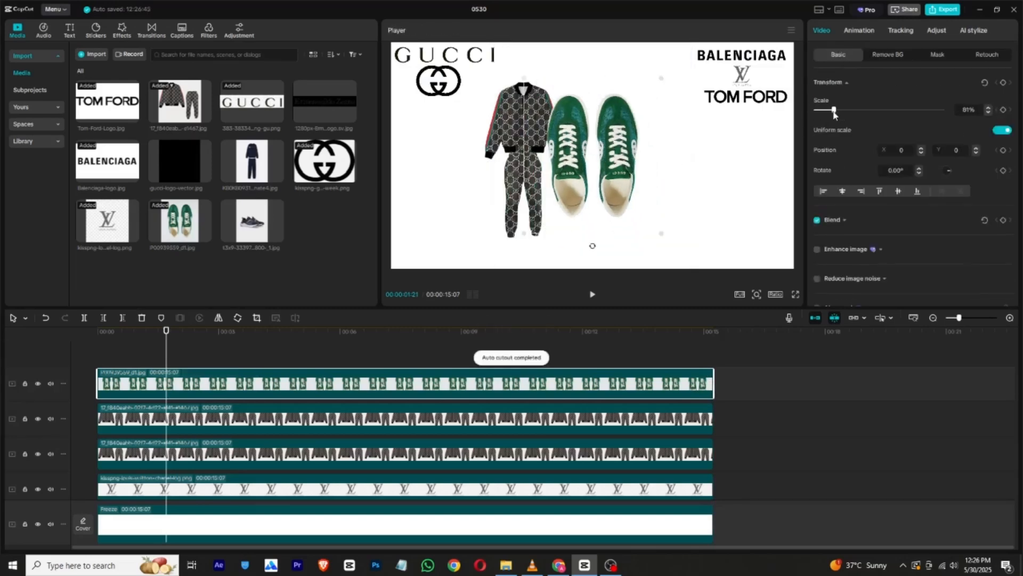
drag(549, 163, 571, 93)
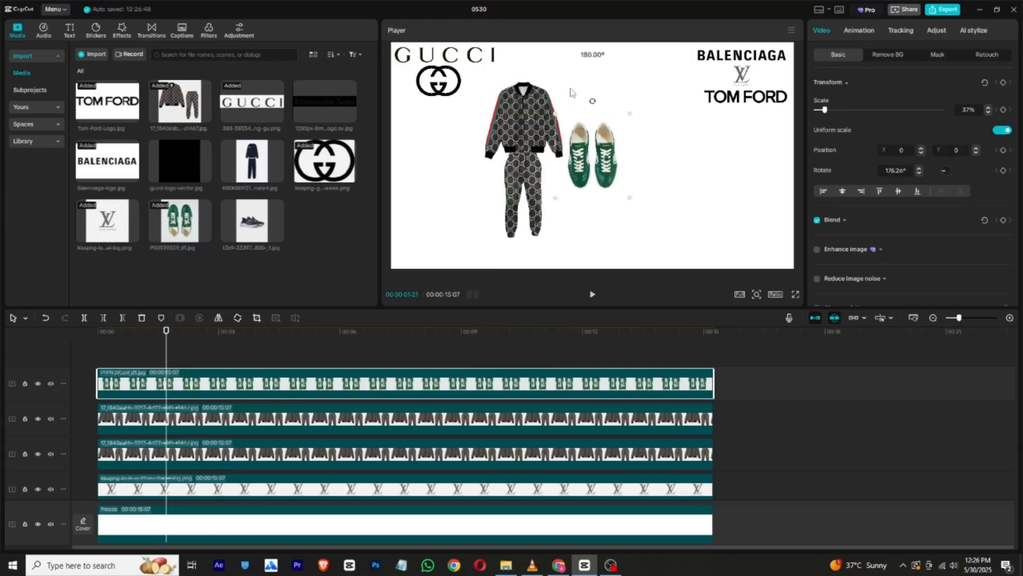
drag(598, 144, 545, 196)
drag(576, 165, 527, 256)
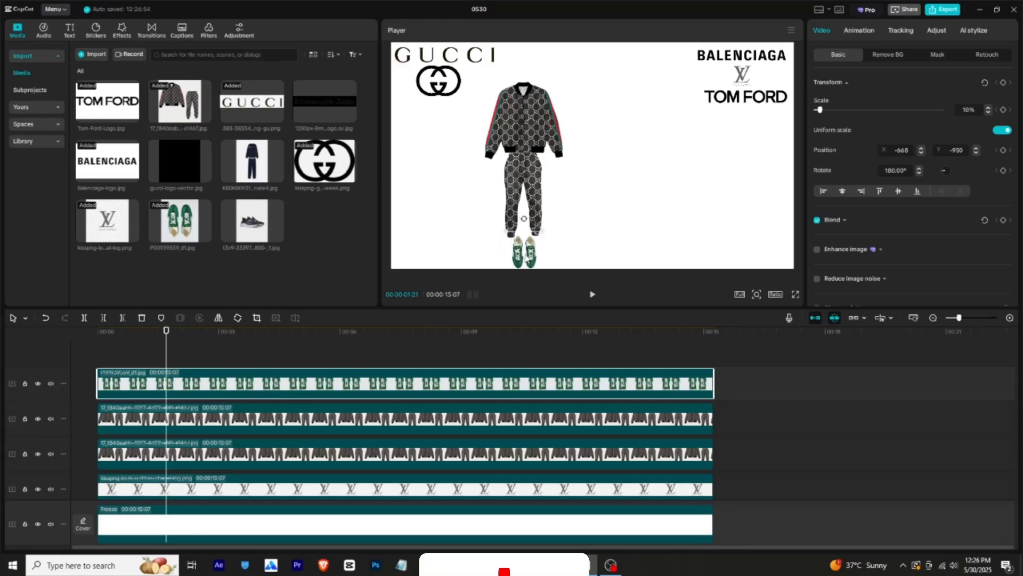
Step: Add a default text clip on a new top track, spanning from the timeline start to the end of the white clip
click(133, 333)
drag(127, 341, 87, 328)
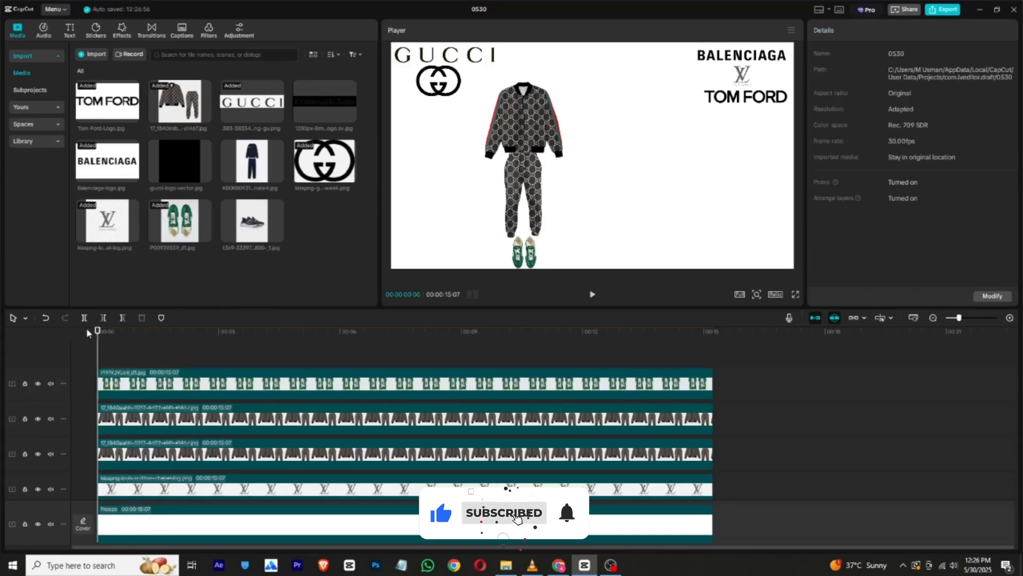
click(69, 30)
drag(98, 71, 185, 384)
drag(237, 352, 714, 364)
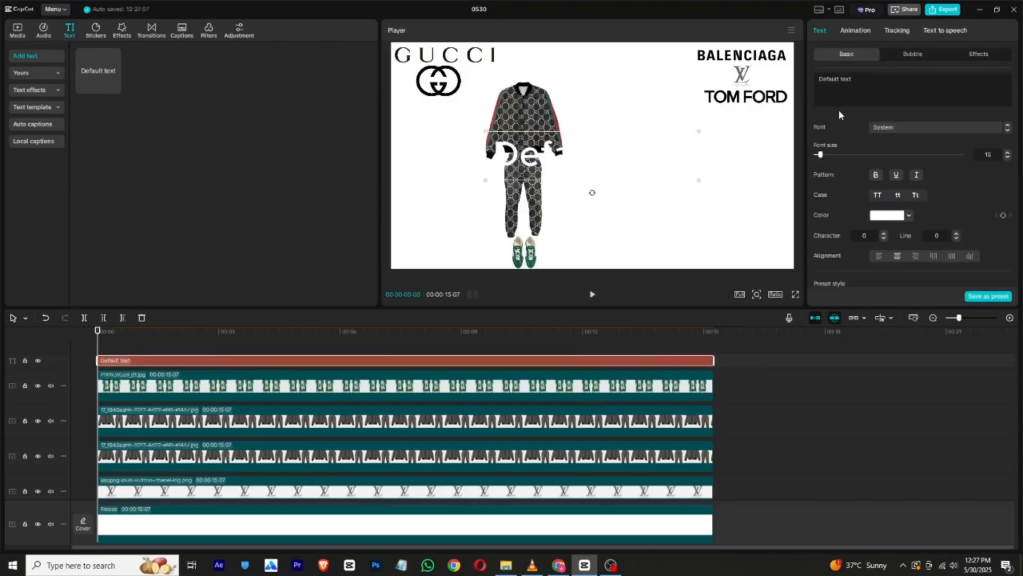
Step: Replace the default text with a filled circle symbol (●)
double_click(844, 101)
click(842, 101)
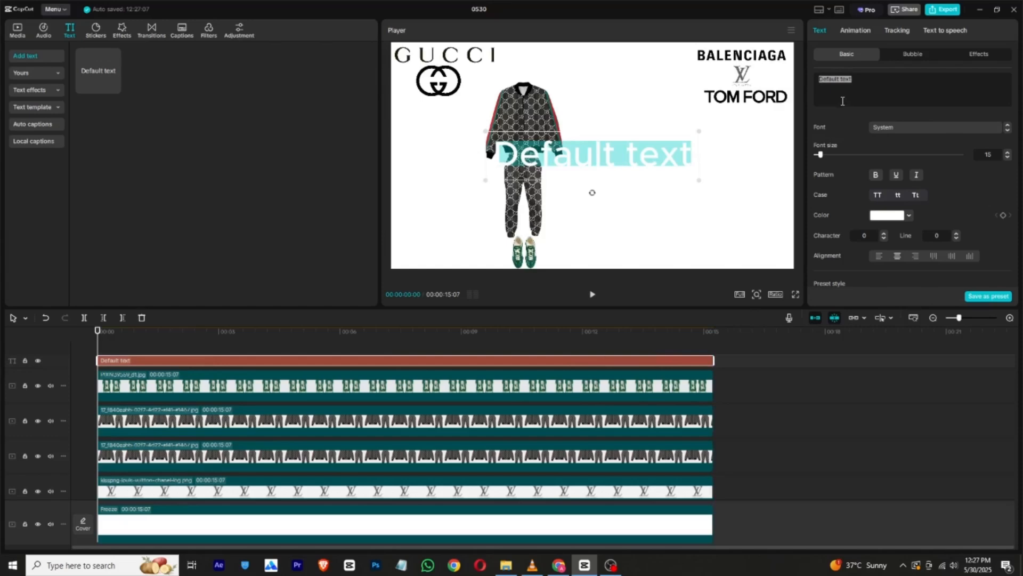
key(super+period)
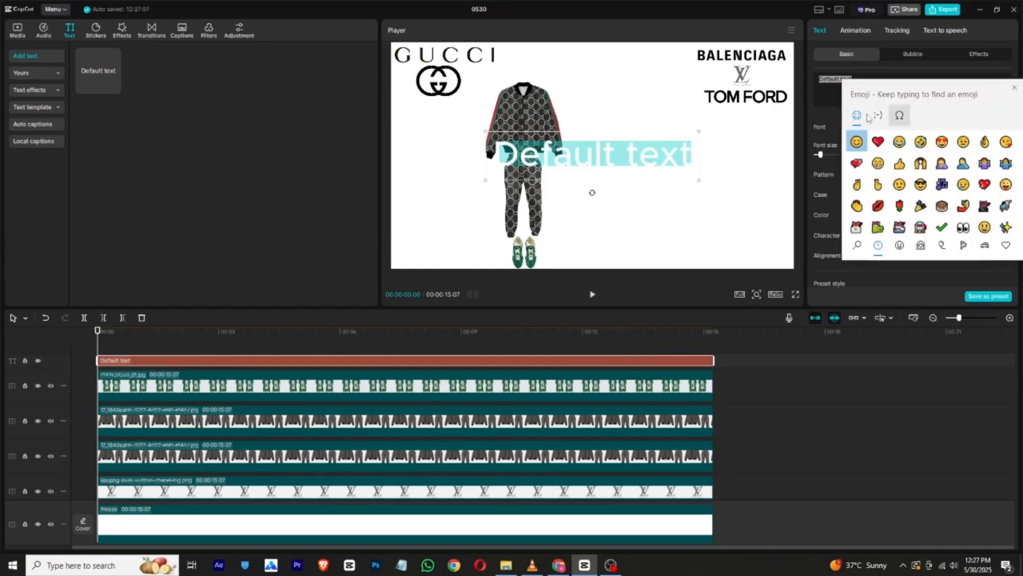
click(900, 115)
scroll(969, 197, down, 5)
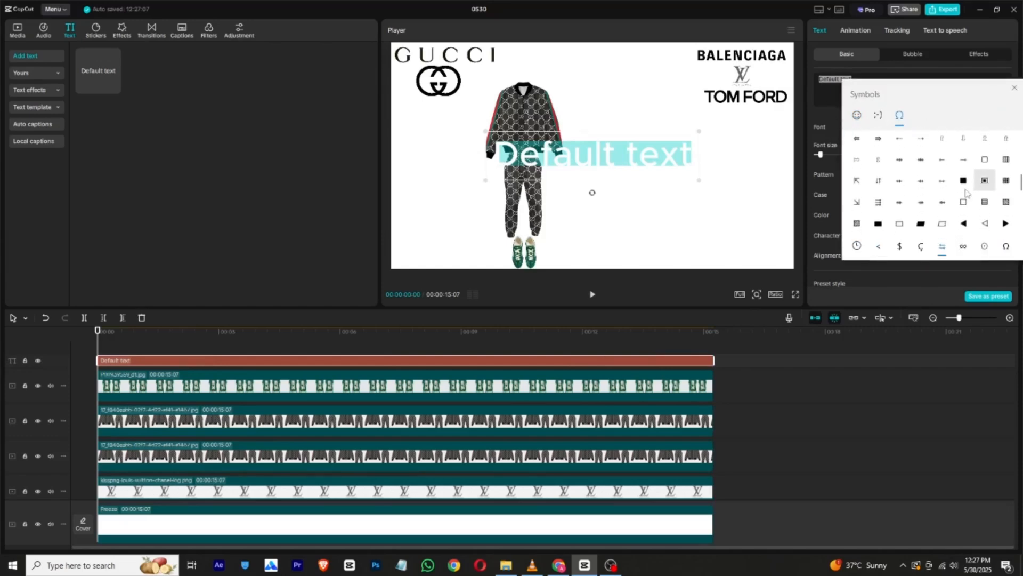
click(963, 224)
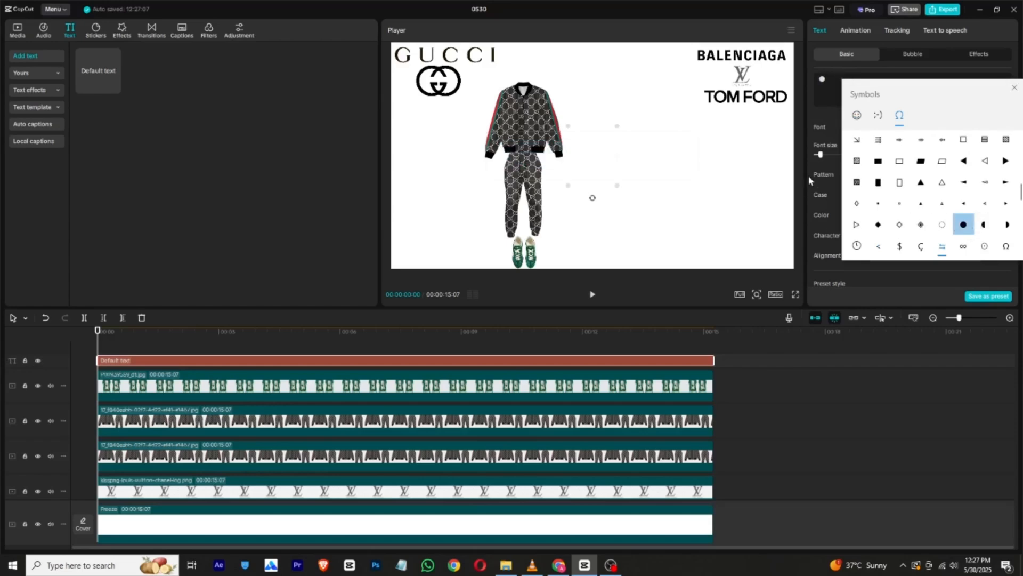
click(808, 113)
Step: Color the circle symbol dark green and set its font size to 50
click(881, 218)
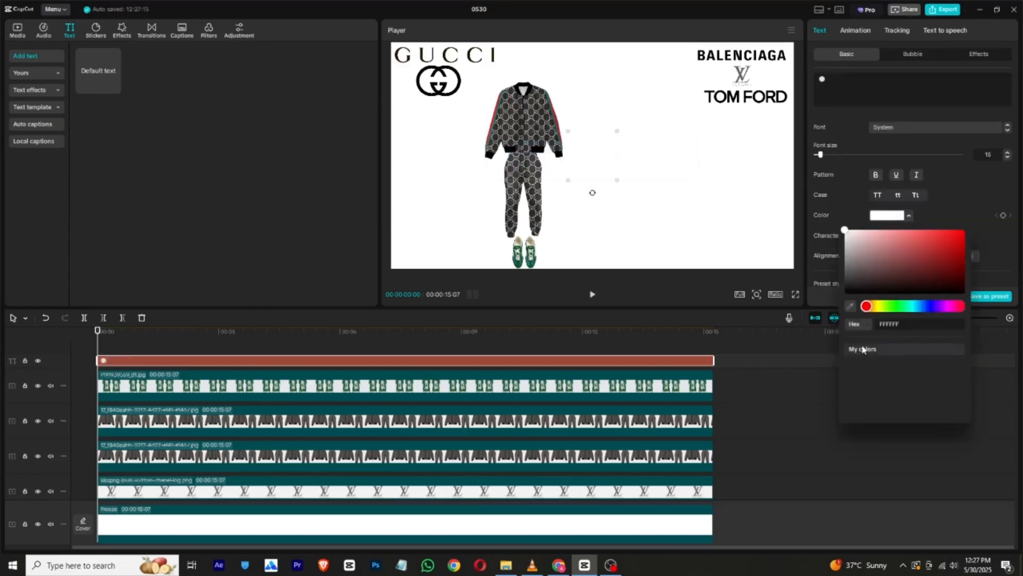
click(898, 307)
click(861, 378)
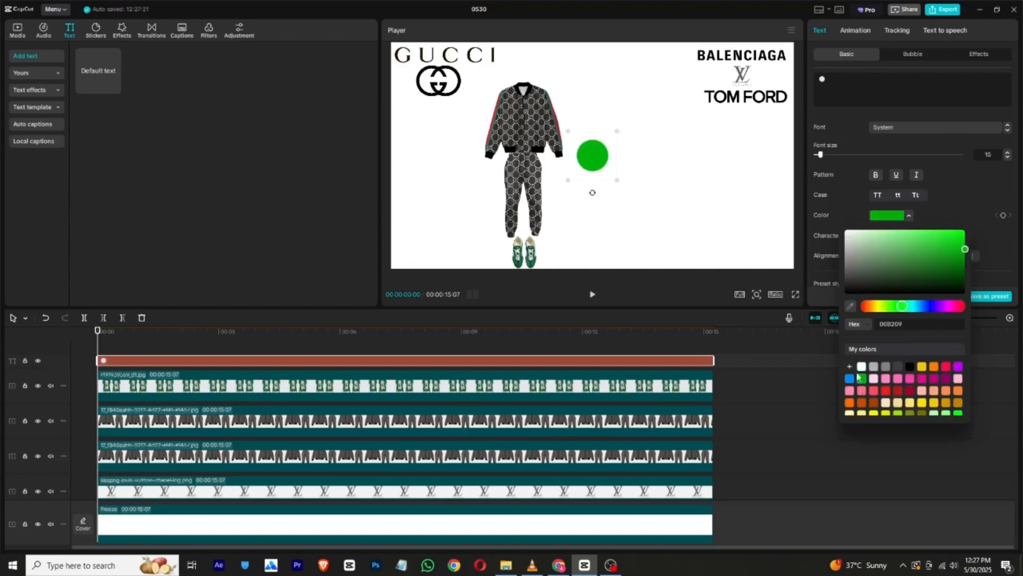
drag(954, 253, 965, 276)
click(981, 188)
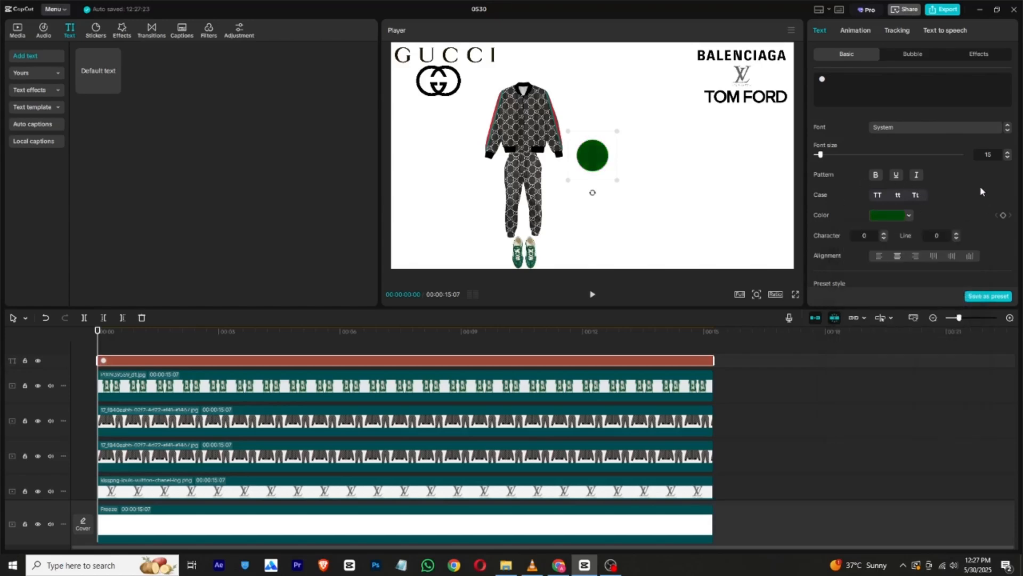
drag(820, 156, 838, 155)
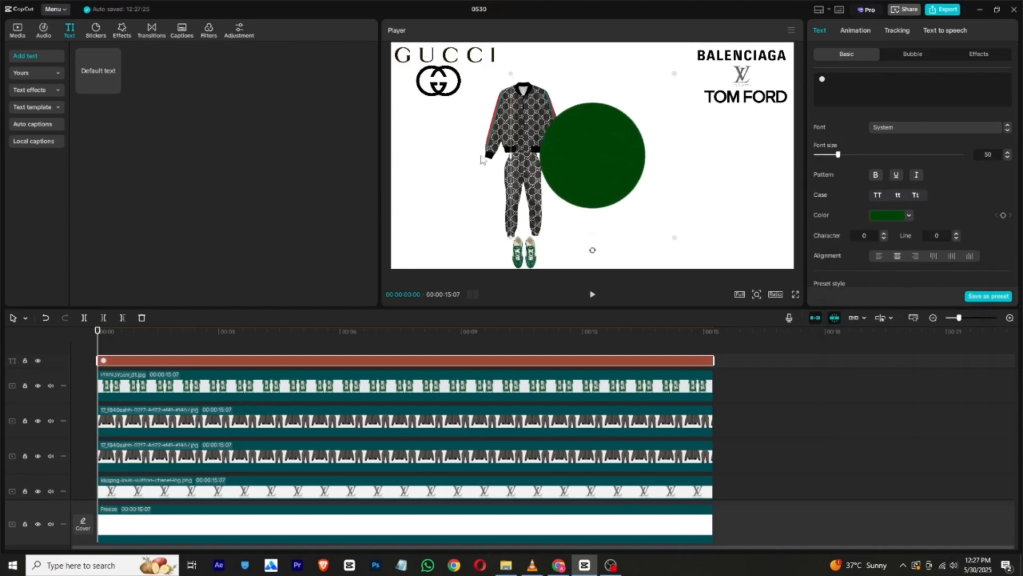
Step: Place the green circle behind the outfit, with its track beneath the clothing tracks, and convert it into a compound clip
drag(555, 158, 486, 153)
drag(193, 367, 182, 468)
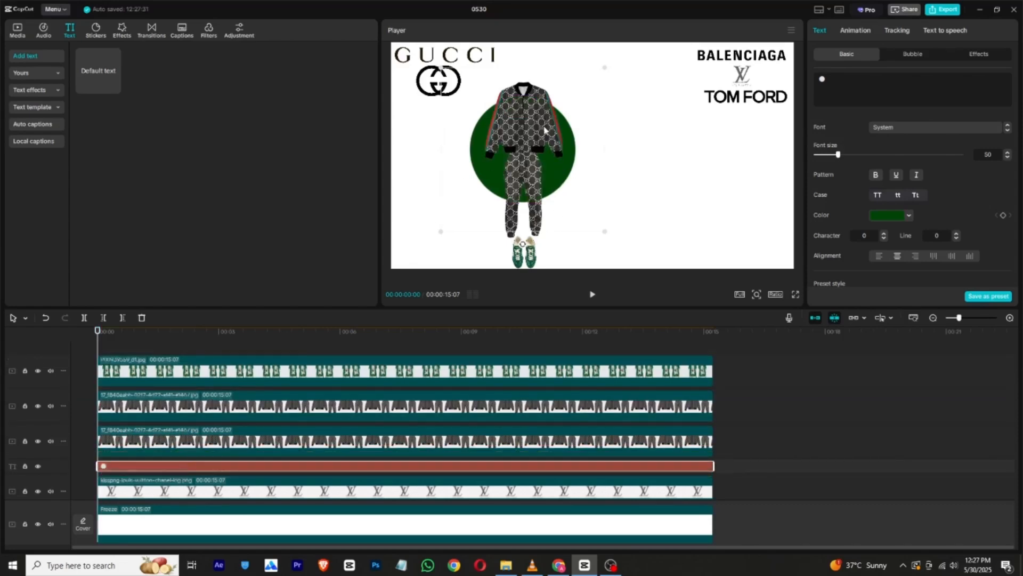
scroll(181, 459, down, 1)
right_click(171, 456)
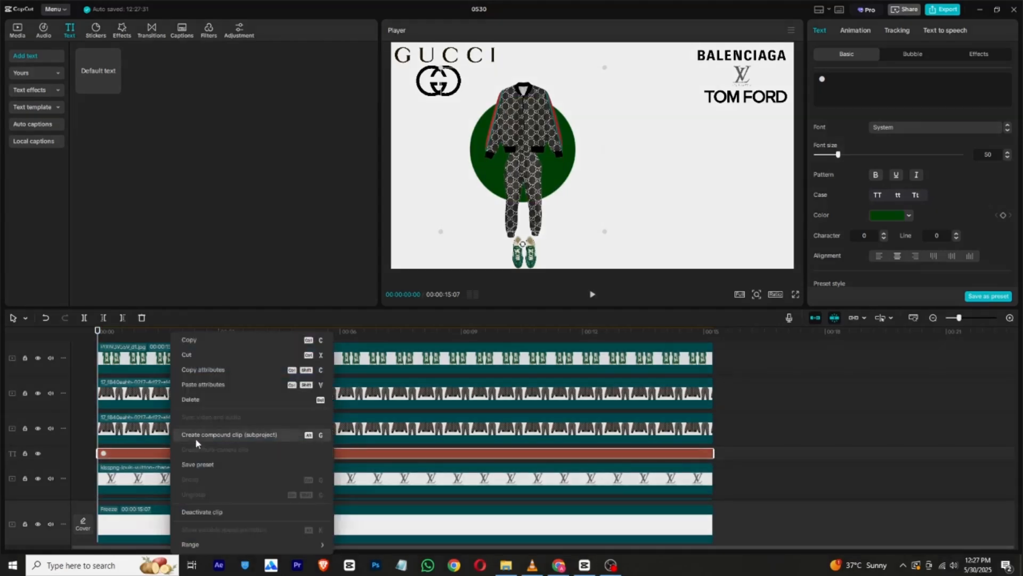
click(195, 438)
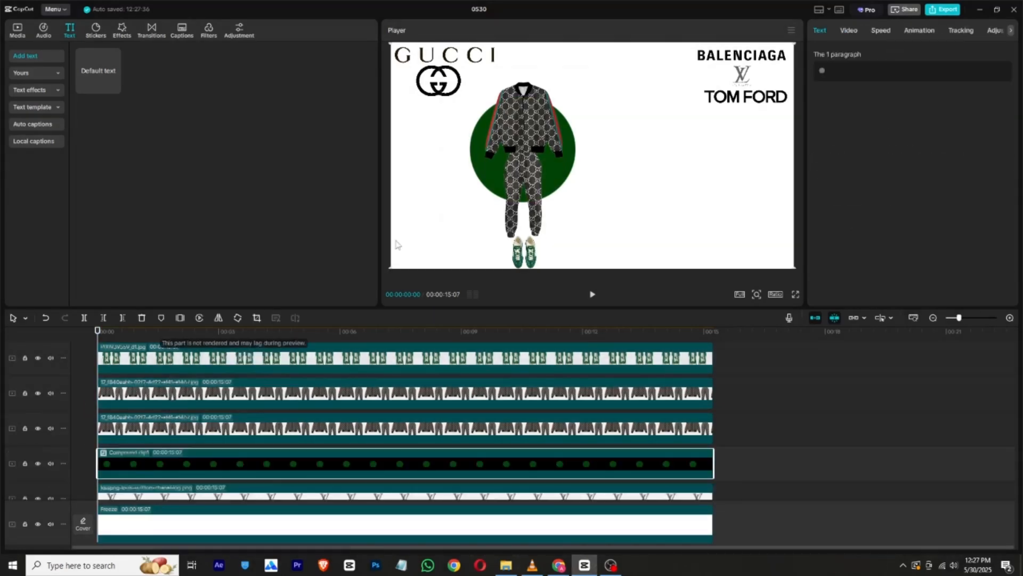
Step: Scale the circle's compound clip down to 1% and set transform keyframes at the start of the timeline
click(851, 30)
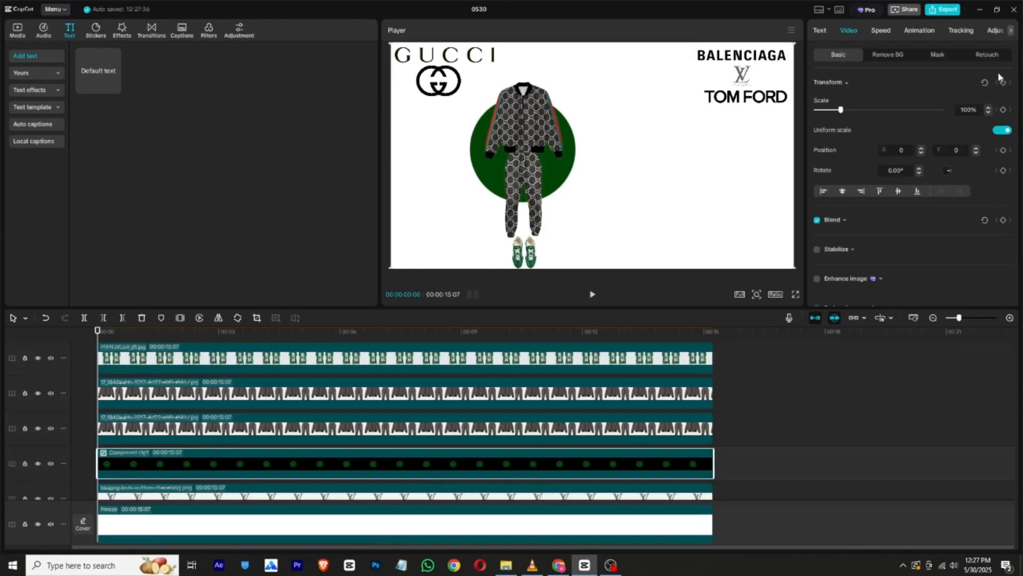
click(920, 54)
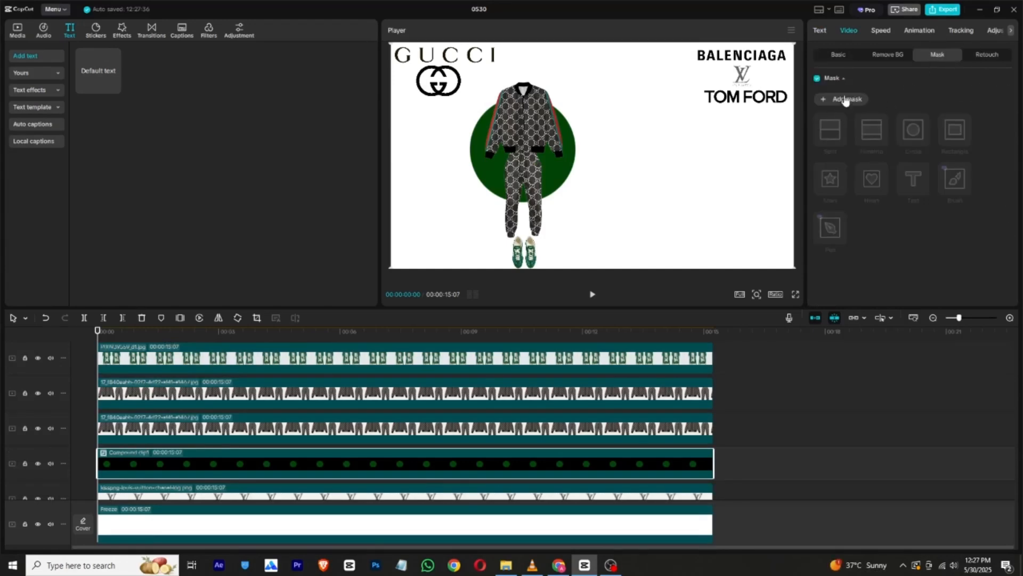
click(843, 56)
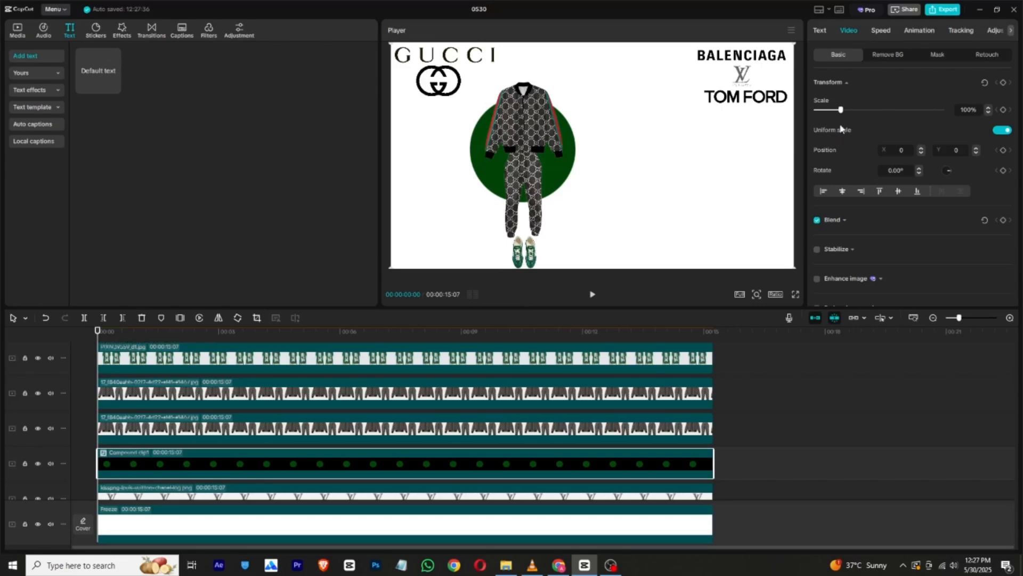
drag(841, 110, 785, 113)
drag(113, 331, 76, 361)
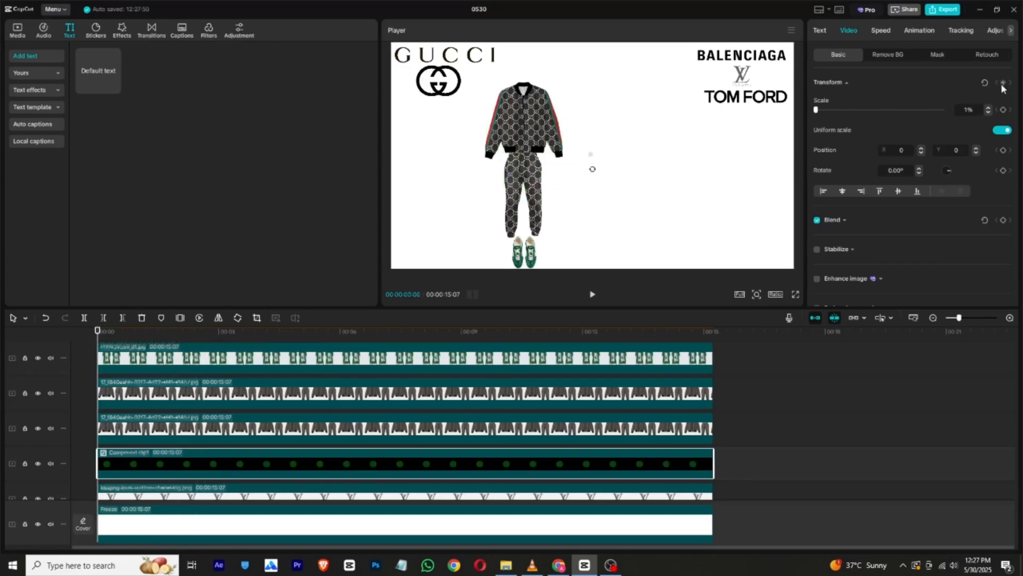
Step: At 00:00:02:04, scale the circle to 100% and place it behind the outfit at X 0, Y -38
drag(137, 332, 184, 336)
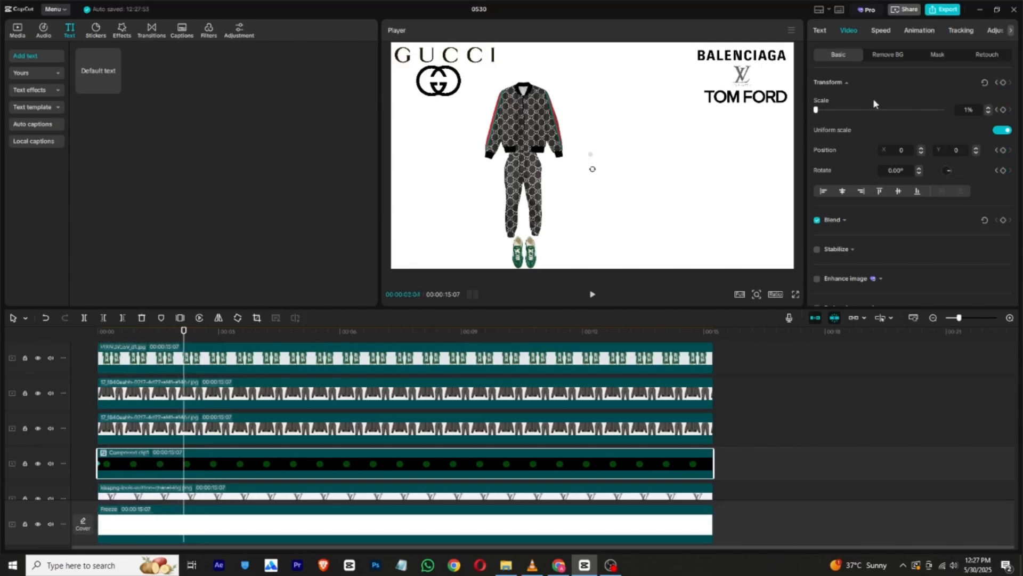
drag(832, 115, 841, 110)
drag(560, 188, 558, 192)
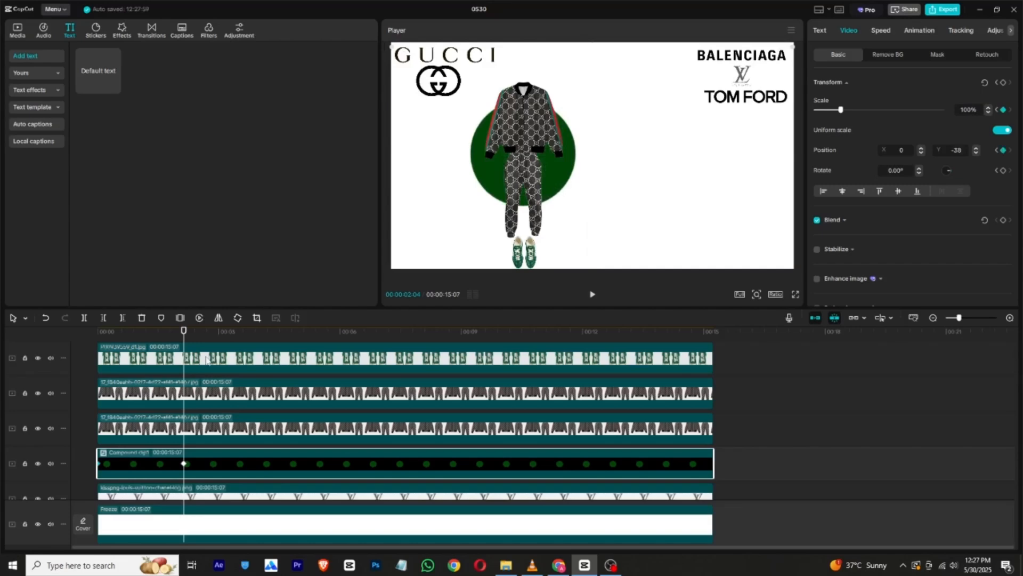
Step: Play the circle's growth animation from the start of the timeline to check its path
drag(134, 334, 37, 352)
click(592, 295)
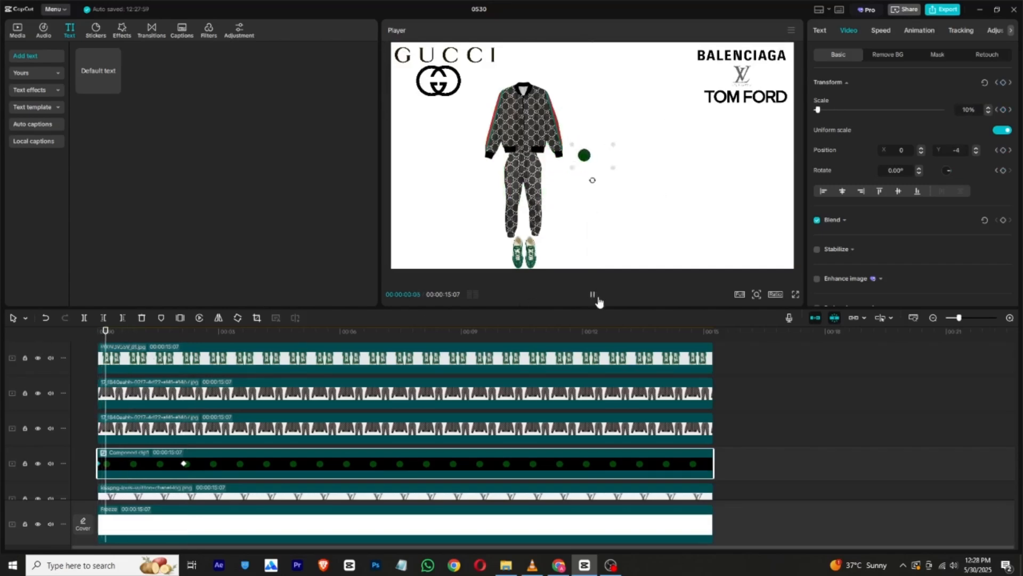
click(592, 295)
Step: Try moving the circle behind the jacket midway through its growth, and remove the resulting intermediate keyframe
scroll(255, 456, down, 2)
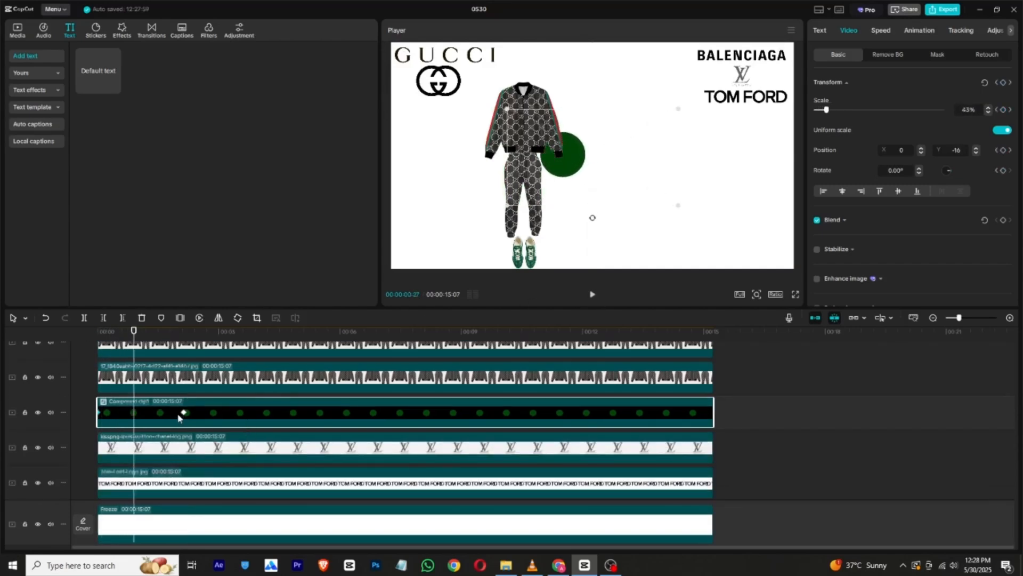
scroll(183, 411, down, 2)
scroll(182, 399, up, 2)
drag(566, 177, 527, 170)
click(155, 346)
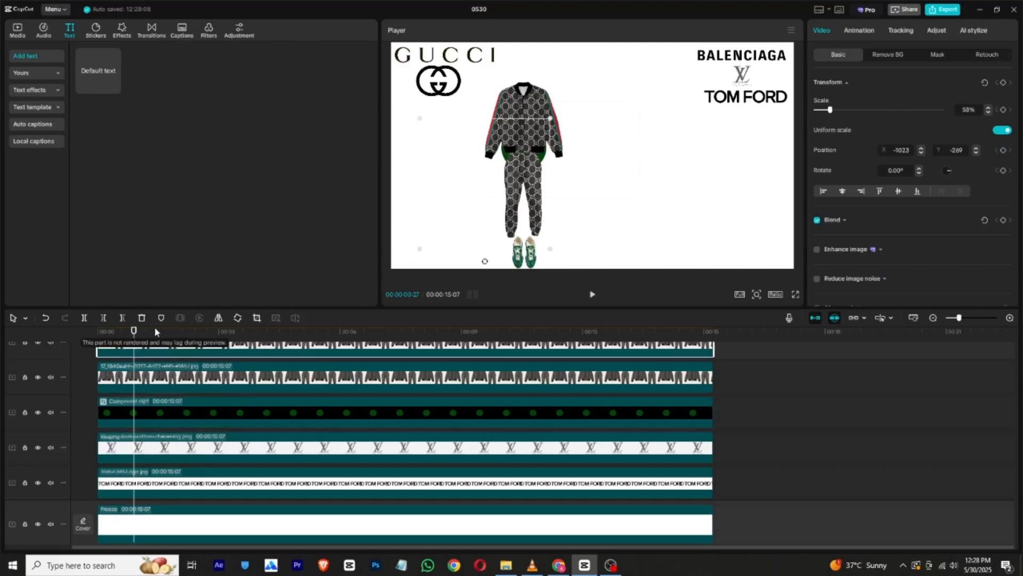
drag(155, 329, 169, 331)
click(129, 408)
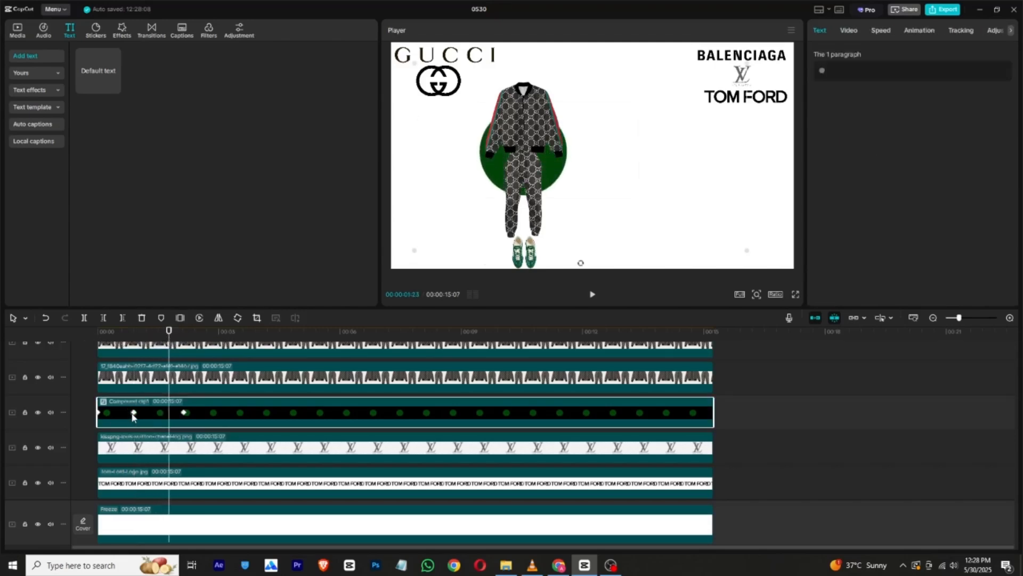
click(133, 412)
Step: Try repositioning the circle near the timeline start by shifting its early keyframe, and undo the extra circle move
click(96, 331)
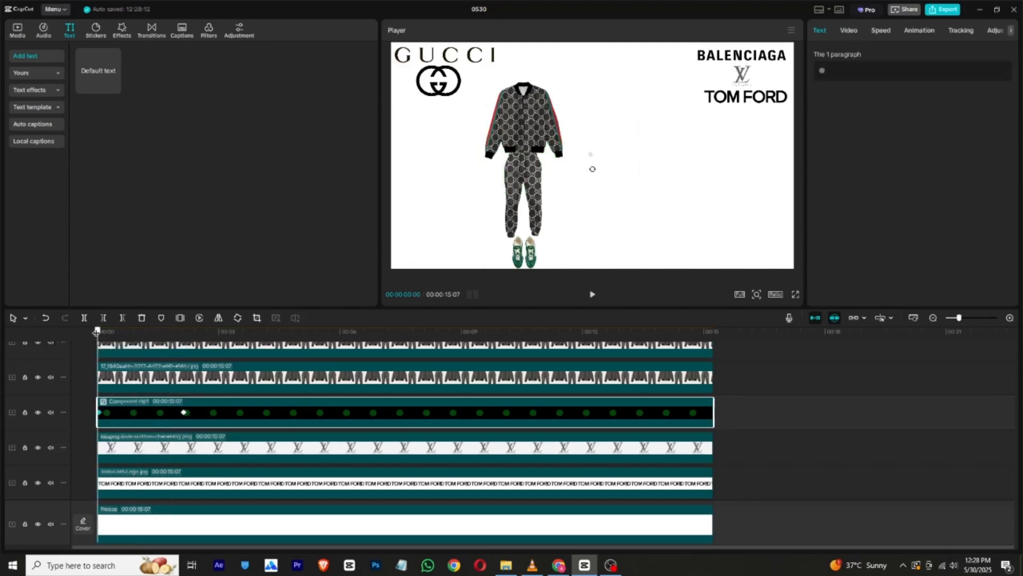
key(Right)
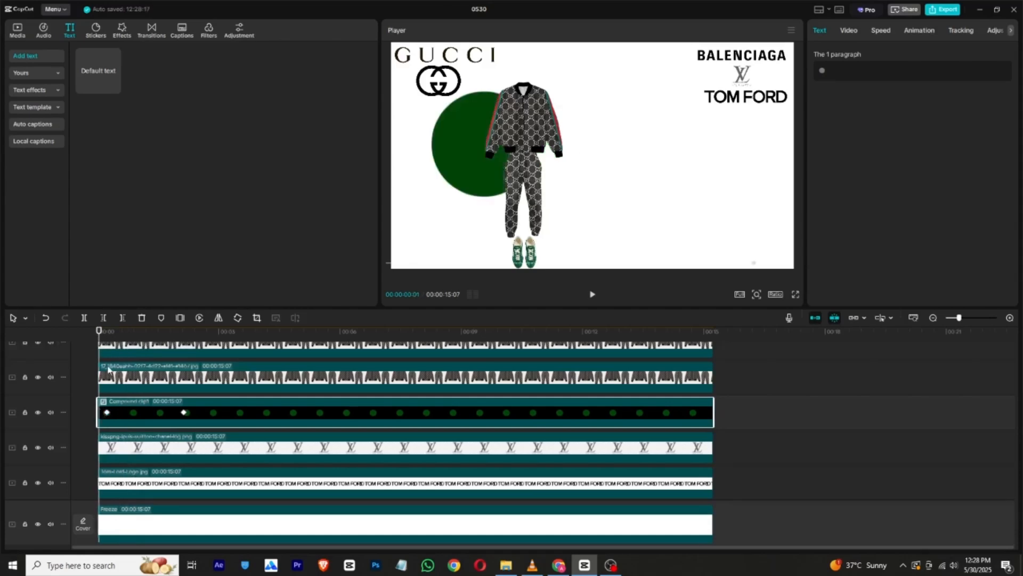
drag(107, 413, 90, 414)
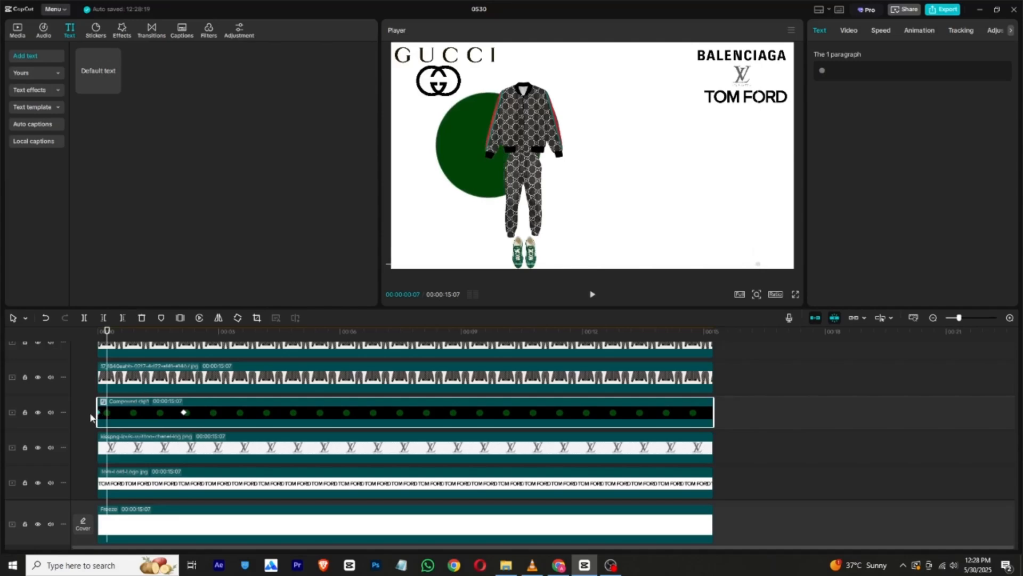
drag(449, 167, 489, 172)
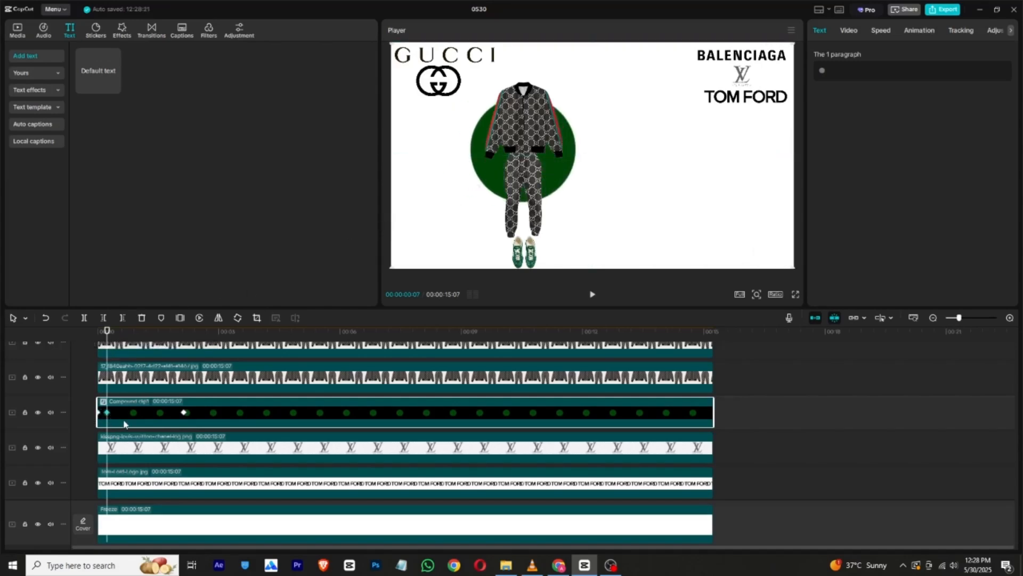
key(ctrl+z)
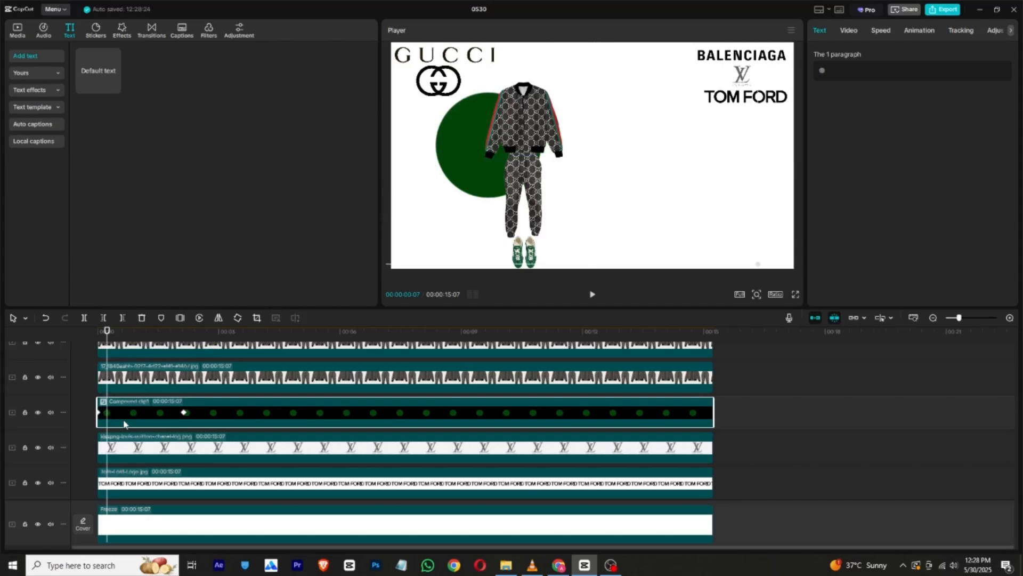
Step: At the timeline start, position the circle behind the outfit at X -543, Y 0 and shrink it to 1%
click(92, 331)
drag(491, 152, 529, 162)
click(849, 30)
drag(841, 110, 837, 117)
drag(558, 168, 544, 164)
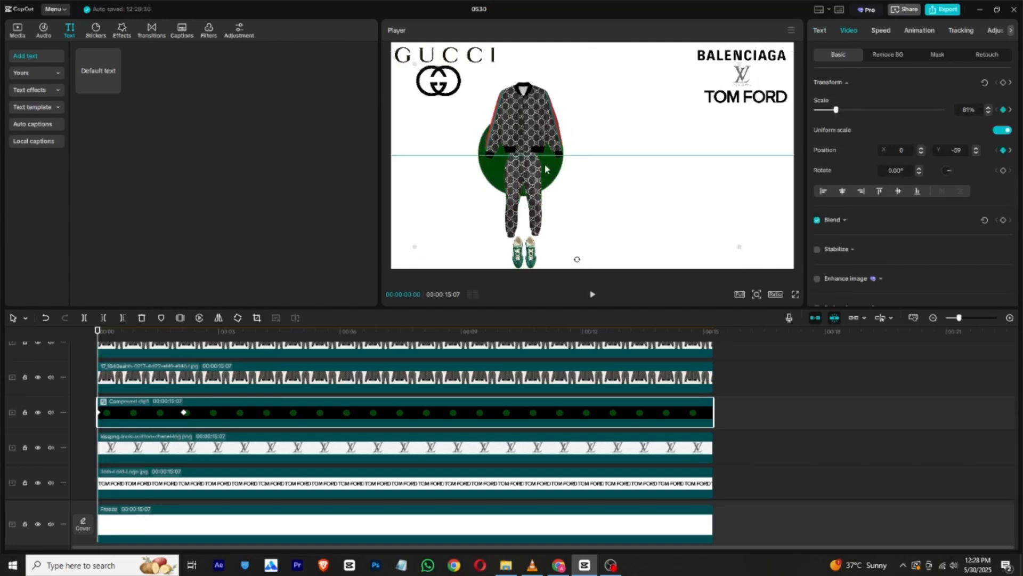
drag(828, 111, 822, 110)
drag(589, 164, 556, 165)
drag(826, 113, 822, 112)
drag(546, 165, 529, 160)
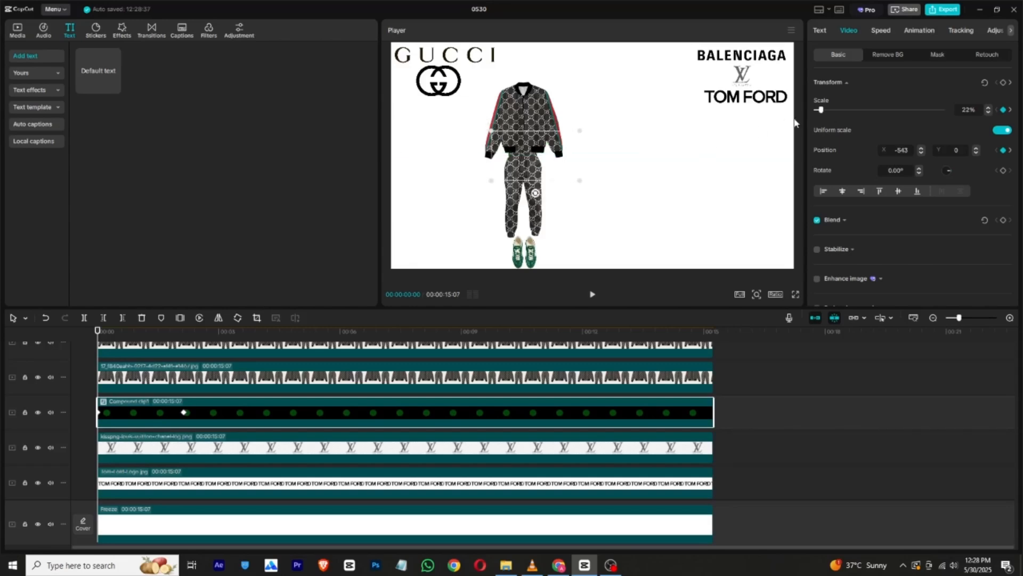
drag(821, 110, 815, 110)
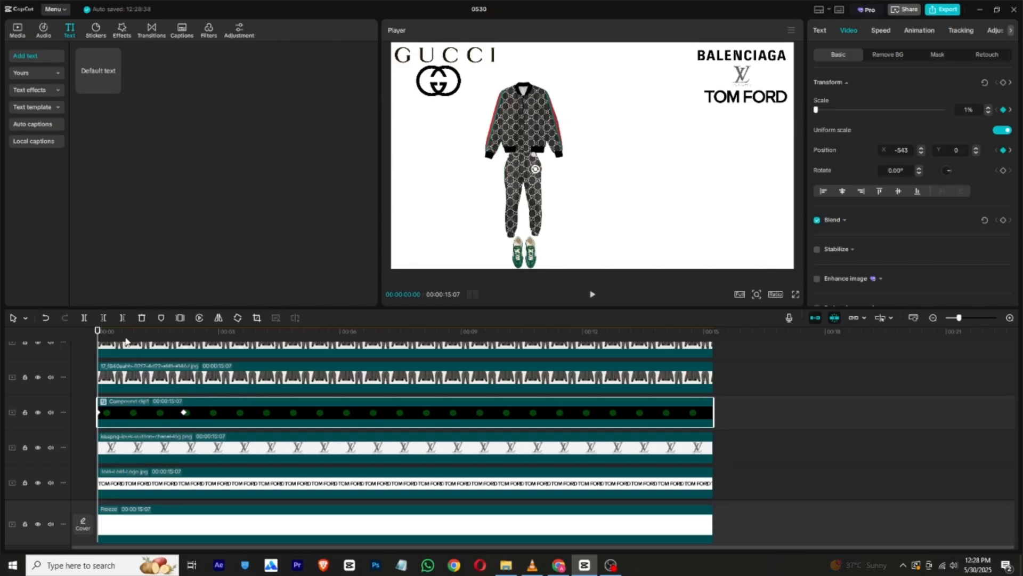
Step: Apply the Cubic Out preset curve to the circle's keyframe at 00:00:02:04 and preview the motion
drag(97, 336, 179, 339)
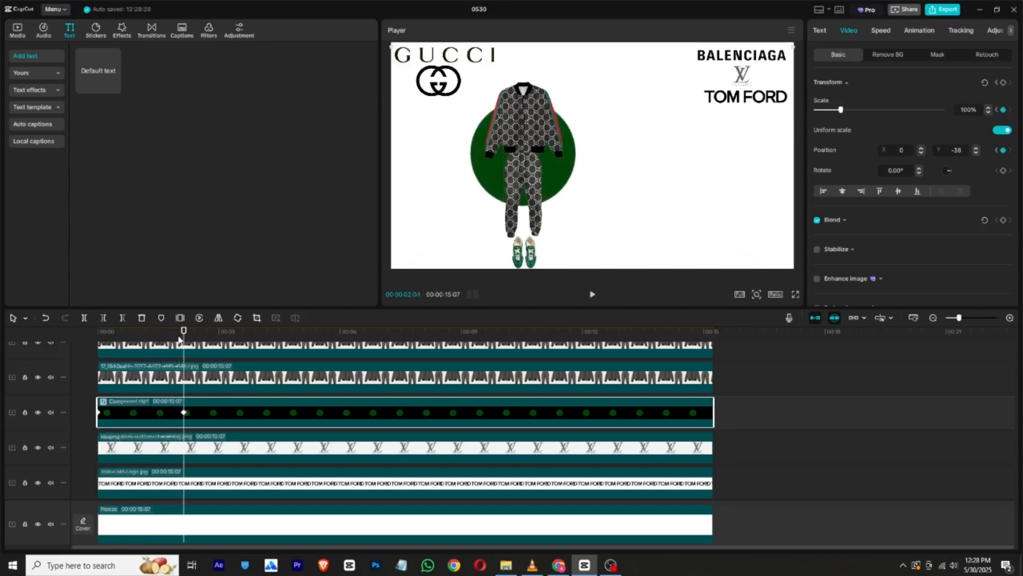
right_click(184, 416)
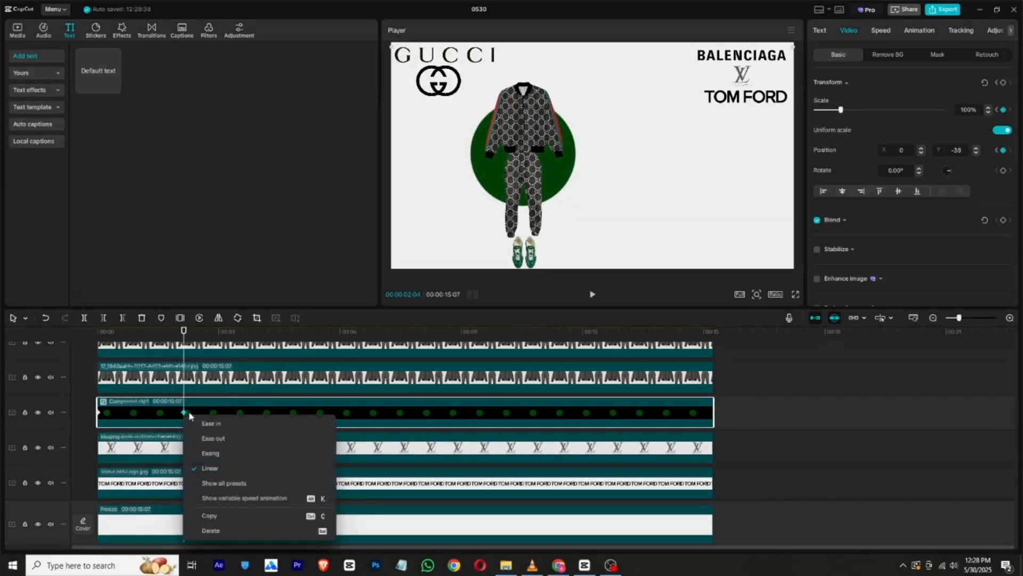
click(315, 482)
click(318, 474)
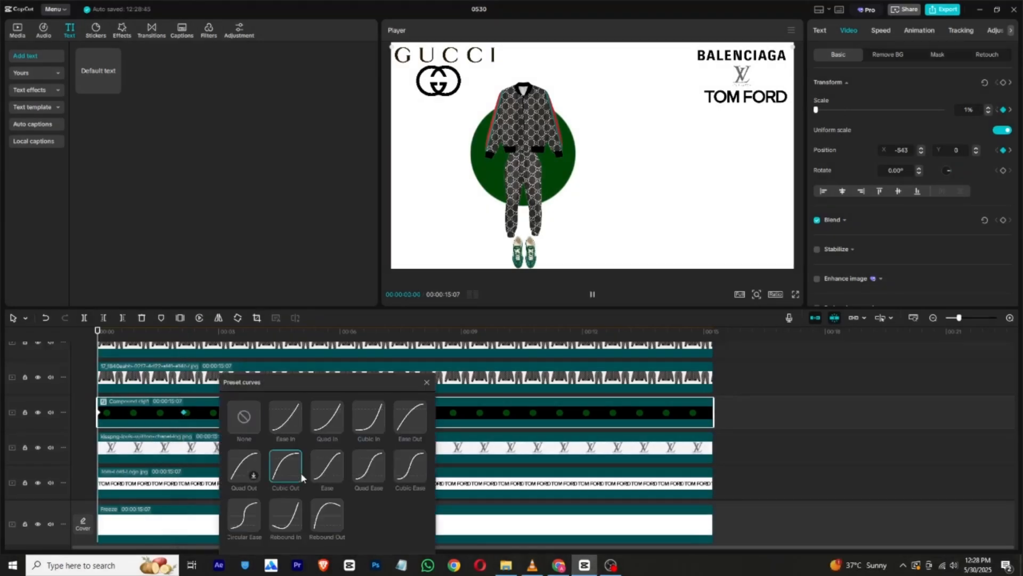
click(426, 382)
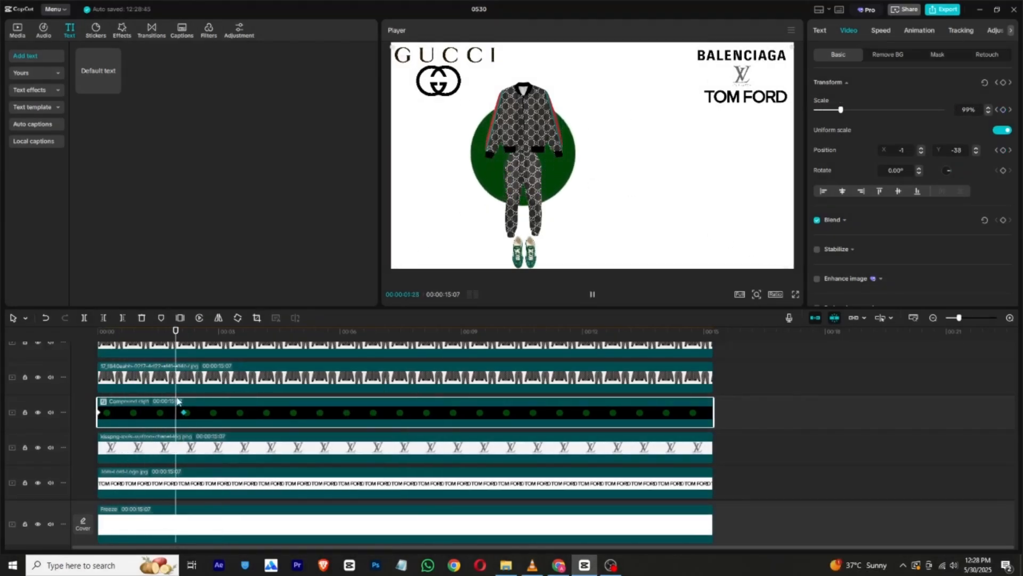
key(space)
Step: Add scale, position and rotation keyframes to the jacket clip at the start of the timeline
scroll(179, 402, up, 1)
mouse_move(179, 335)
mouse_down()
mouse_move(140, 338)
mouse_move(175, 339)
mouse_up()
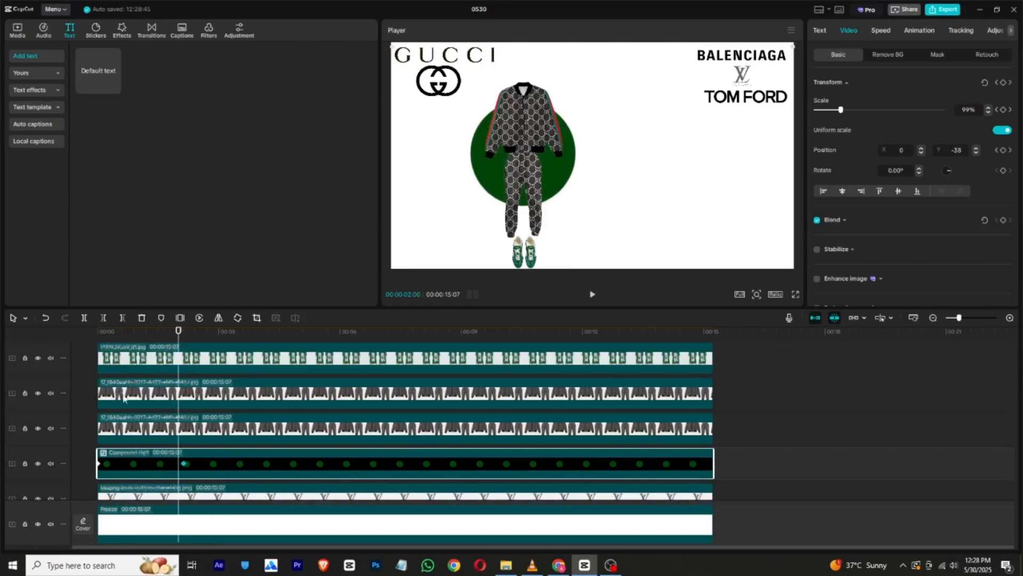
click(130, 421)
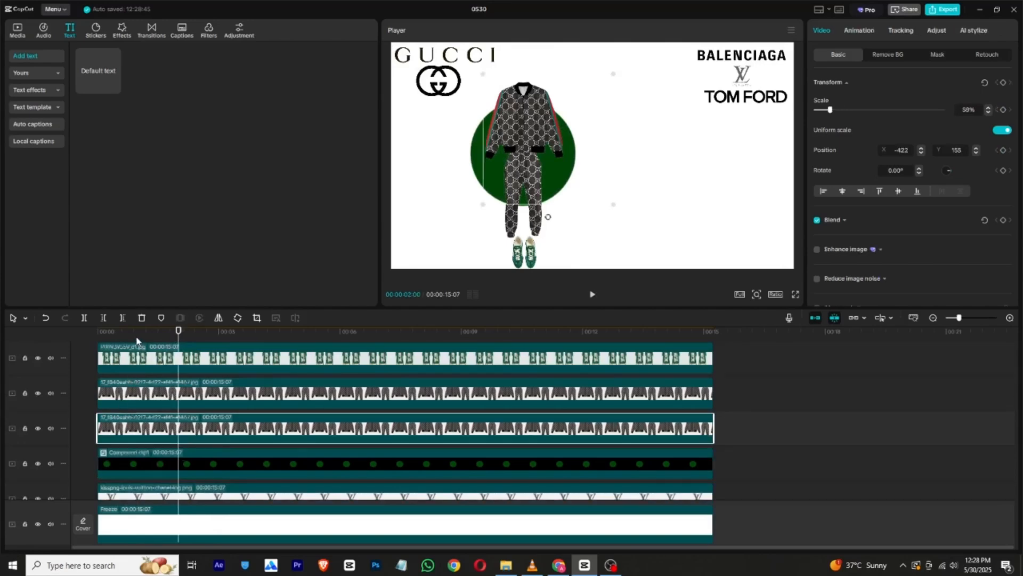
drag(137, 335, 85, 332)
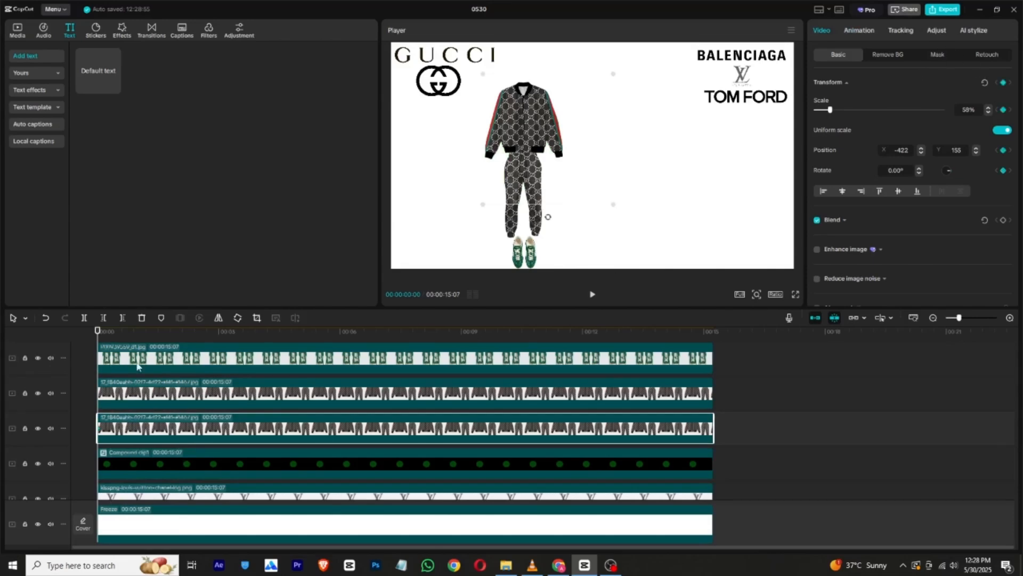
drag(103, 334, 80, 353)
Step: Shrink the jacket to 1% at the timeline start and place it just above the trousers at X -599, Y 99
drag(830, 110, 822, 110)
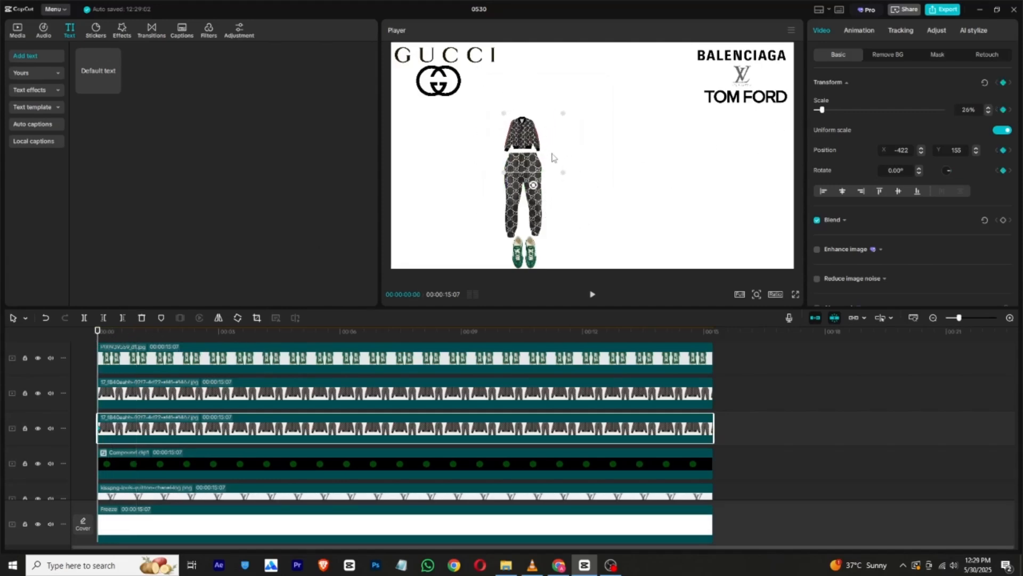
drag(822, 111, 818, 111)
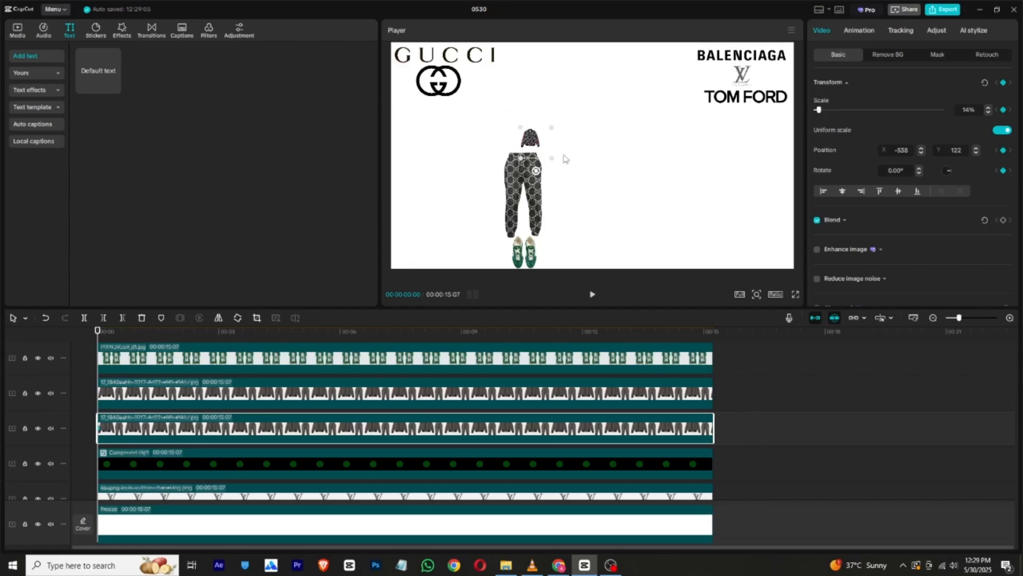
drag(545, 151, 539, 154)
drag(807, 109, 805, 111)
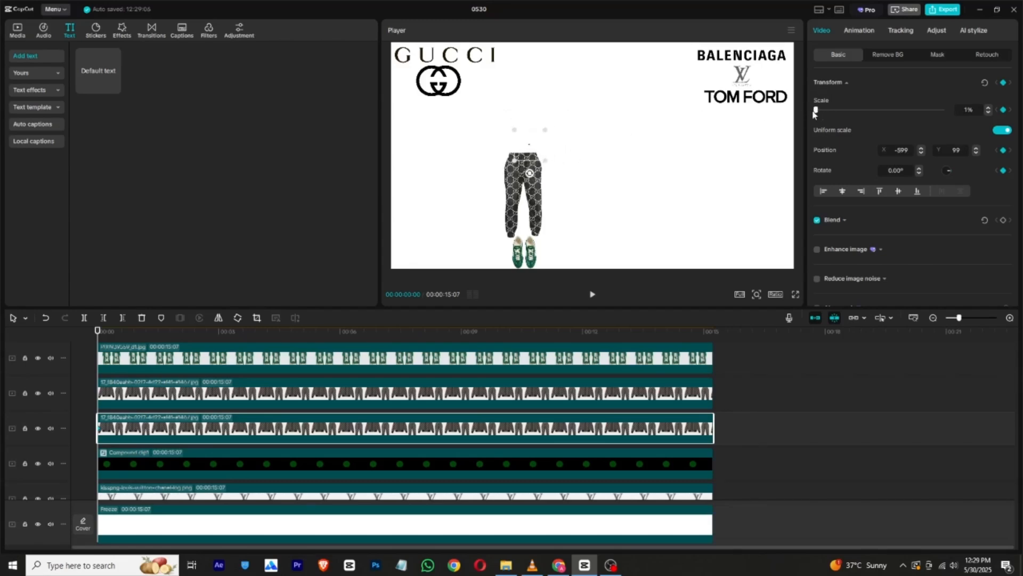
Step: At 00:00:01:28, enlarge the jacket to 68%, position it centred above the trousers over the circle, and preview the motion from the start
scroll(161, 356, down, 2)
click(158, 409)
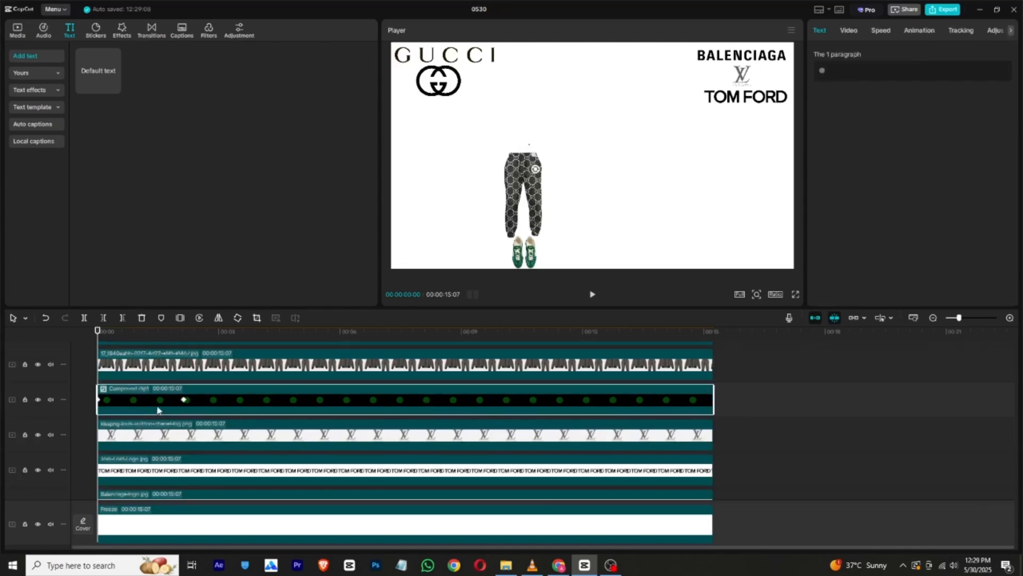
click(174, 332)
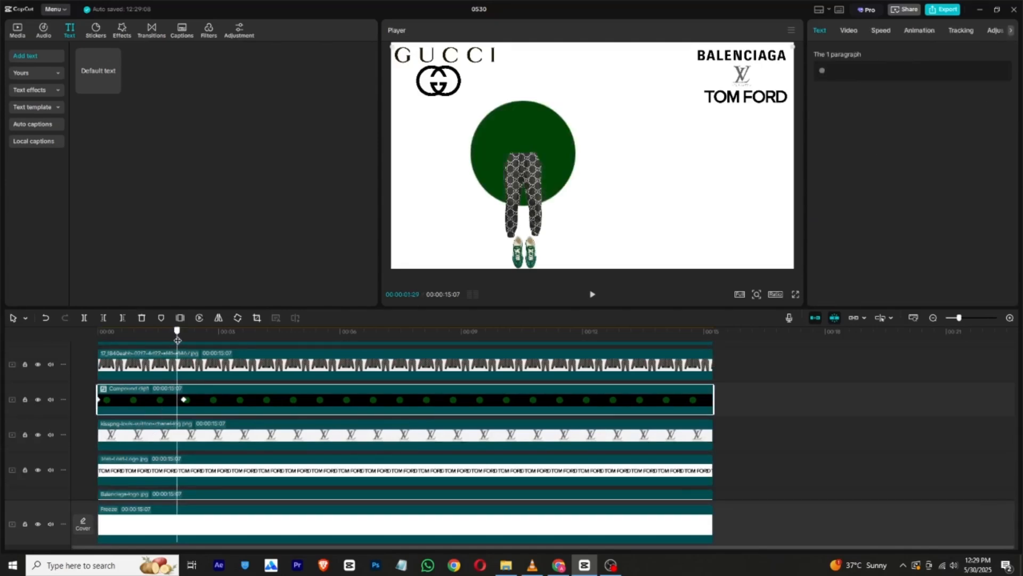
scroll(232, 380, up, 2)
scroll(231, 380, up, 1)
click(168, 451)
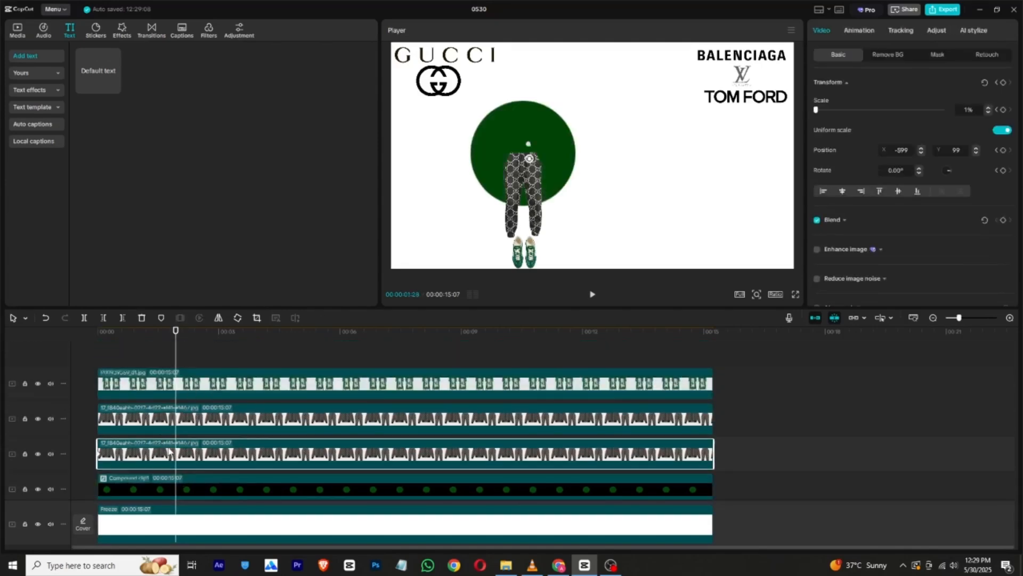
drag(829, 109, 833, 110)
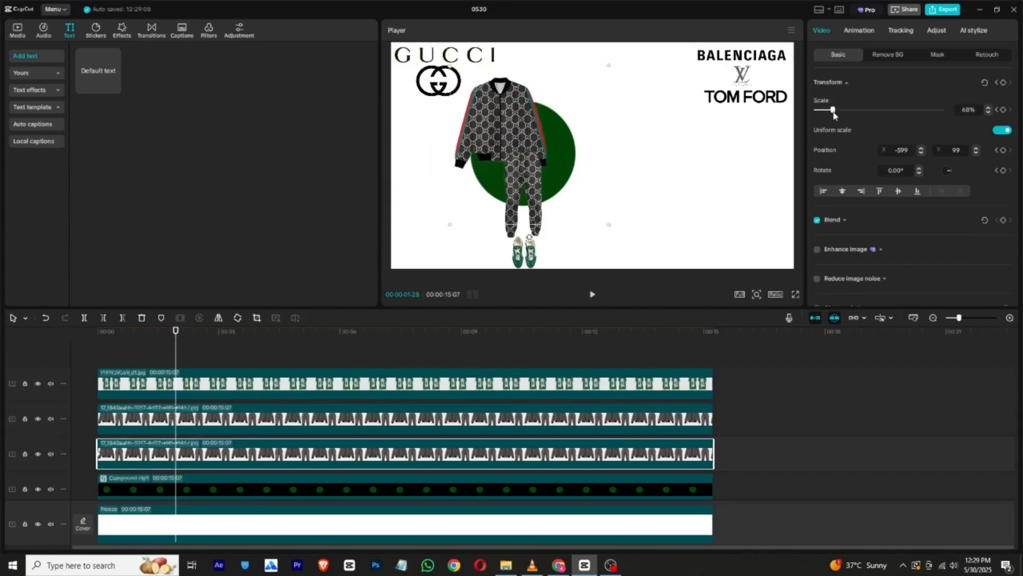
drag(526, 107, 522, 105)
drag(132, 336, 51, 343)
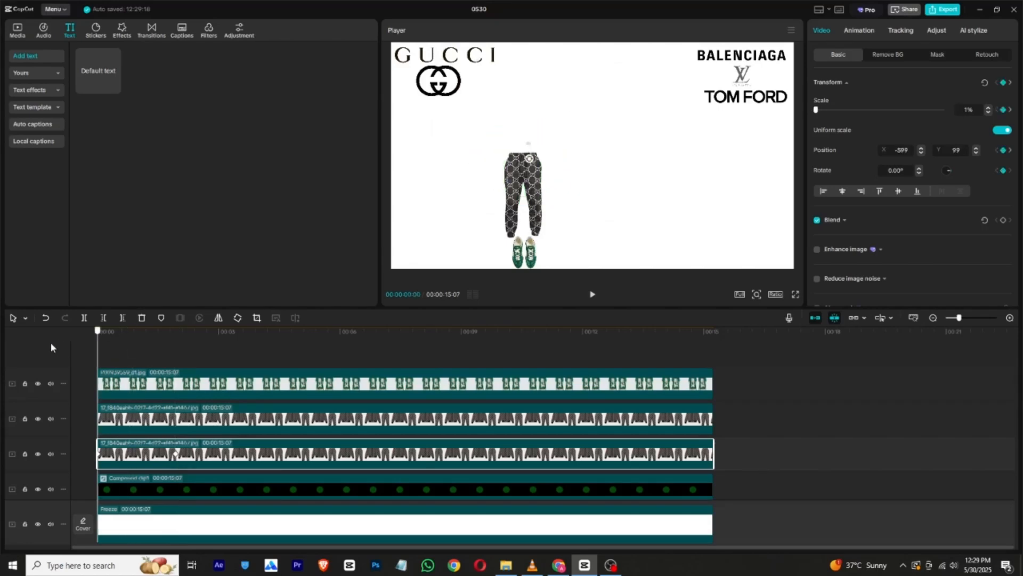
click(592, 294)
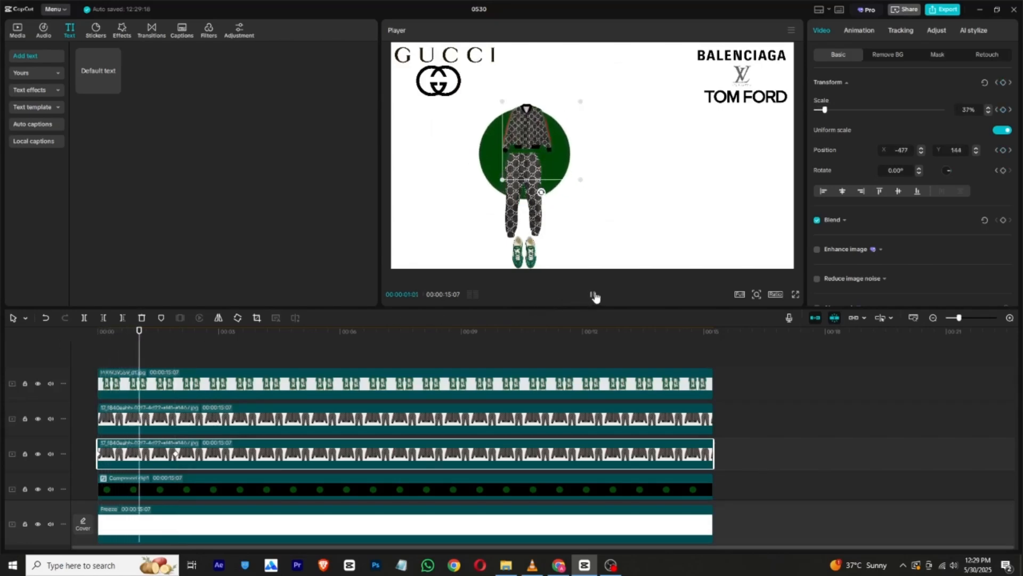
Step: Move the green circle's second keyframe earlier, to just past the one-second mark, and preview the faster growth from the timeline start
scroll(160, 448, down, 3)
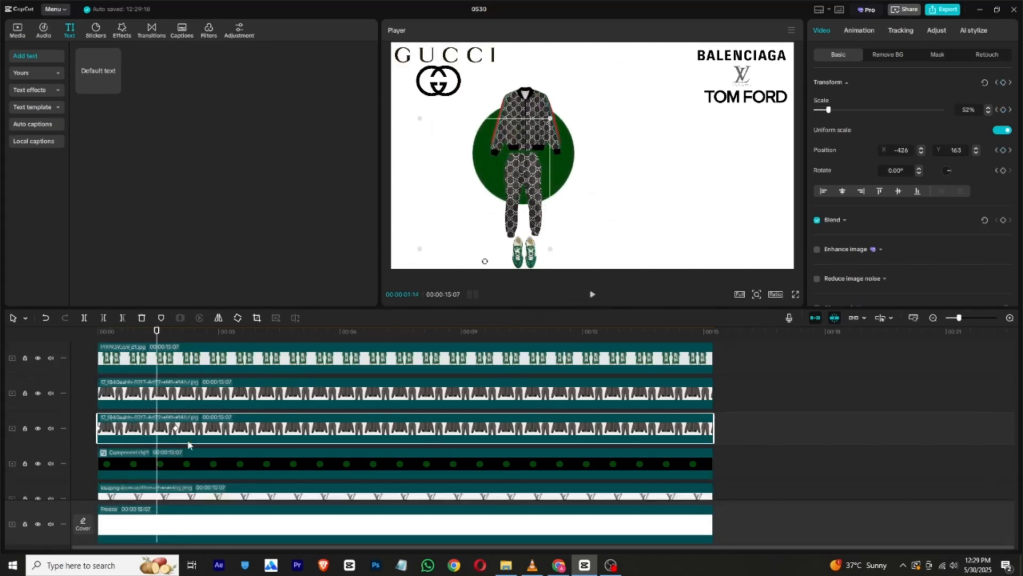
click(157, 444)
drag(156, 442, 147, 442)
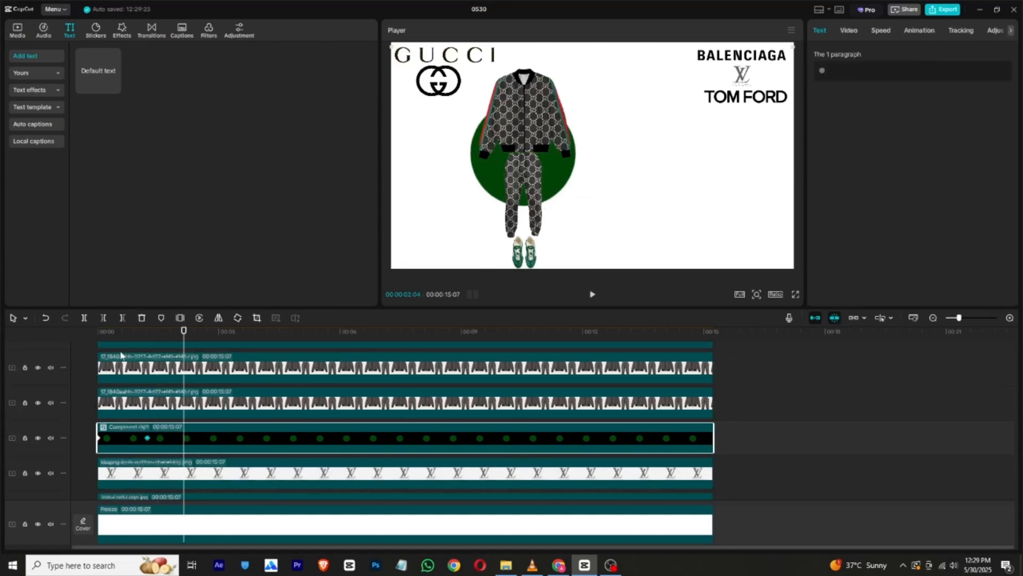
drag(121, 333, 80, 340)
click(595, 296)
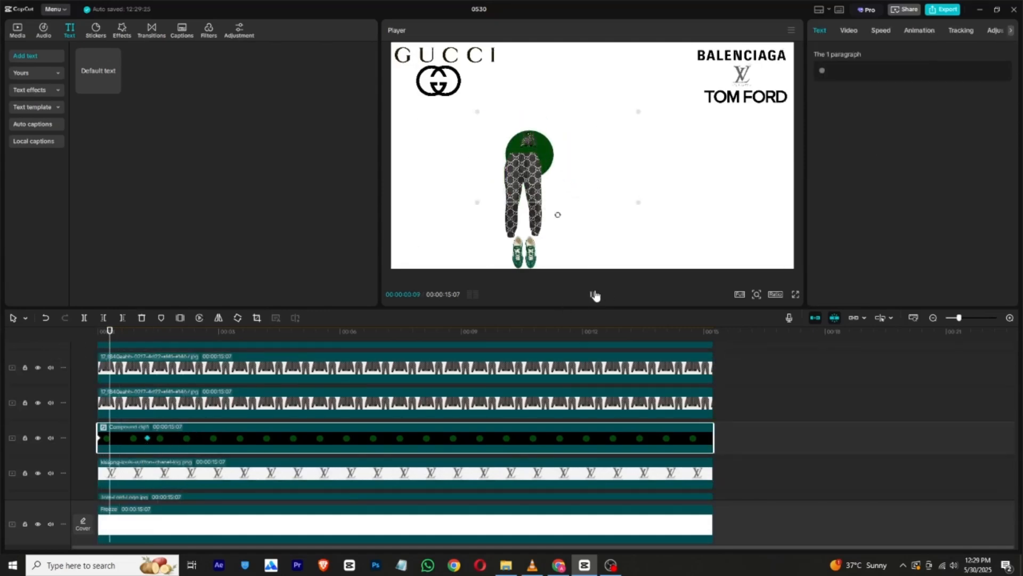
click(593, 295)
Step: Apply the Cubic Out preset curve to the jacket's keyframe at 00:00:01:28
scroll(190, 424, up, 1)
click(175, 429)
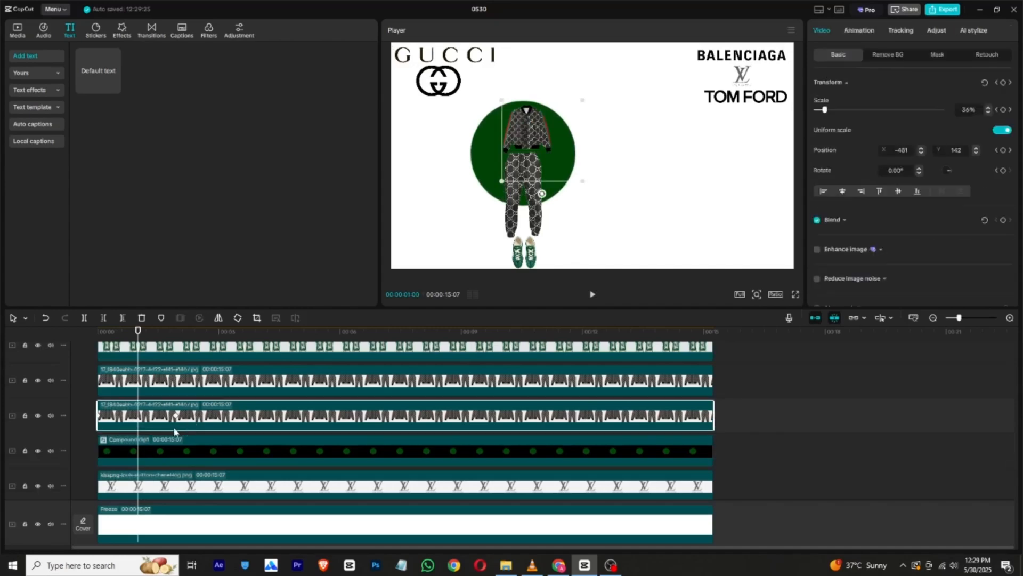
right_click(177, 416)
click(211, 485)
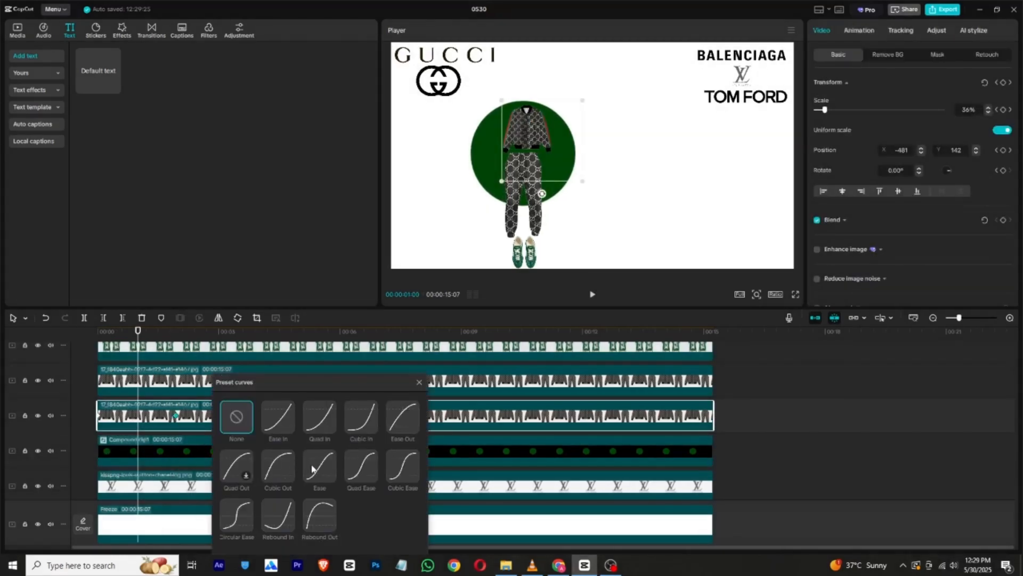
click(265, 469)
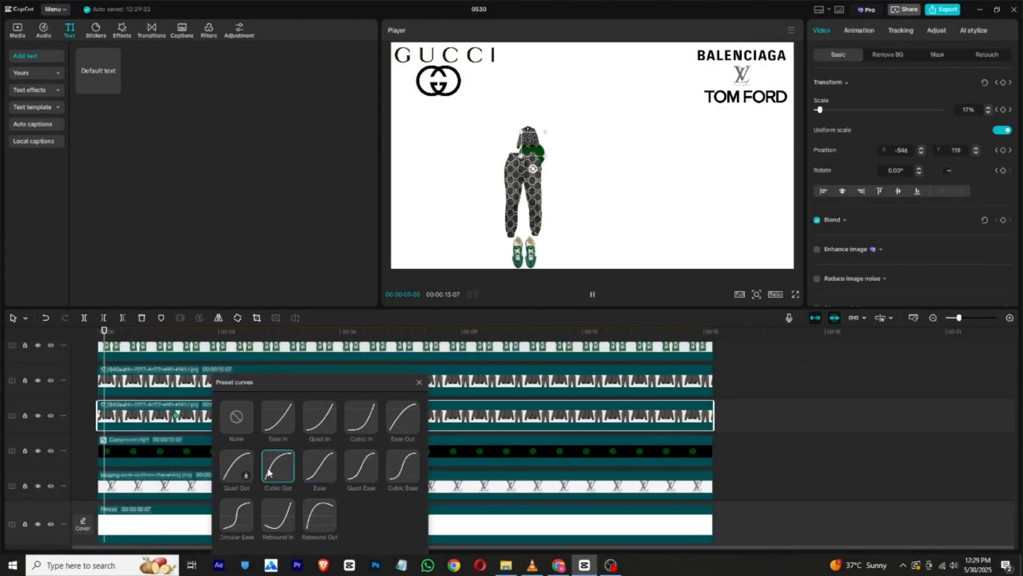
click(418, 382)
Step: Keyframe the trousers at the timeline start, shrink them to a tiny size midway between the jacket and shoes, and preview their growth
scroll(314, 389, up, 1)
click(155, 409)
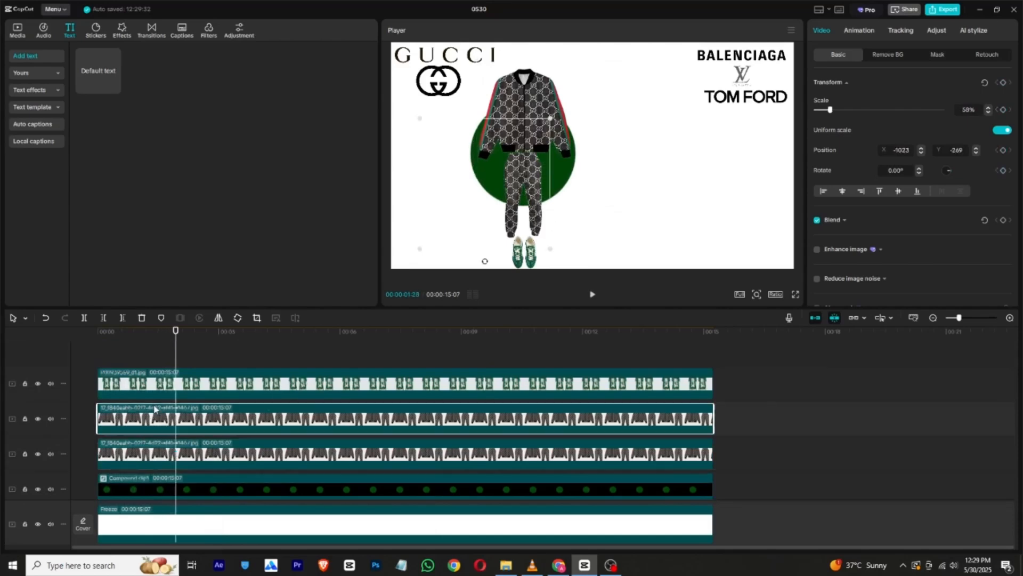
drag(113, 335, 96, 338)
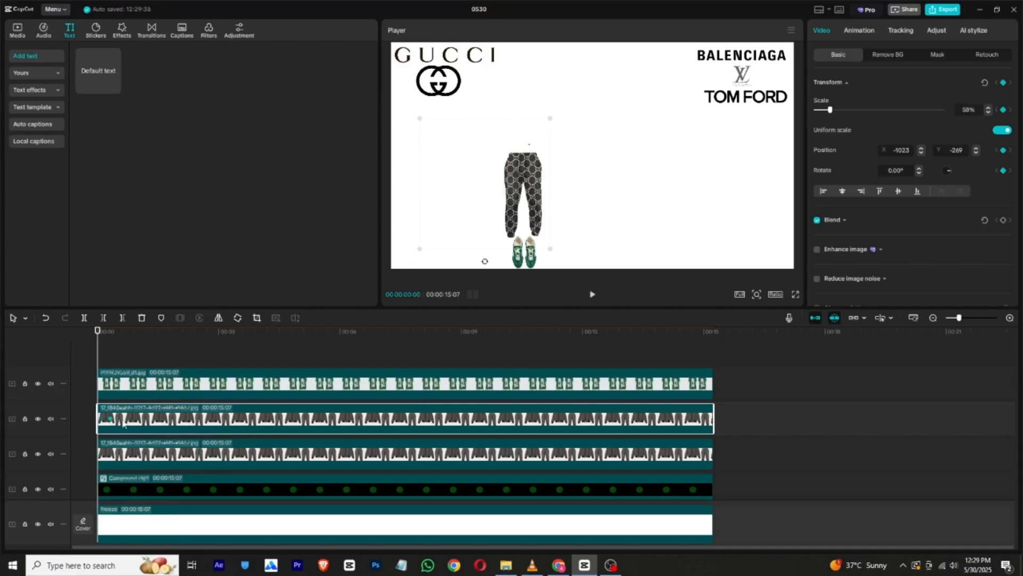
drag(550, 118, 531, 152)
click(538, 208)
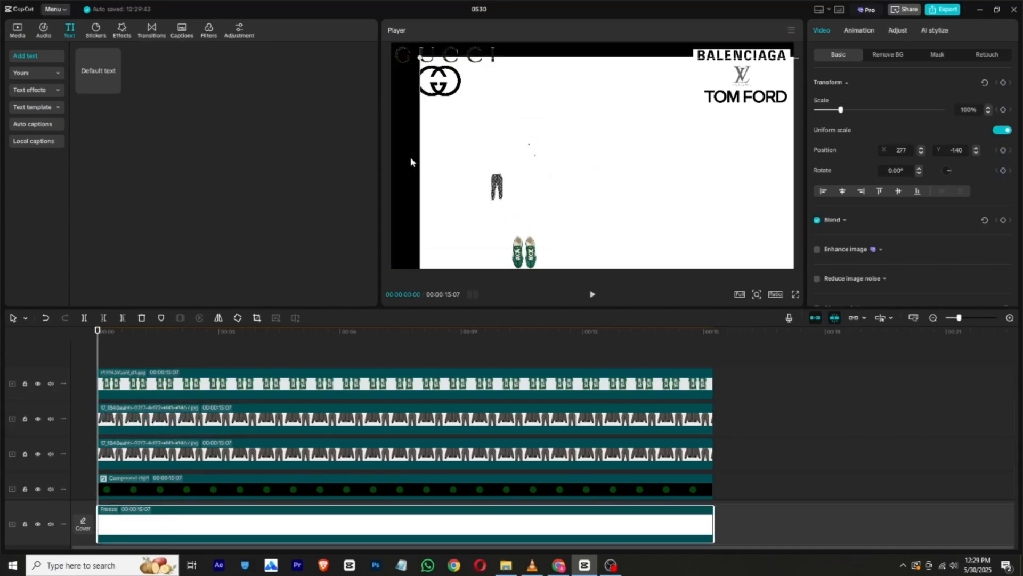
key(ctrl+z)
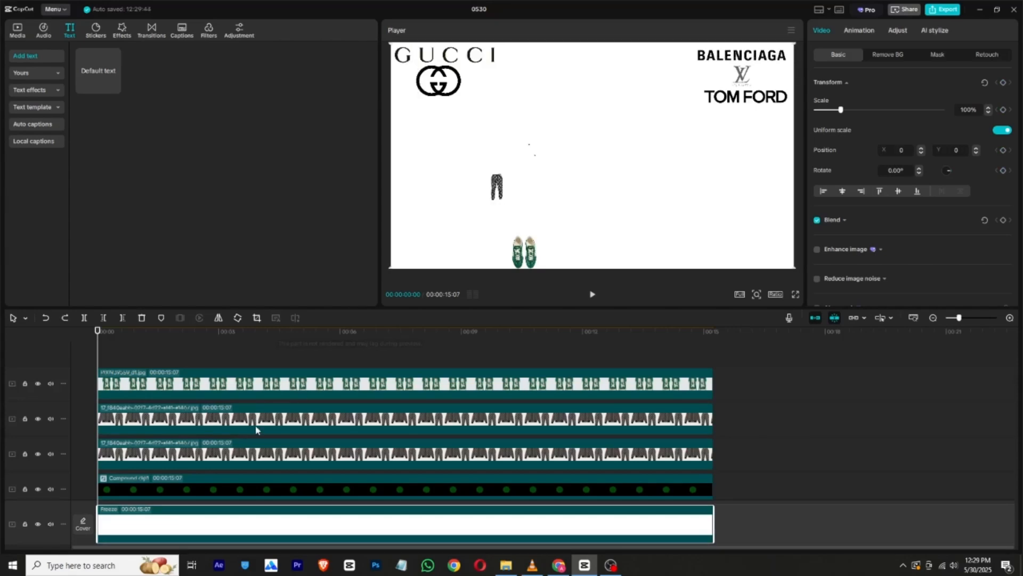
click(240, 434)
drag(496, 194, 521, 189)
click(592, 294)
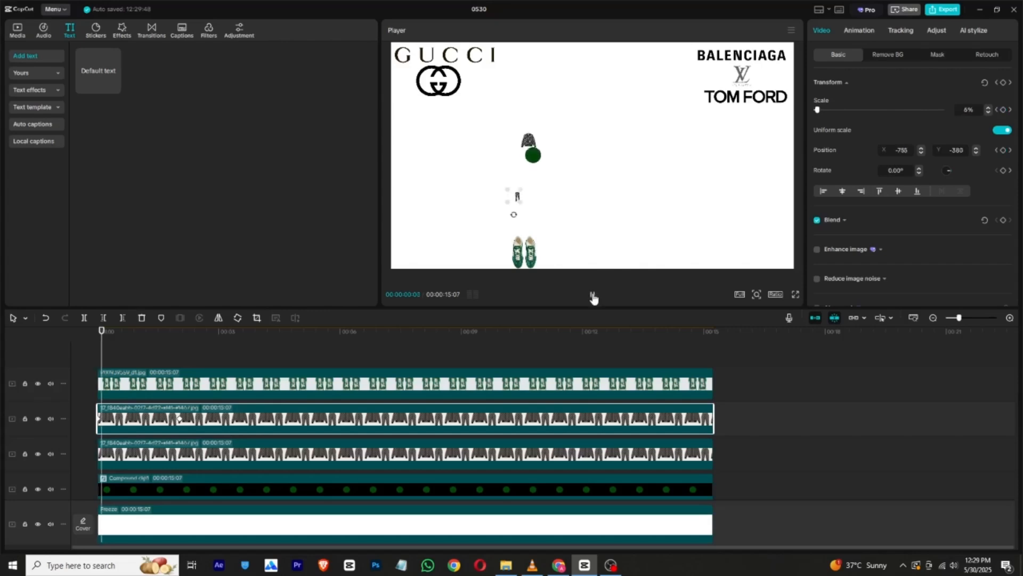
click(593, 296)
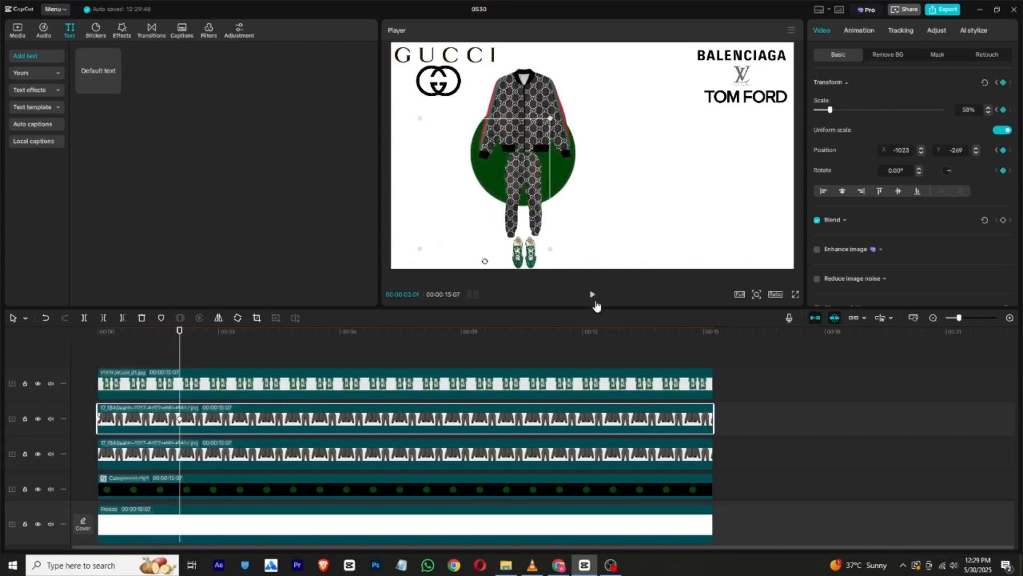
click(592, 294)
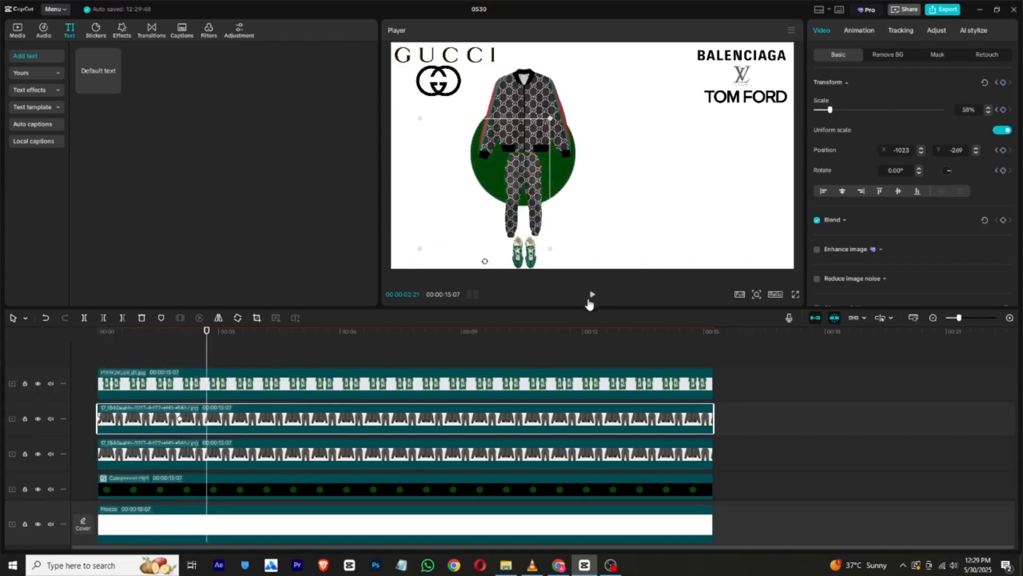
Step: Apply the Cubic Out curve to the trousers' keyframe at 00:00:02:01 and reposition them there to X -1011, Y -263
mouse_move(166, 345)
mouse_down()
mouse_move(115, 339)
mouse_move(175, 362)
mouse_up()
right_click(178, 419)
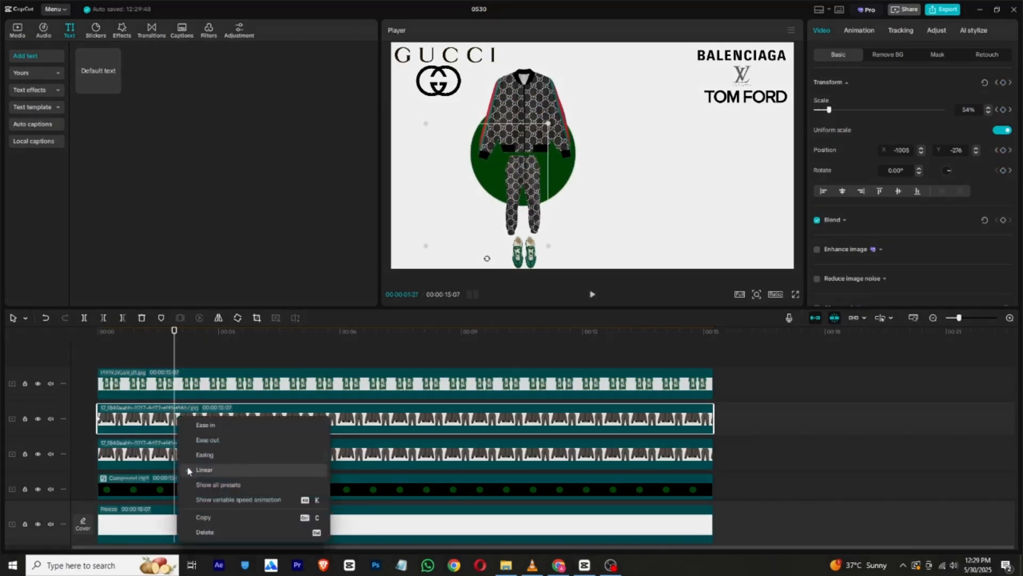
click(199, 480)
click(262, 465)
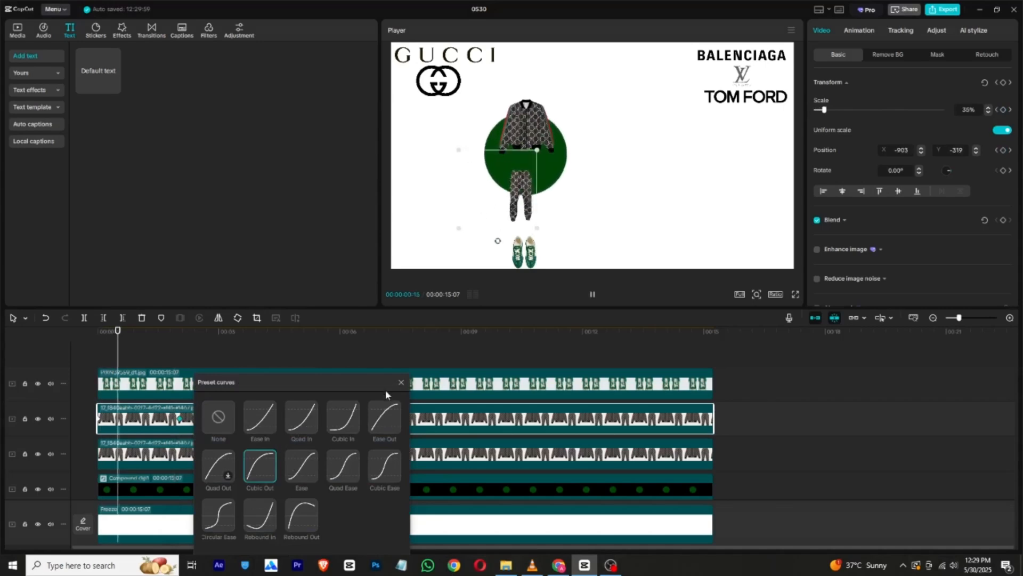
click(406, 385)
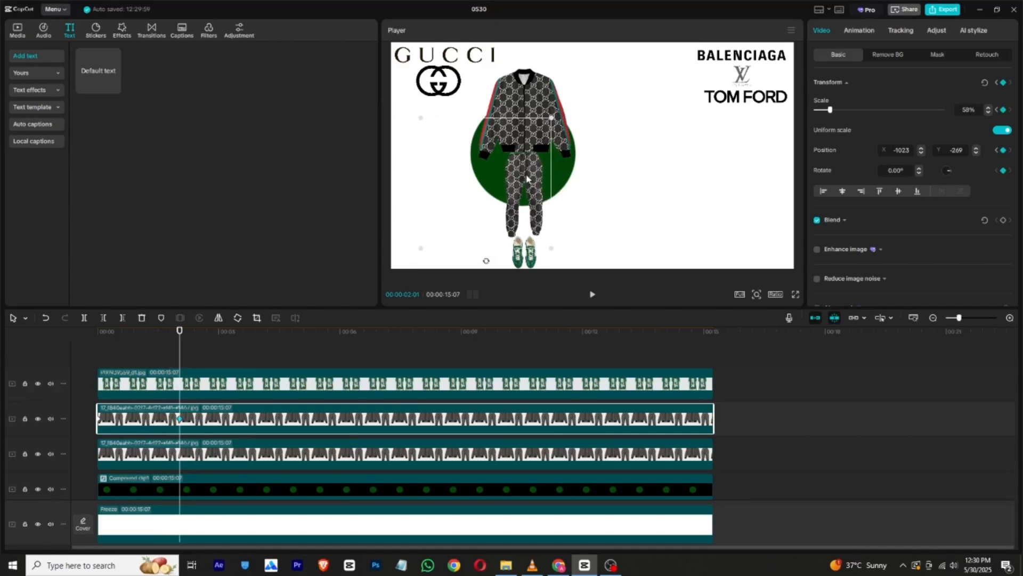
drag(526, 177, 528, 181)
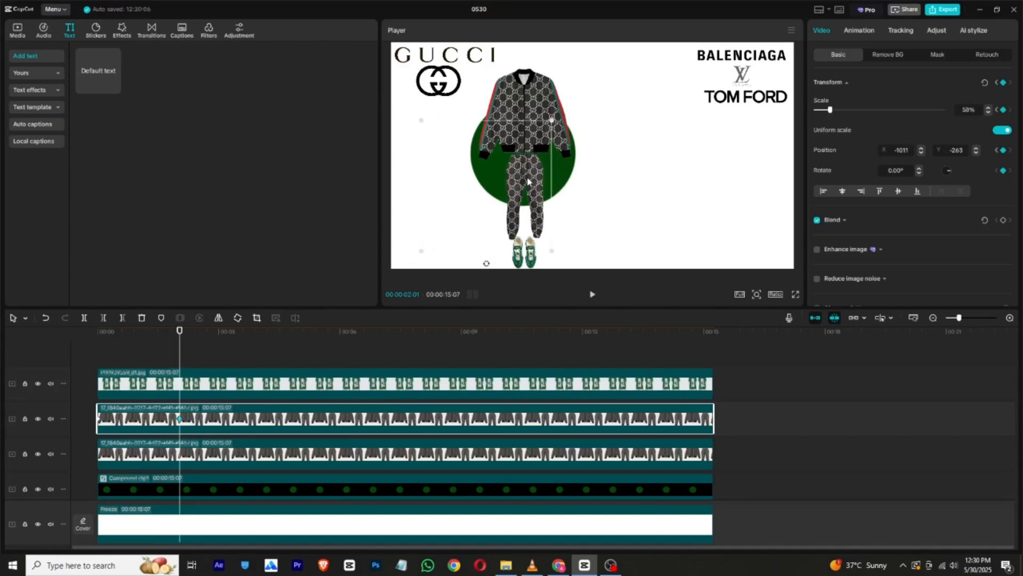
Step: At the timeline start, place the shoes below the frame so they slide up into view, and preview the motion
click(115, 376)
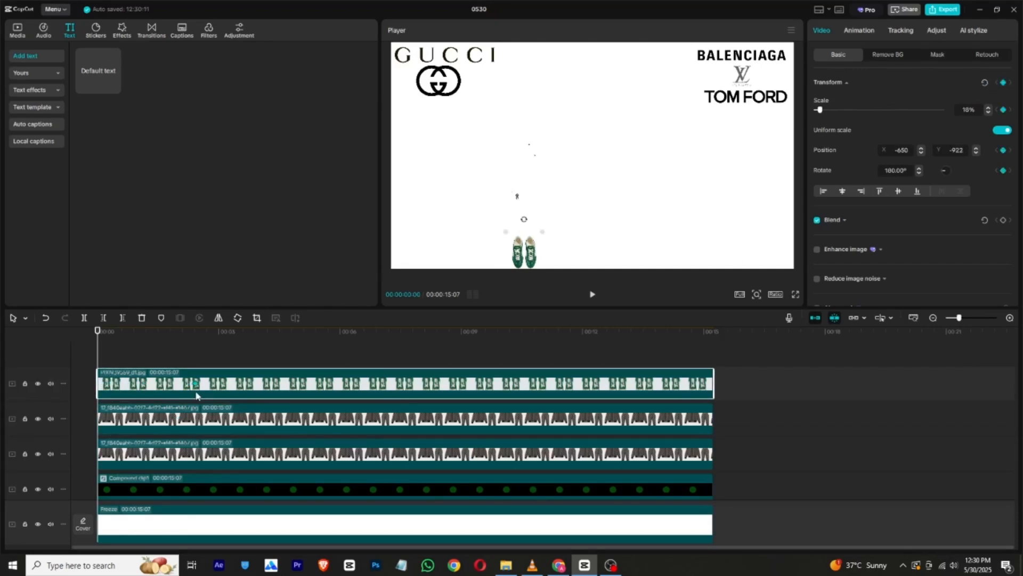
drag(196, 393, 196, 393)
click(592, 295)
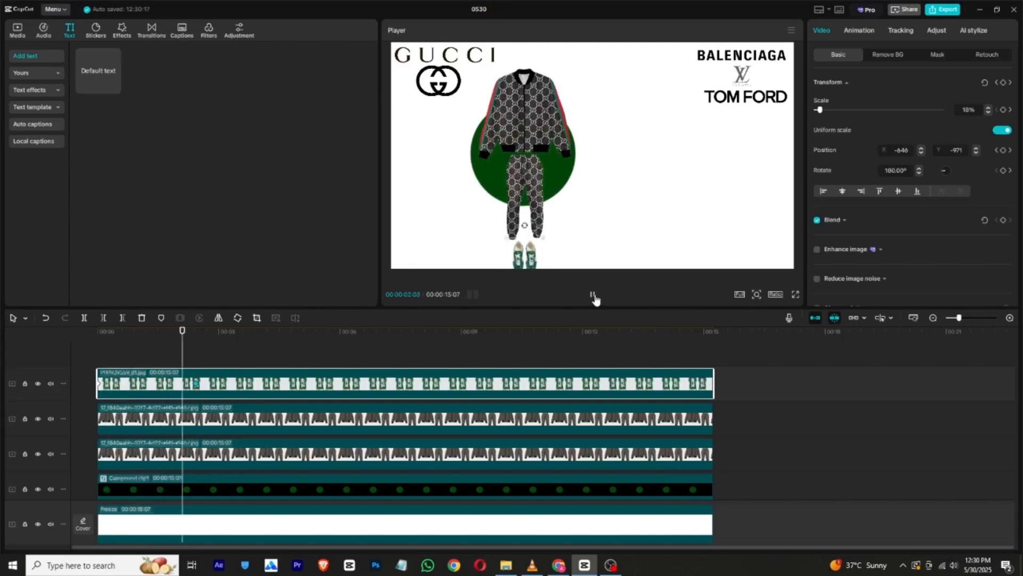
click(593, 296)
Step: Apply the Cubic Out preset curve to the shoes clip's second keyframe
right_click(194, 388)
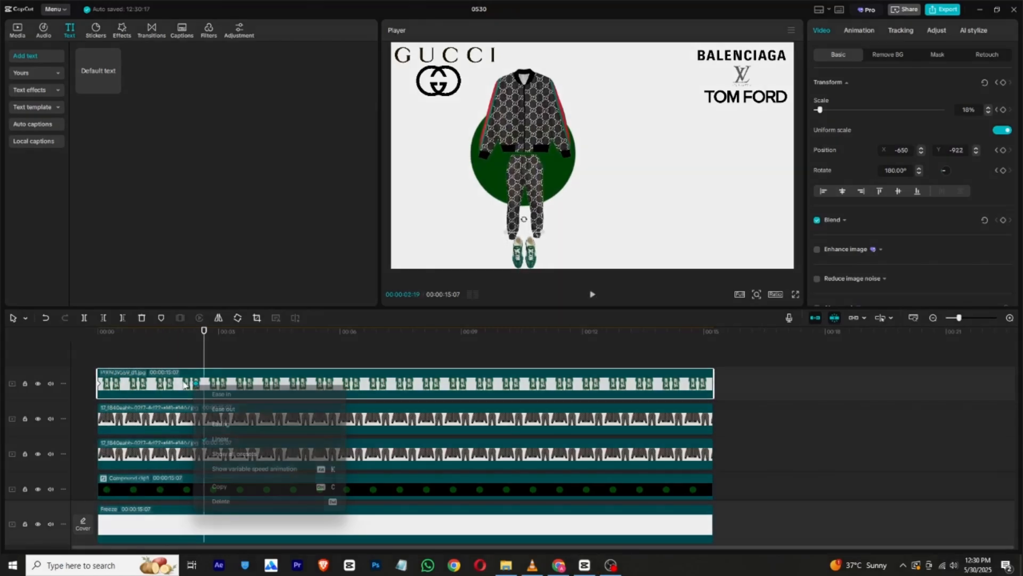
click(282, 448)
click(311, 454)
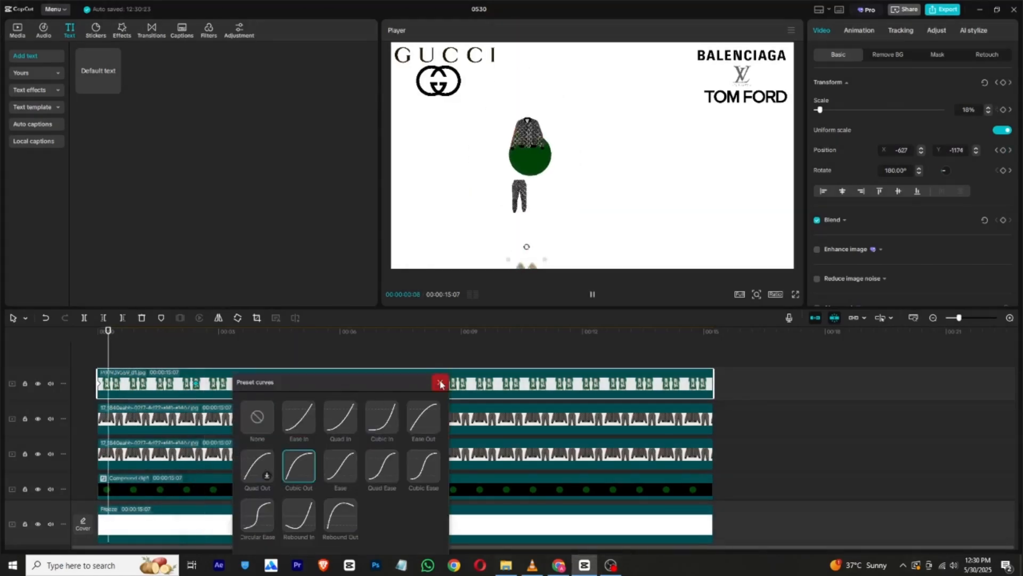
click(440, 382)
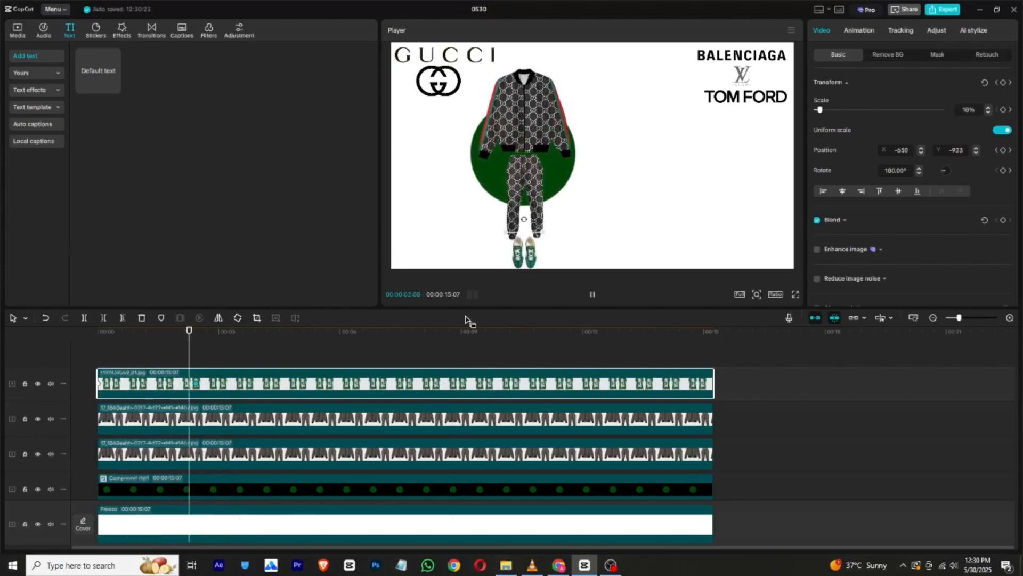
Step: Copy the green circle's compound clip, paste it at the timeline start, and place the copy on a new track above the shoes
click(173, 352)
drag(103, 333, 68, 329)
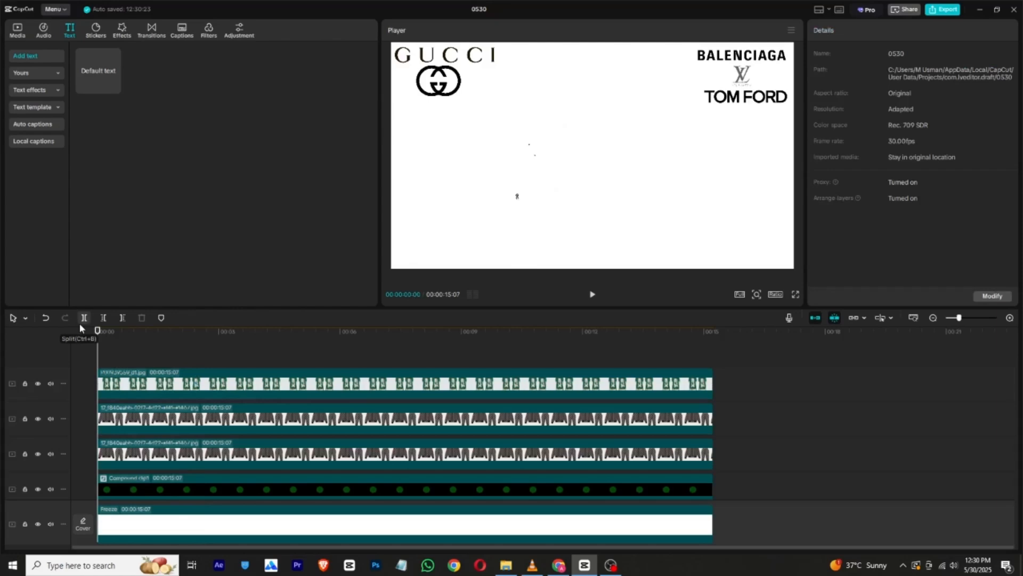
scroll(133, 395, down, 2)
click(133, 433)
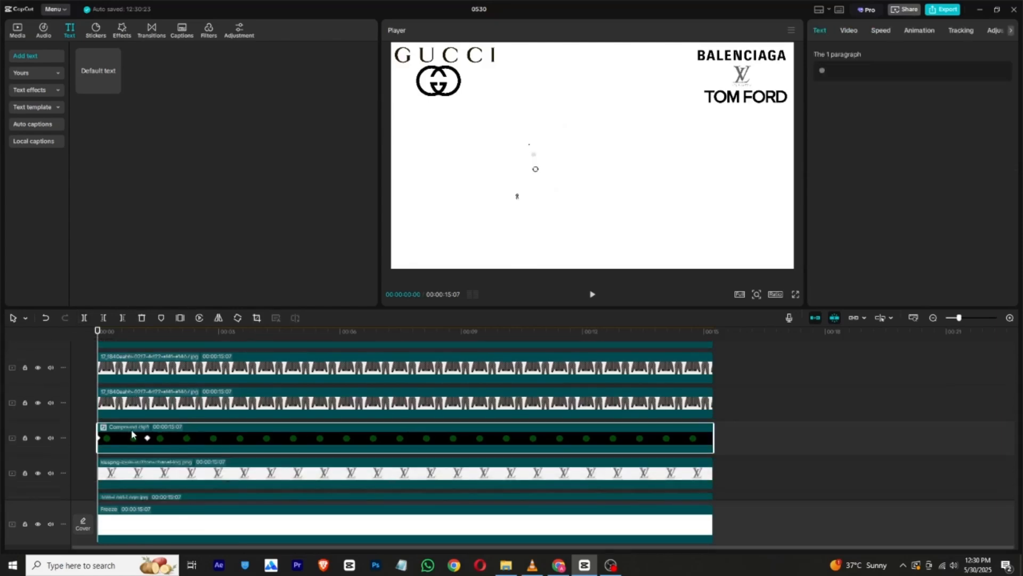
right_click(133, 433)
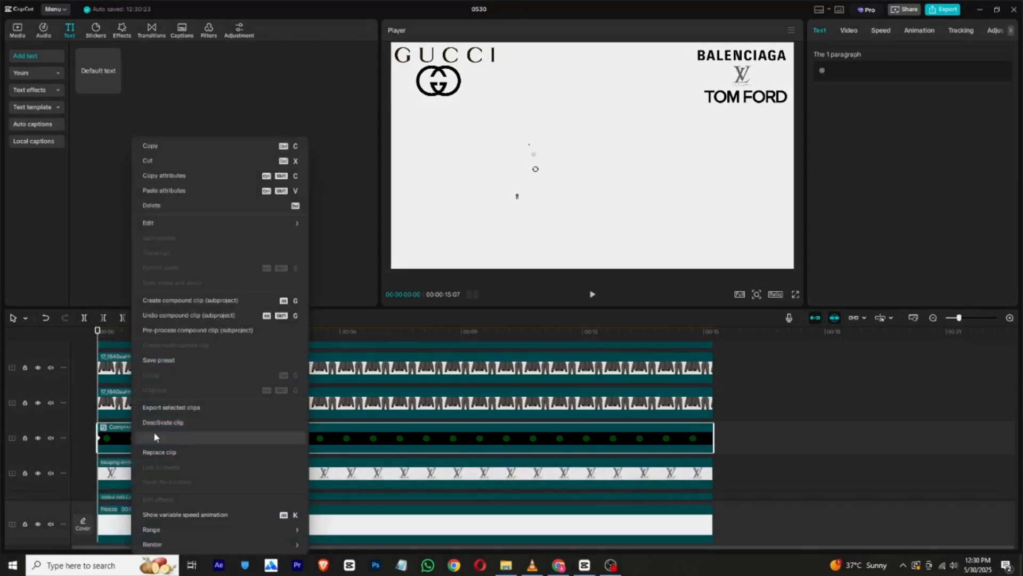
click(176, 145)
scroll(224, 351, up, 2)
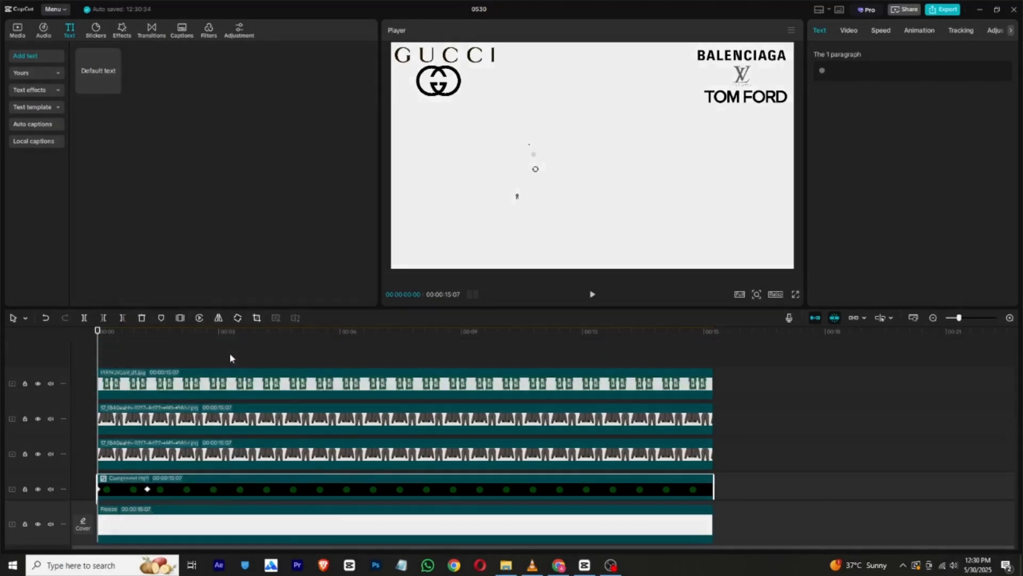
key(ctrl+v)
drag(173, 471, 170, 354)
Step: Try to shift the shoes clip to start at 00:00:02:05 and move the copied green circle to the empty side of the outfit
scroll(225, 441, down, 2)
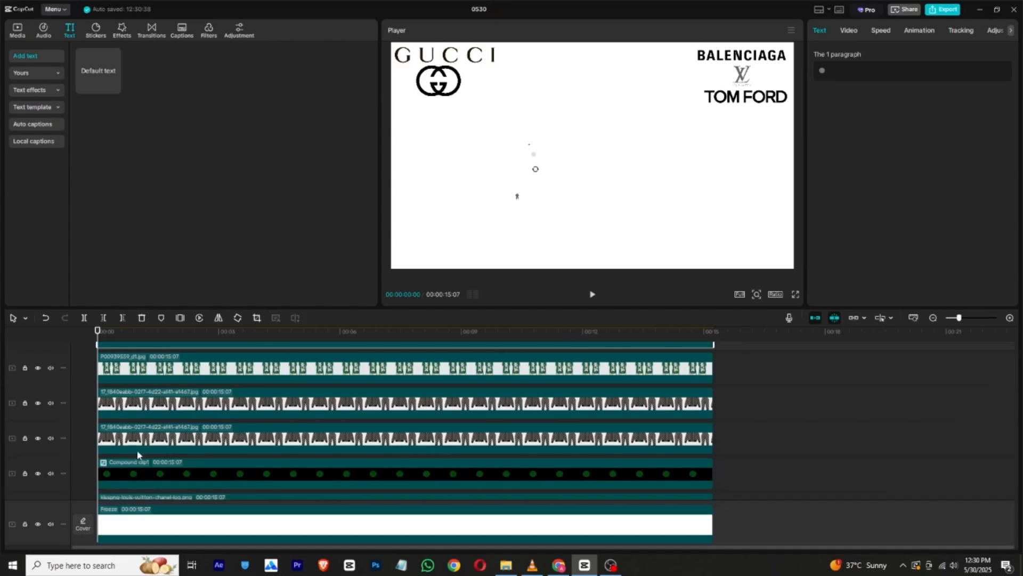
scroll(160, 461, down, 2)
click(216, 468)
click(223, 425)
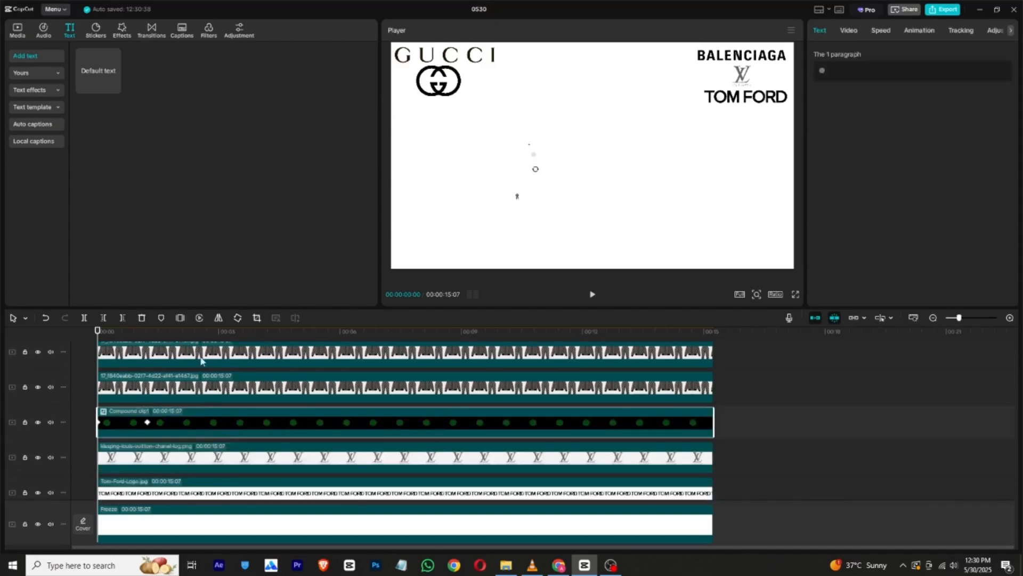
scroll(201, 358, up, 2)
click(216, 392)
mouse_move(176, 334)
mouse_down()
mouse_move(194, 334)
mouse_move(185, 336)
mouse_up()
click(257, 366)
drag(256, 366, 332, 365)
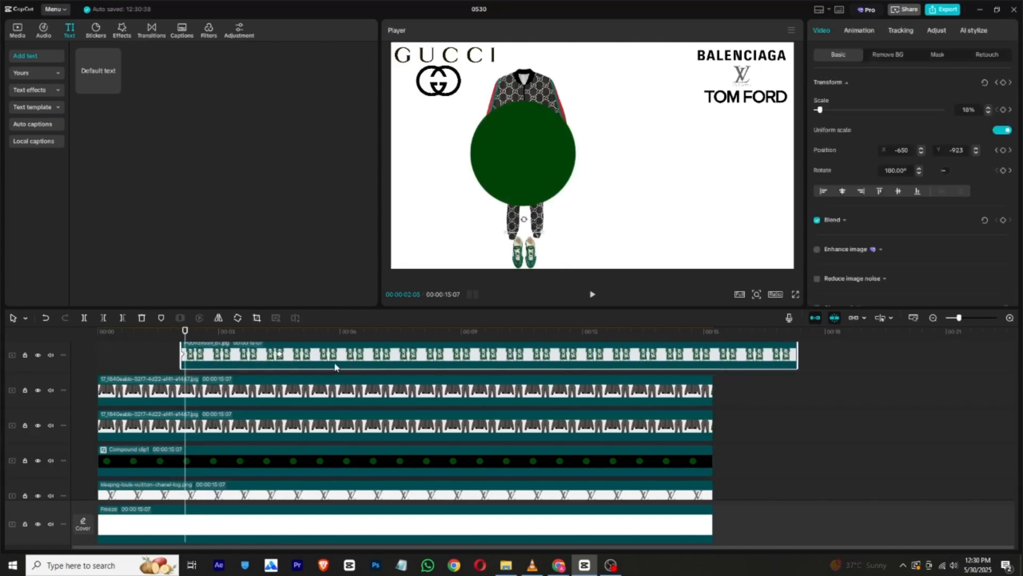
drag(523, 173, 656, 177)
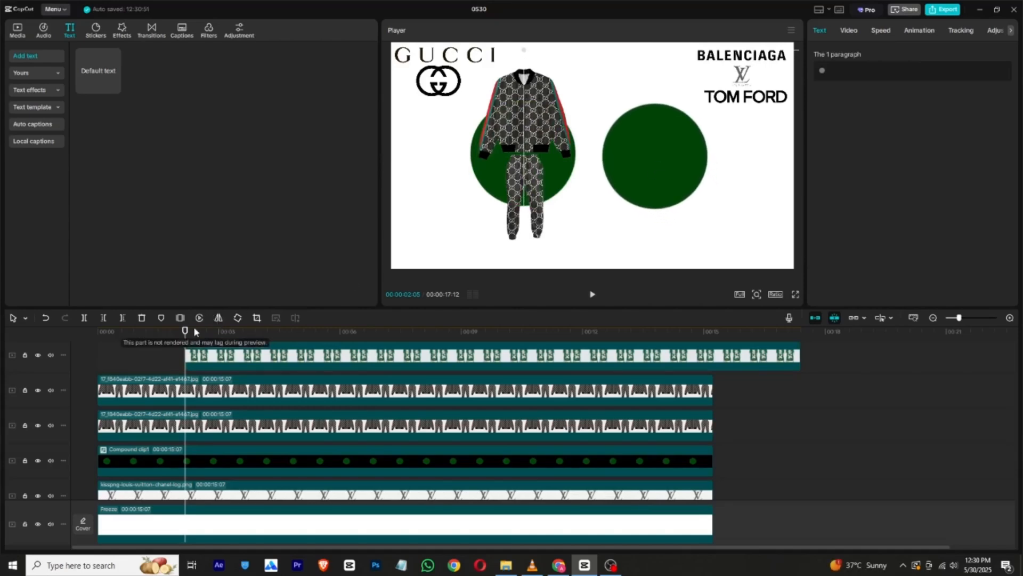
Step: Try removing the shoes clip's second keyframe and scaling the shoes to 123%, and undo back to the original clip timing
drag(188, 331, 211, 334)
click(229, 366)
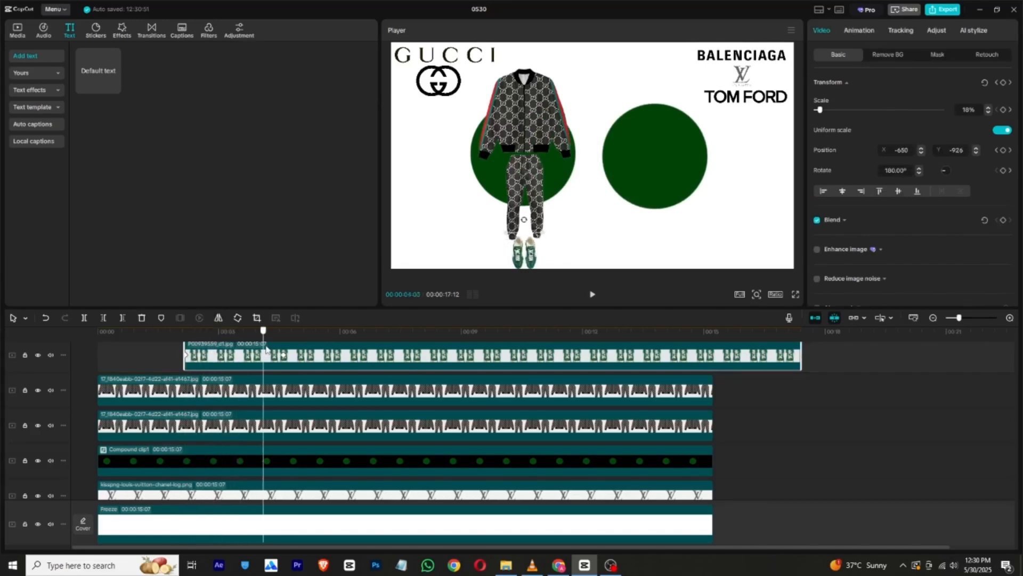
click(282, 352)
key(Delete)
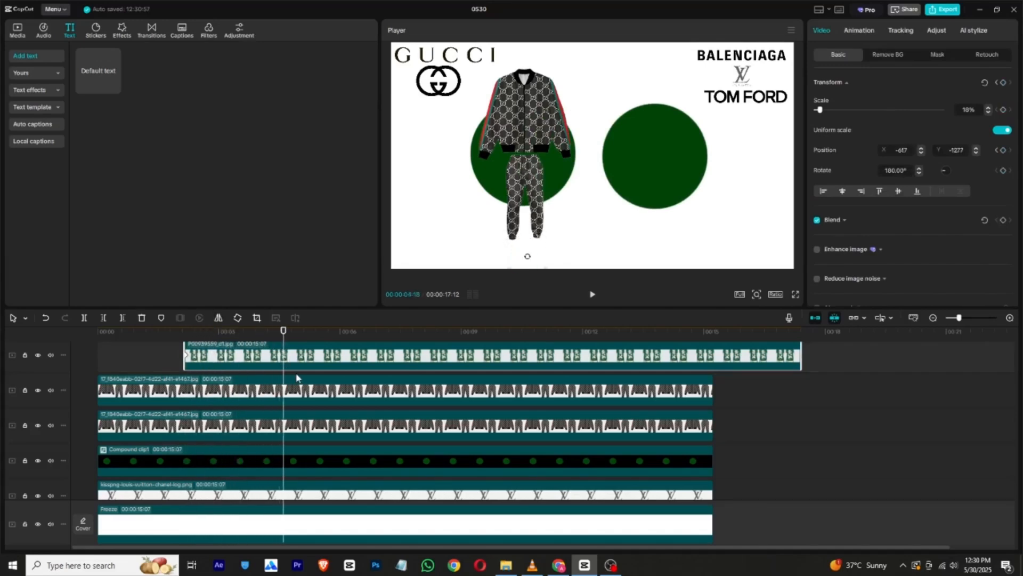
click(185, 357)
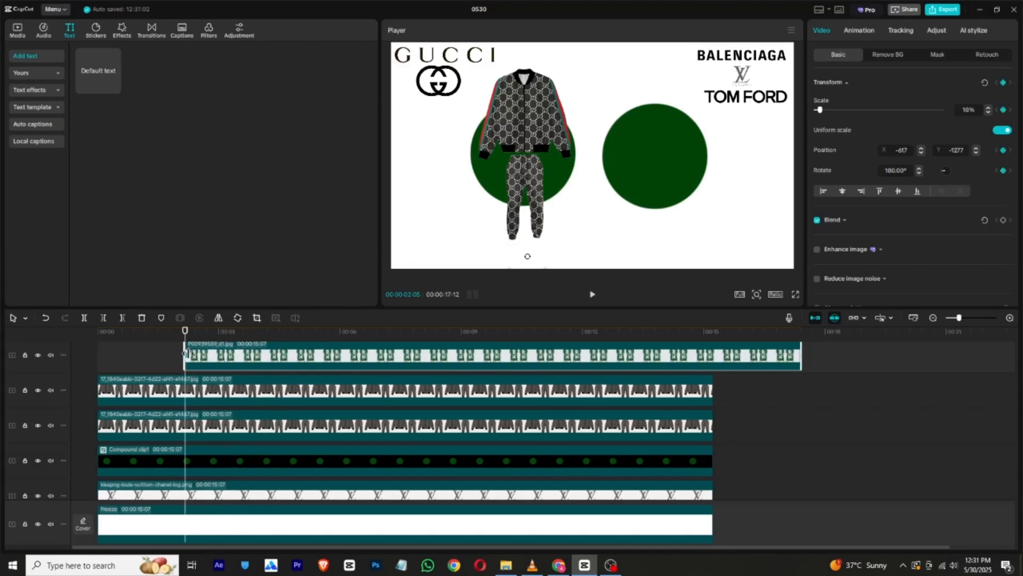
drag(241, 362, 288, 365)
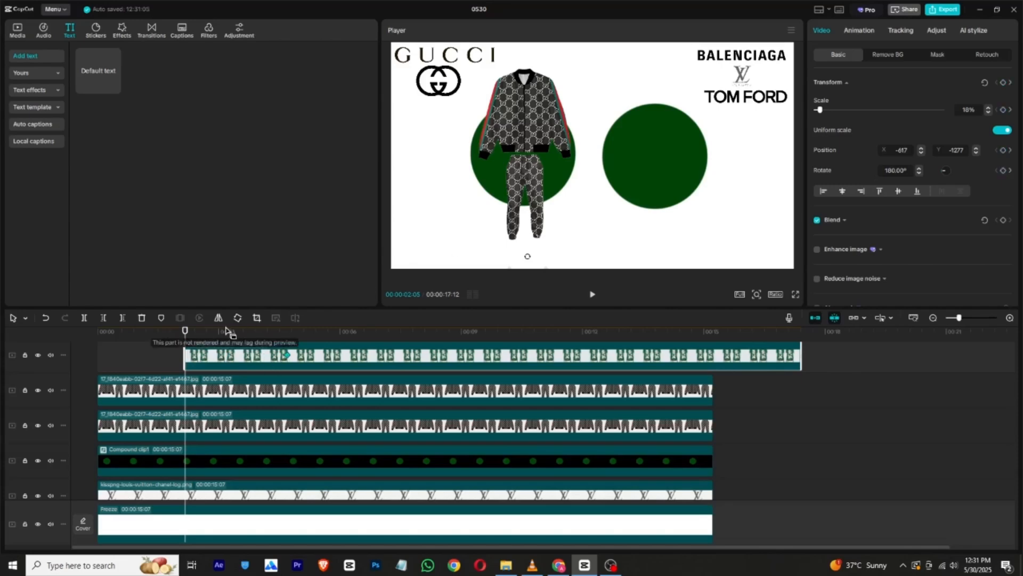
drag(820, 113, 847, 114)
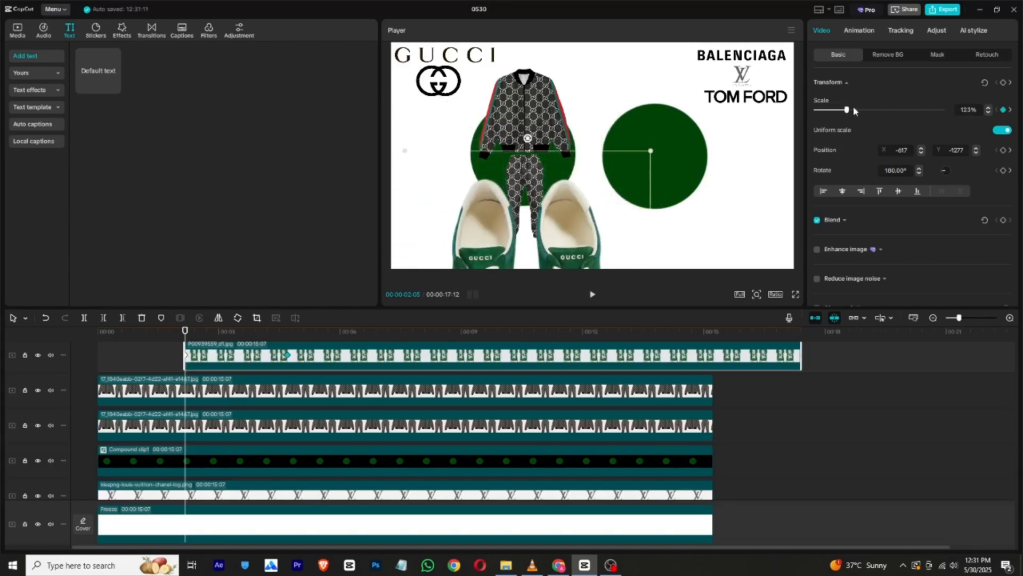
key(ctrl+z)
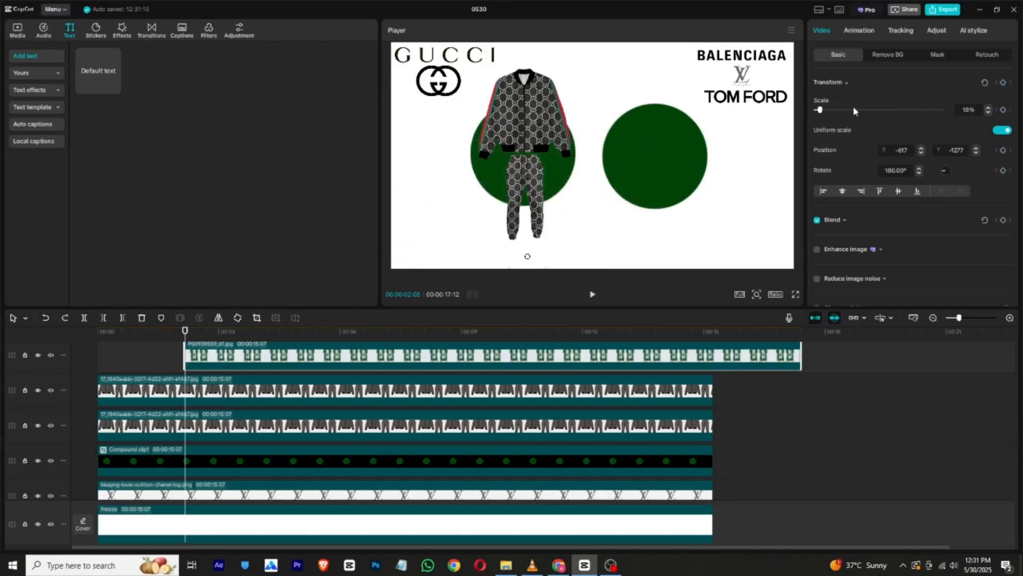
key(ctrl+z)
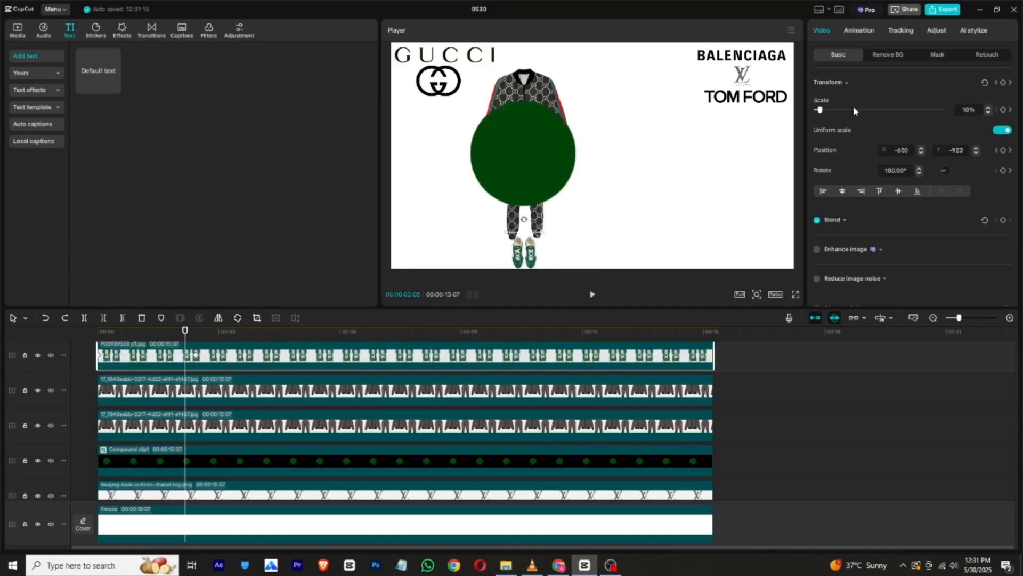
Step: Shift the copied green circle's compound clip along its track so that it starts at 00:00:02:11
scroll(597, 389, up, 2)
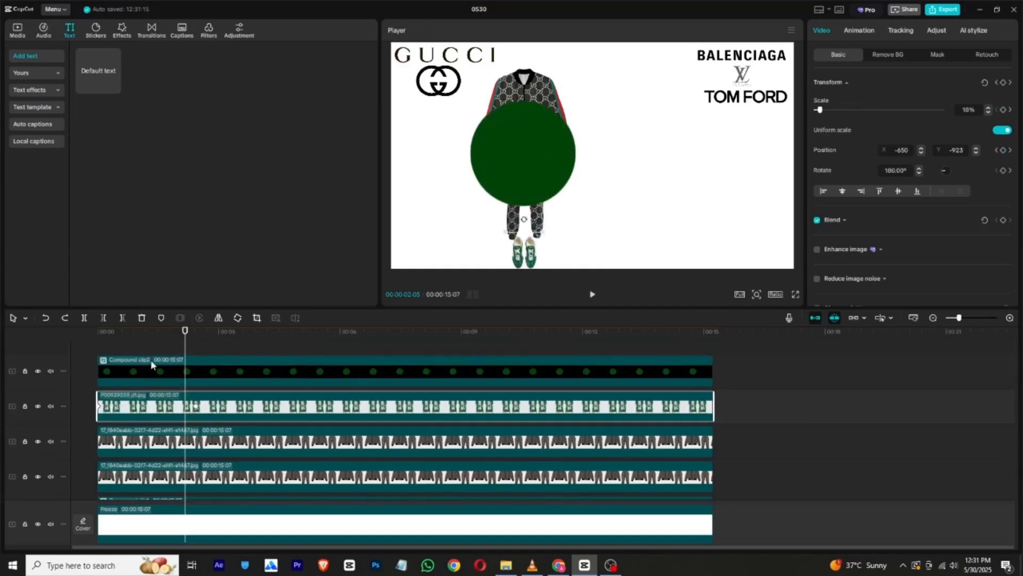
click(156, 372)
drag(180, 380, 259, 383)
drag(195, 338, 214, 336)
drag(536, 167, 657, 169)
mouse_move(216, 335)
mouse_down()
mouse_move(242, 334)
mouse_move(229, 334)
mouse_up()
key(ctrl+z)
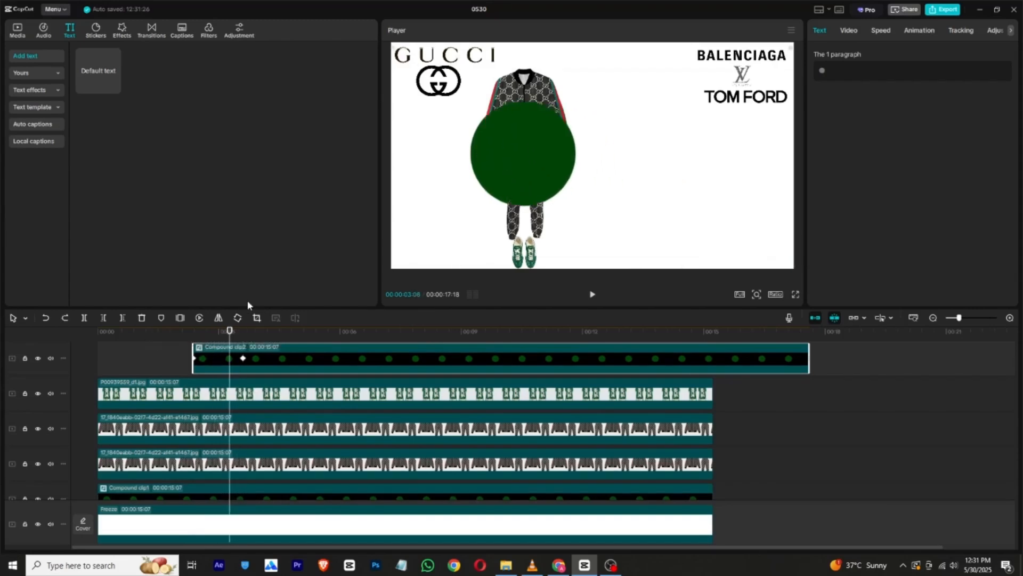
Step: Reposition the copied green circle at its second keyframe, 00:00:03:18, to X 1186, Y -107
drag(230, 334, 242, 334)
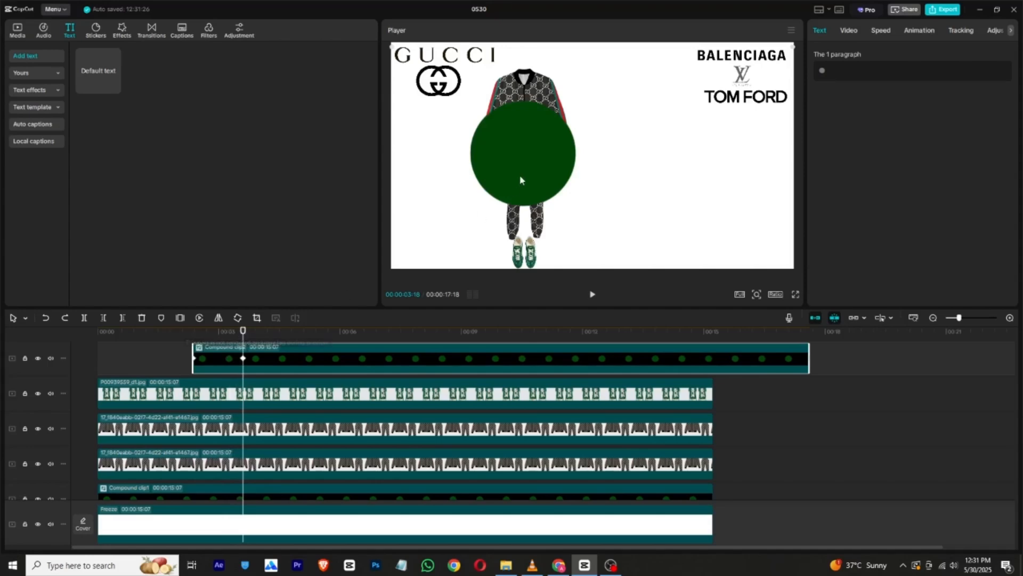
drag(520, 179, 645, 184)
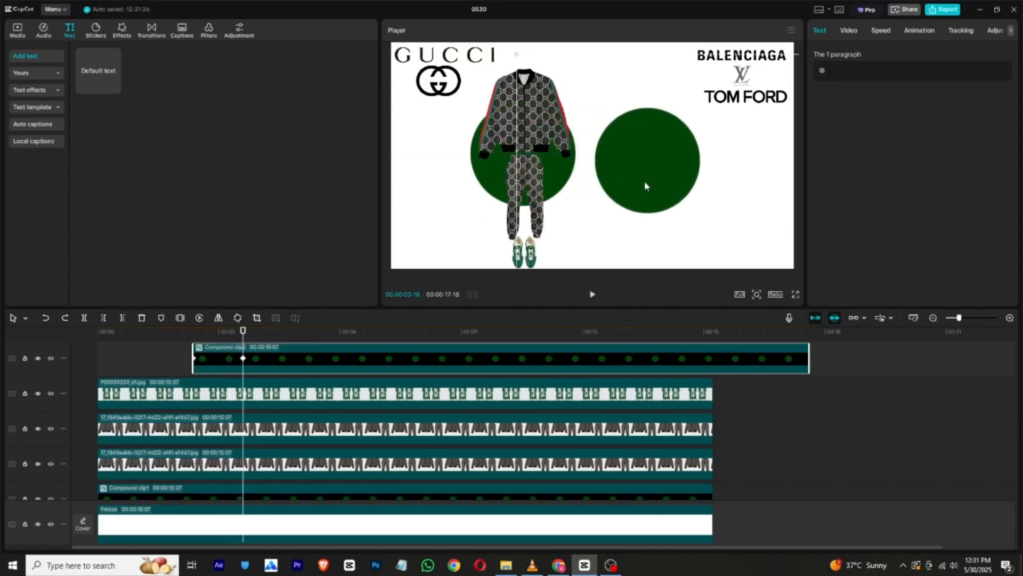
Step: Reposition the copied circle's starting point to about X 880, Y -61 so it grows beside the outfit, and preview the motion
drag(243, 334, 194, 342)
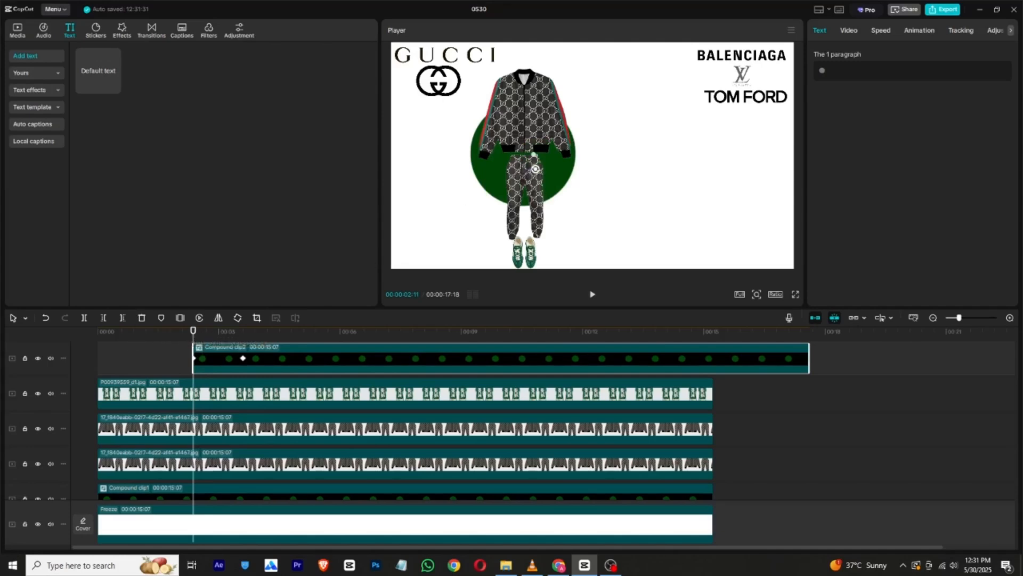
click(850, 31)
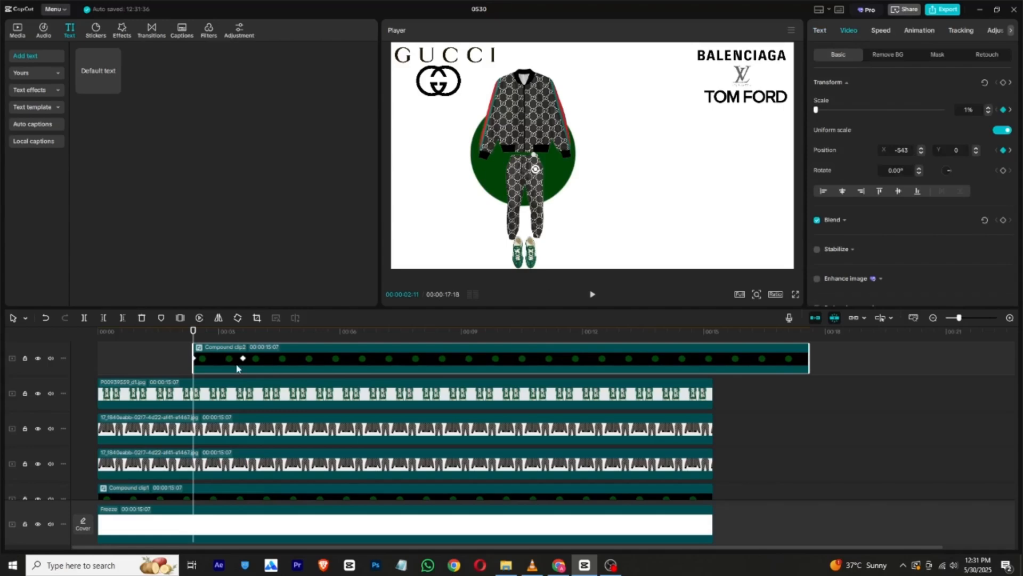
click(209, 333)
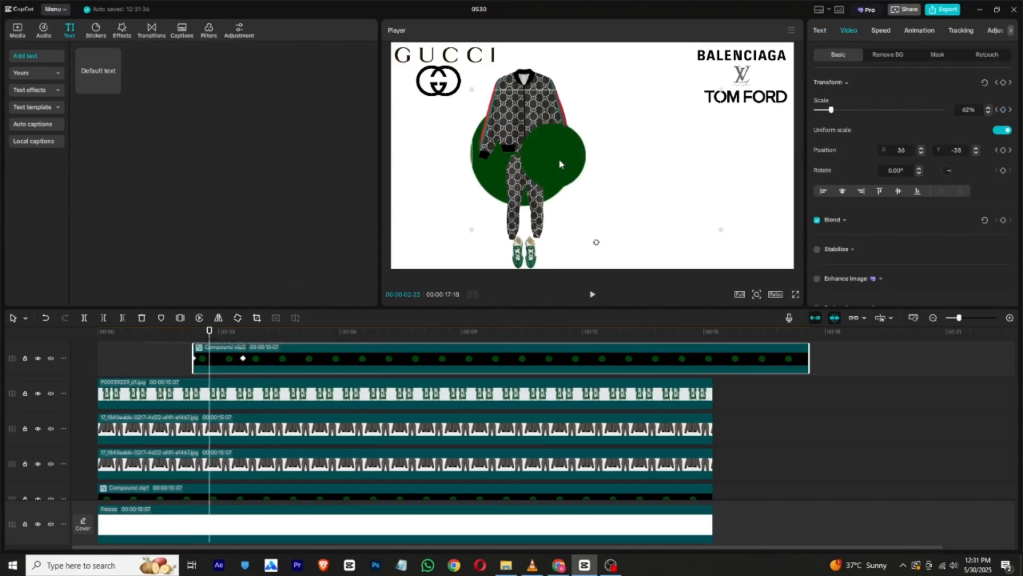
drag(559, 163, 648, 164)
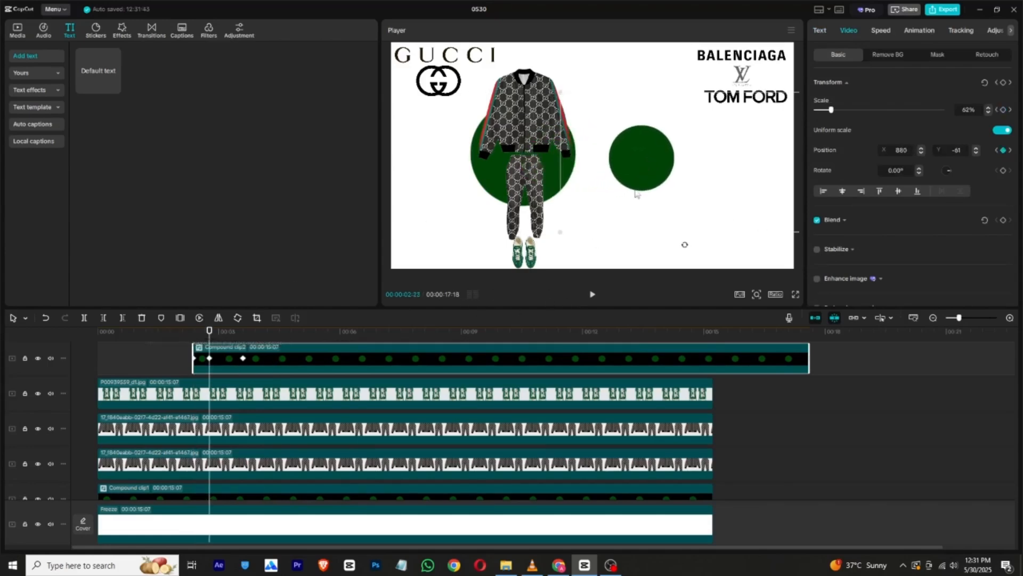
click(191, 333)
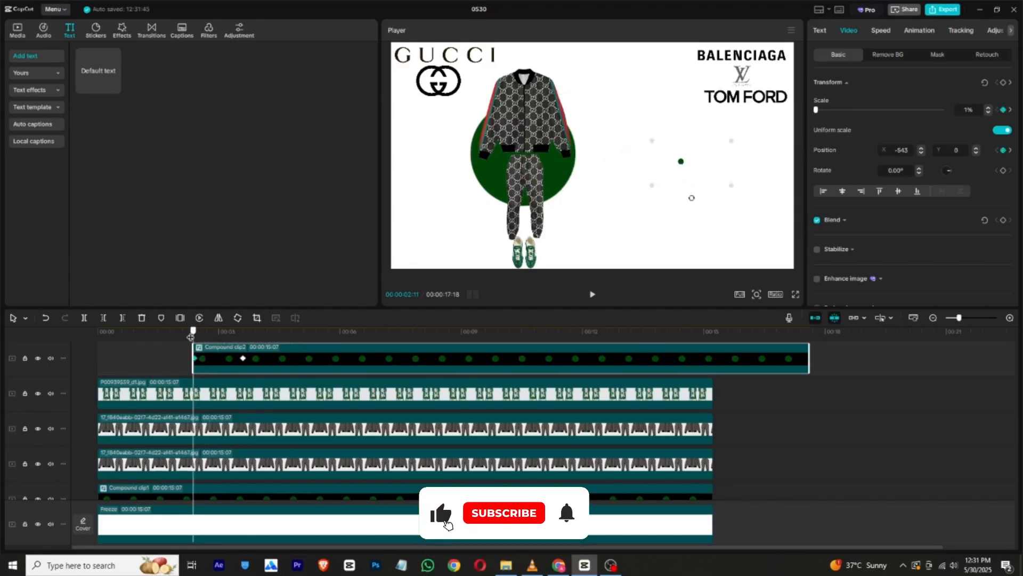
drag(190, 335, 98, 336)
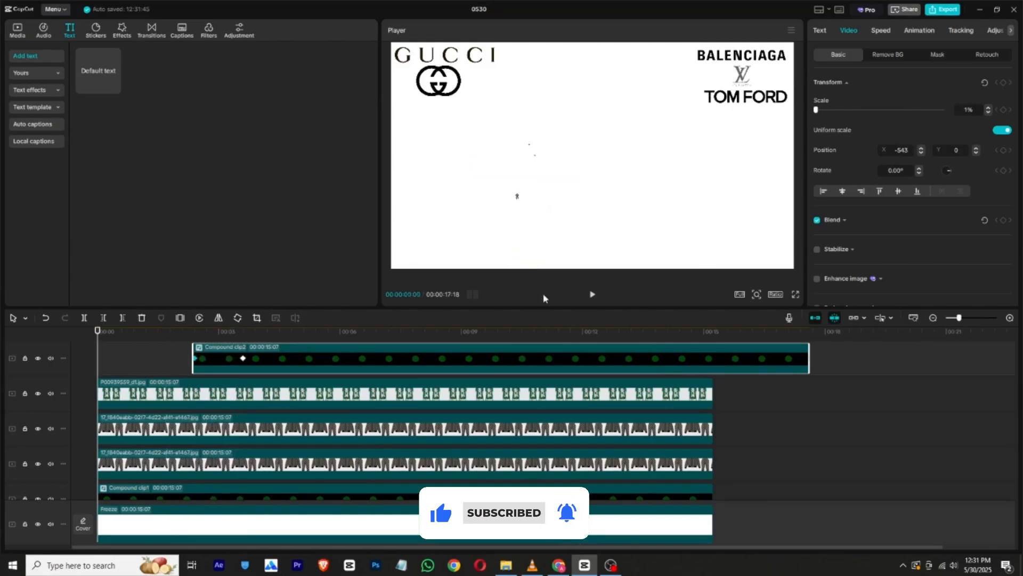
click(592, 294)
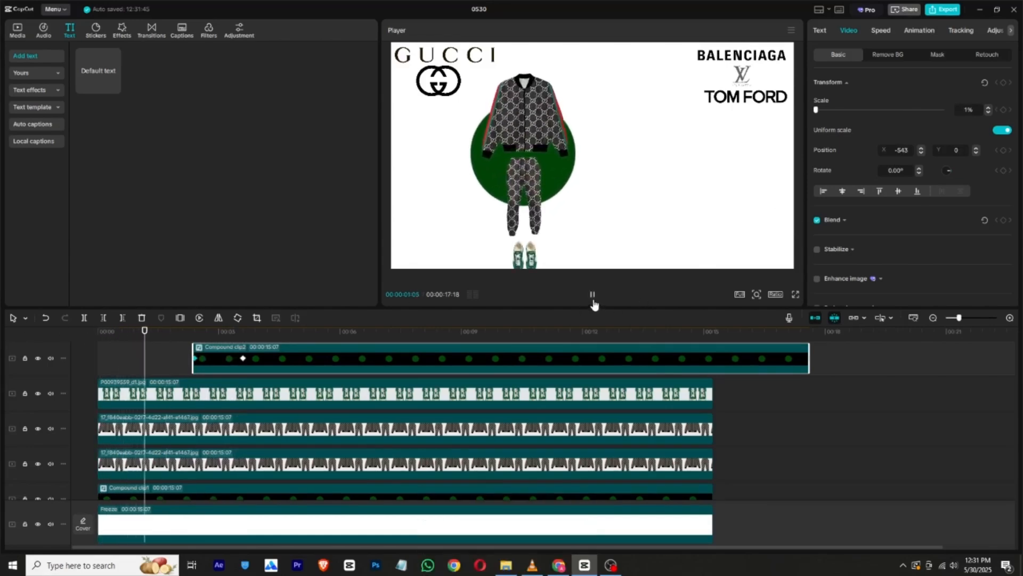
click(592, 297)
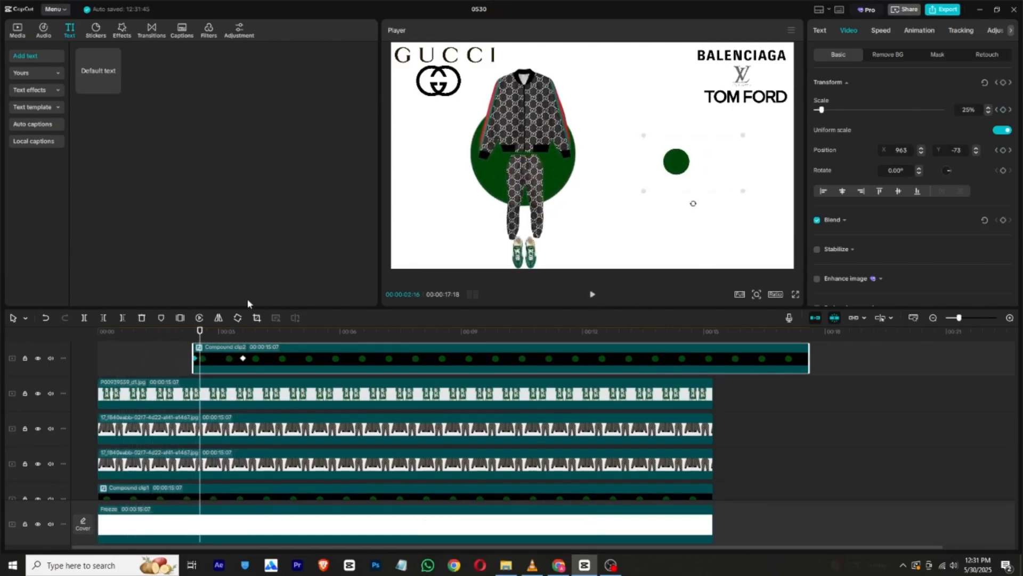
click(592, 295)
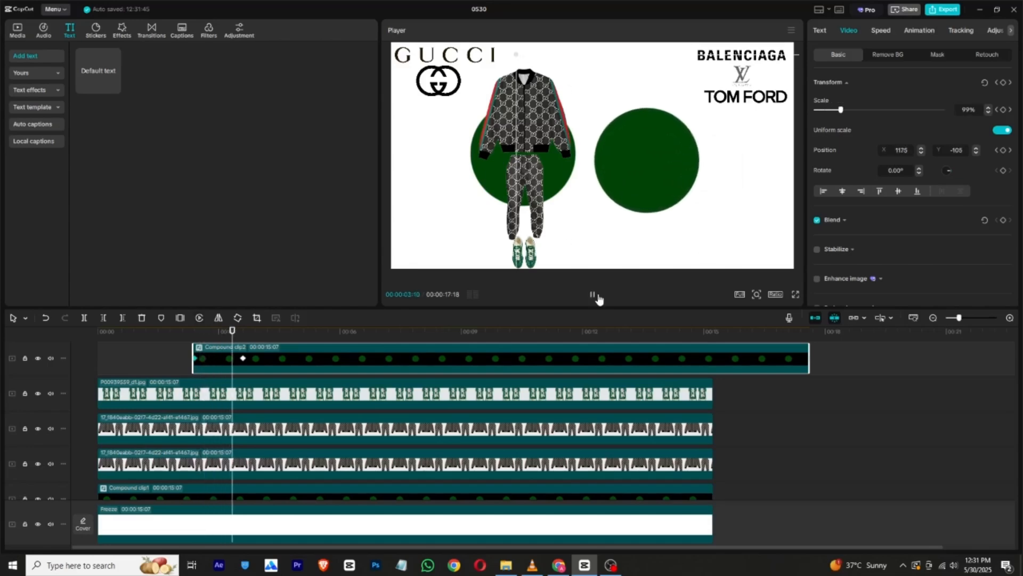
click(592, 296)
Step: Add the navy tracksuit image on a new track above the copied circle and apply automatic background removal
click(241, 339)
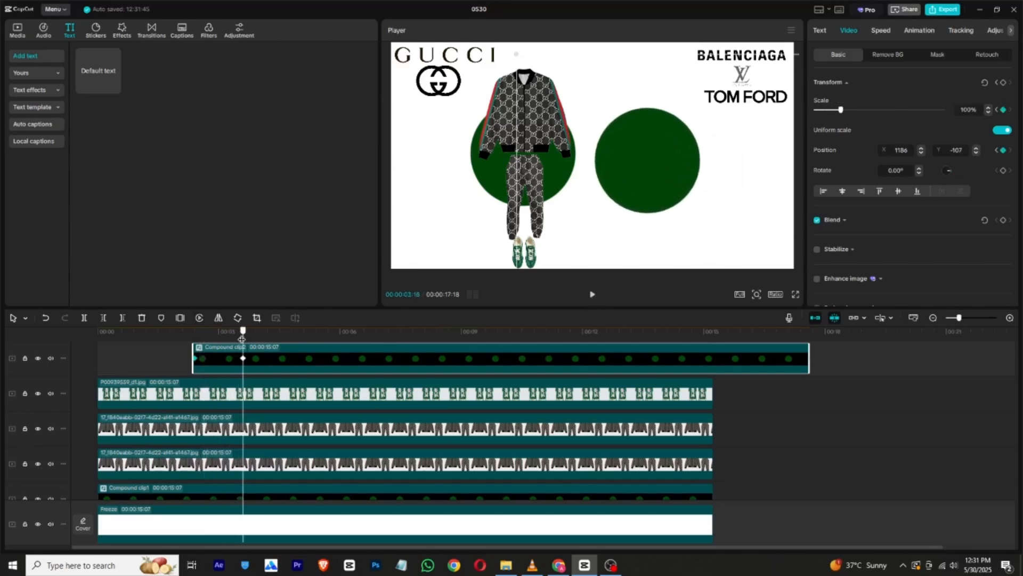
click(19, 33)
drag(246, 171, 237, 346)
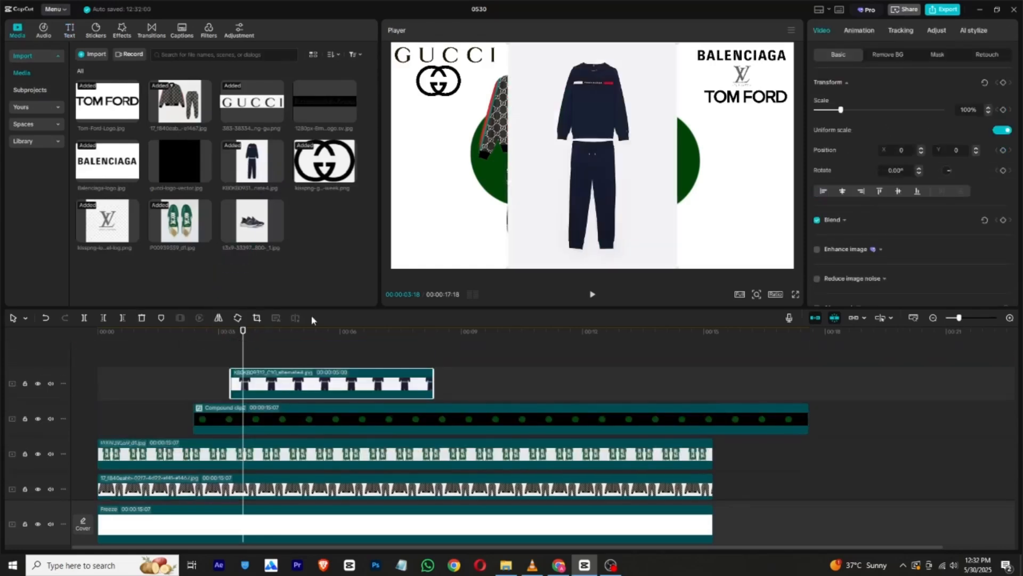
click(884, 54)
click(817, 82)
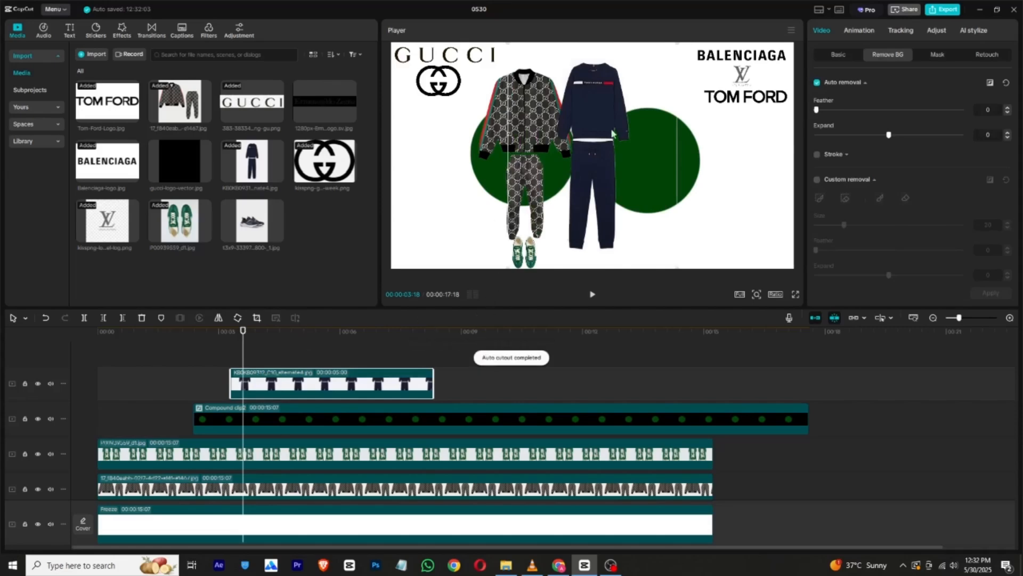
Step: Apply a Split mask to the navy tracksuit at X 15, Y 62 so that only the sweatshirt shows
click(932, 55)
click(954, 129)
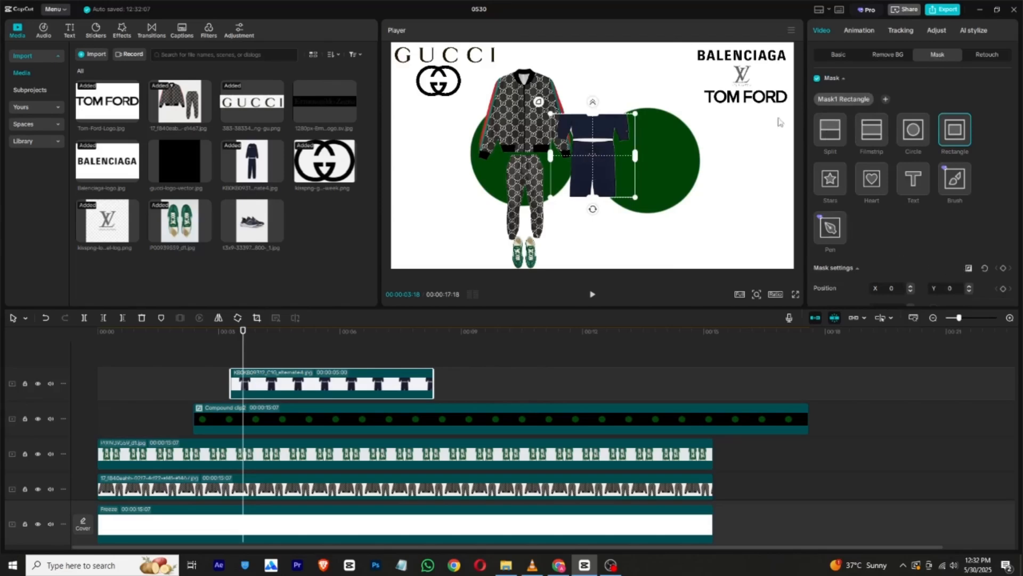
click(829, 142)
drag(650, 156, 654, 136)
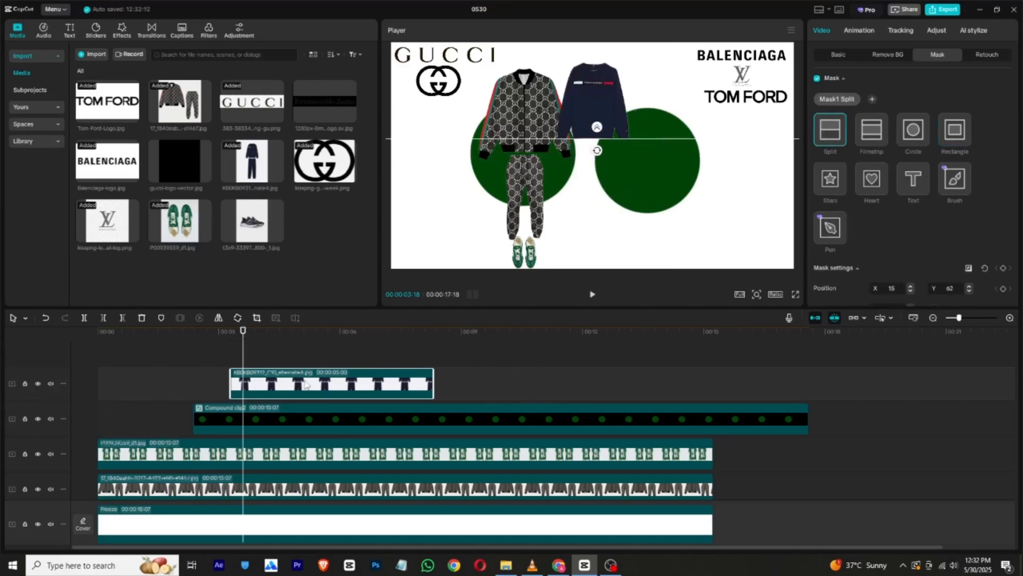
Step: Duplicate the masked sweatshirt clip on a track above, invert its mask to show the trousers, and align both clips' starts
right_click(304, 383)
click(340, 174)
right_click(266, 349)
click(283, 351)
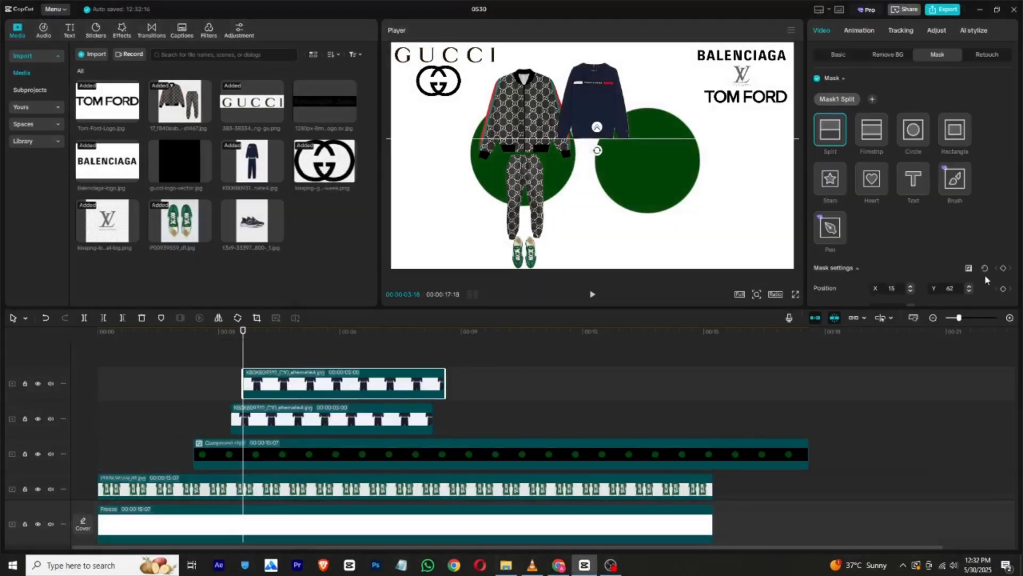
click(969, 268)
drag(260, 387, 247, 388)
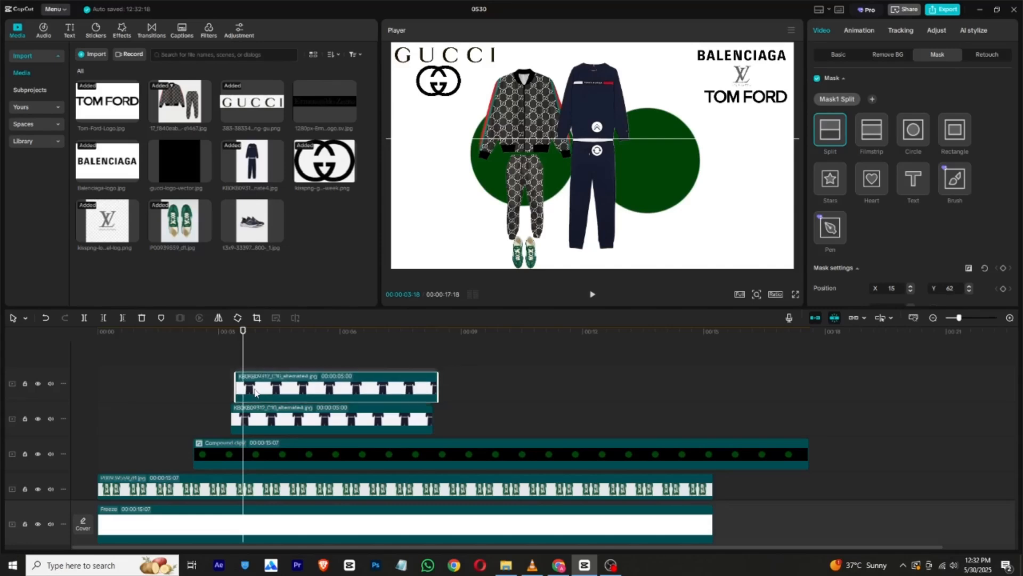
Step: Extend both navy tracksuit clips so that they end together with the green shoes clip
scroll(412, 415, down, 1)
click(412, 414)
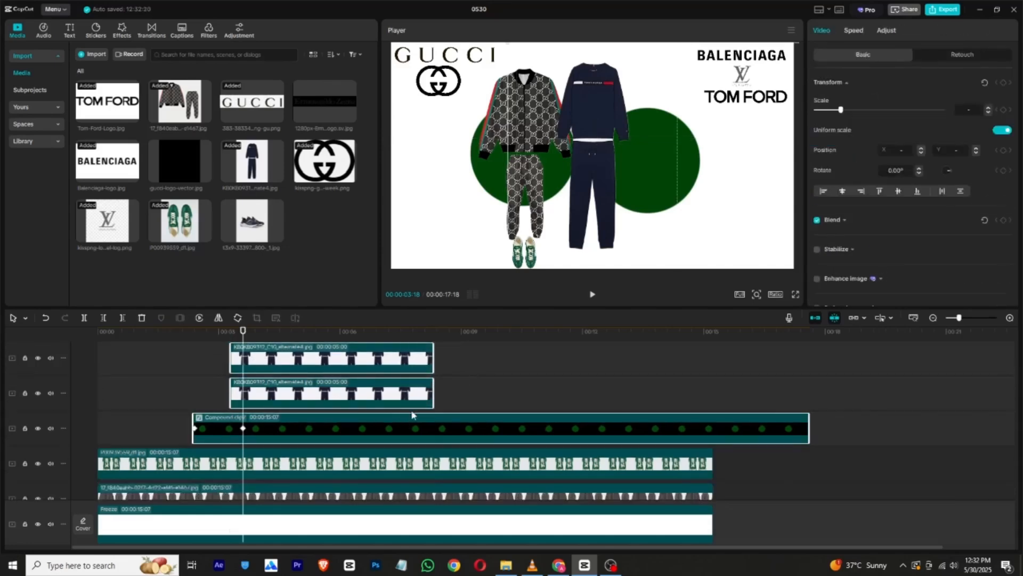
click(477, 378)
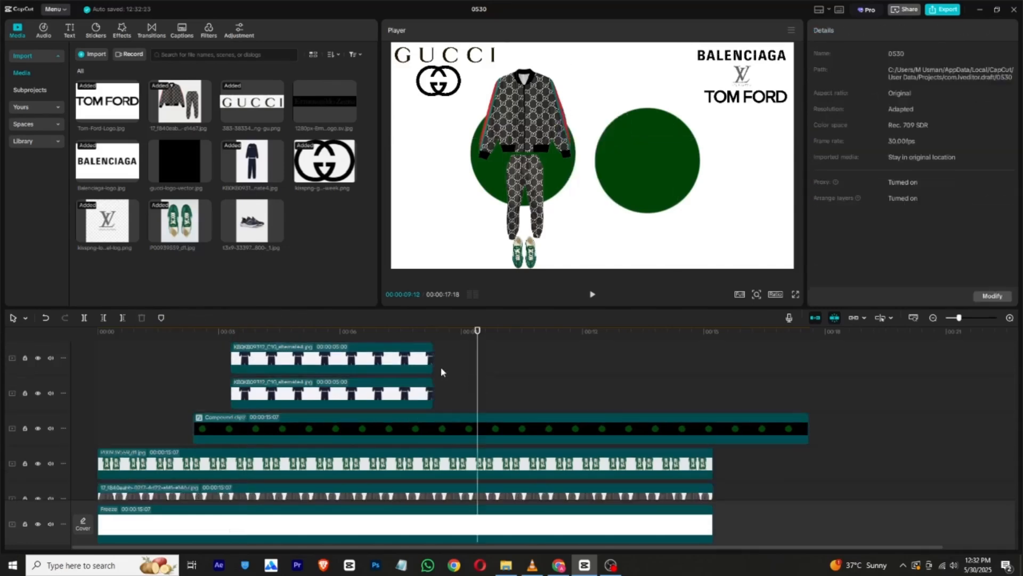
drag(433, 365, 712, 373)
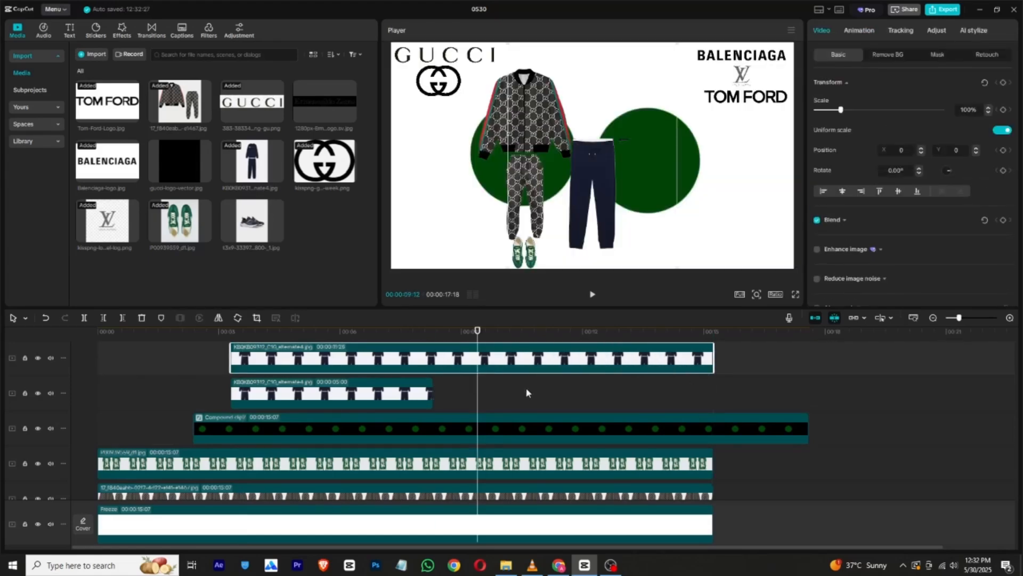
click(434, 398)
drag(434, 398, 710, 397)
scroll(414, 398, down, 3)
scroll(299, 398, up, 4)
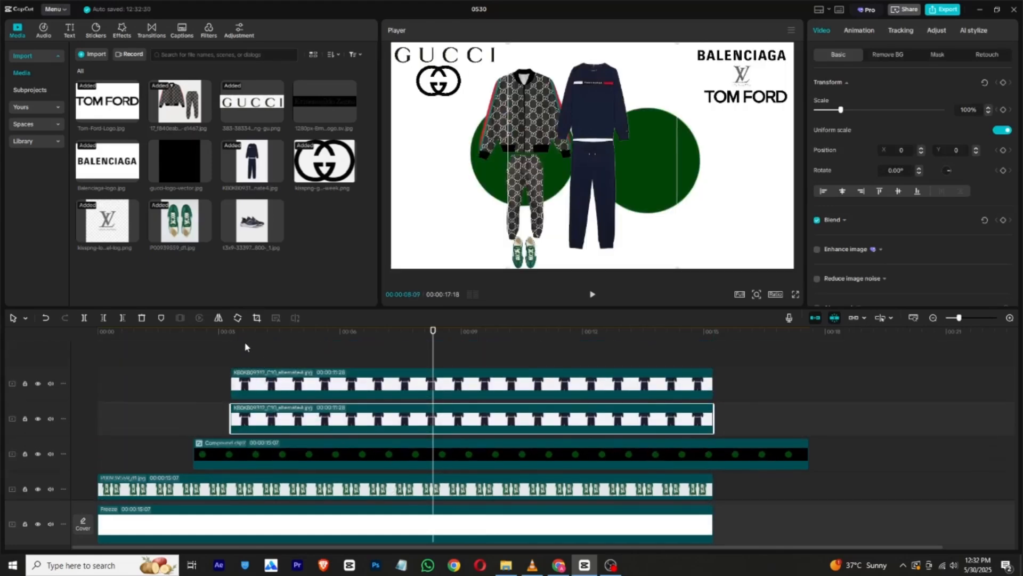
Step: Identify the navy sweatshirt clip and place the sweatshirt over the second green circle at X 513, Y -125, as its keyframed full-size position
mouse_move(245, 346)
mouse_down()
mouse_move(184, 347)
mouse_move(249, 343)
mouse_move(234, 354)
mouse_up()
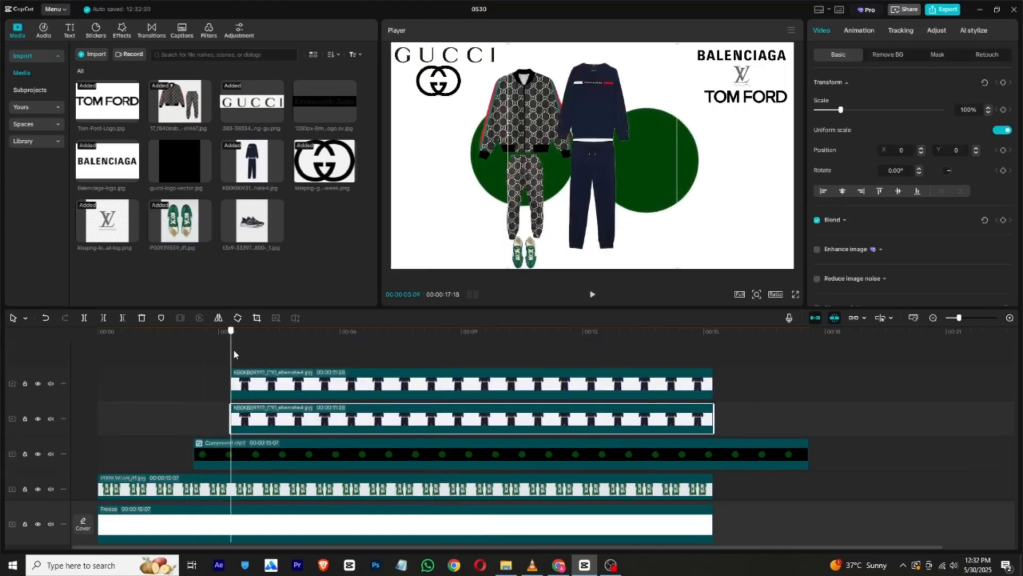
click(250, 384)
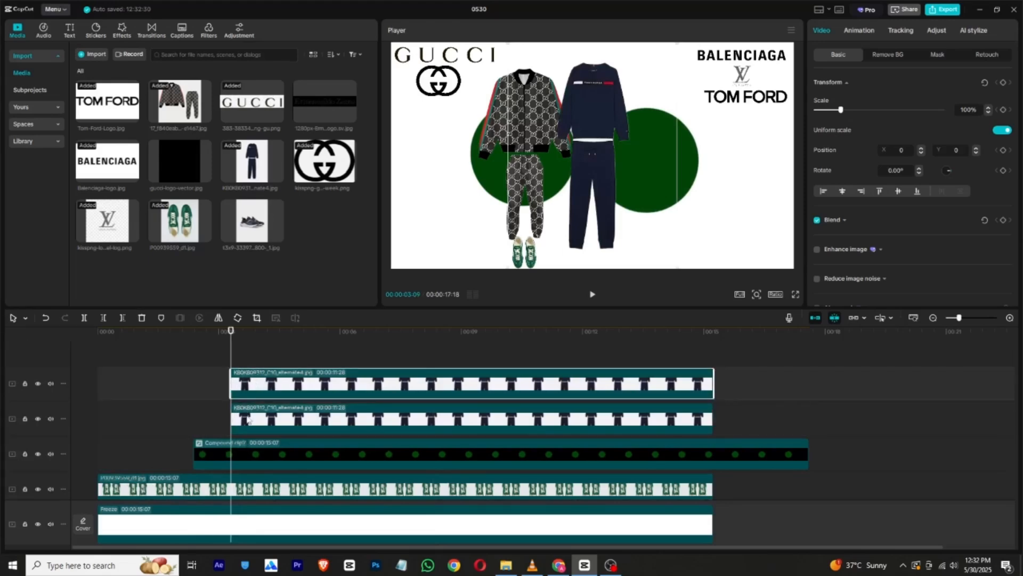
click(248, 419)
click(38, 418)
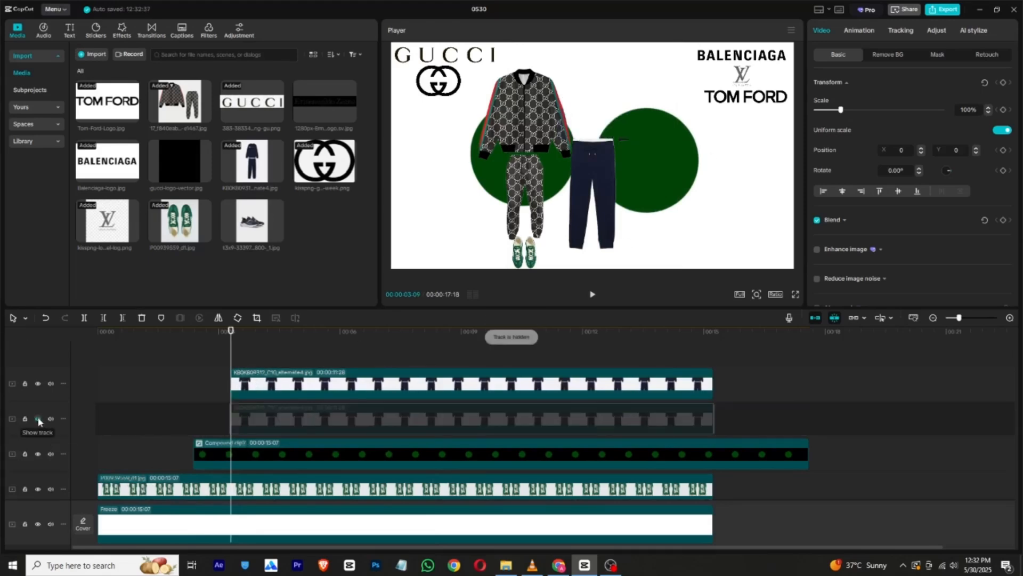
click(38, 419)
drag(596, 100, 650, 113)
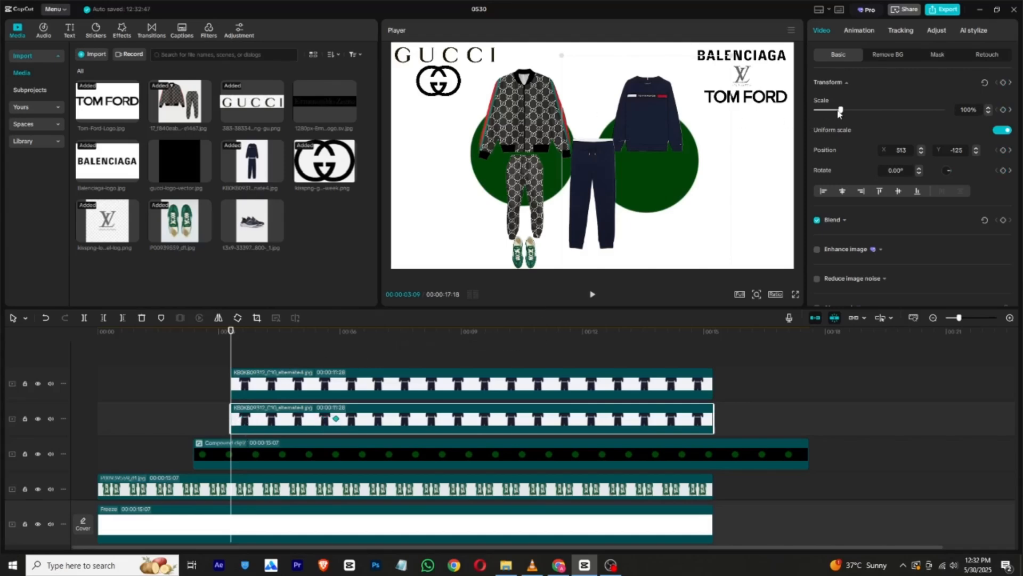
Step: At the sweatshirt clip's start, shrink the sweatshirt to a tiny size inside the upper part of the second circle and preview the growth
mouse_move(839, 114)
mouse_down()
mouse_move(815, 117)
mouse_move(793, 143)
mouse_move(821, 112)
mouse_up()
drag(648, 169, 645, 133)
click(591, 295)
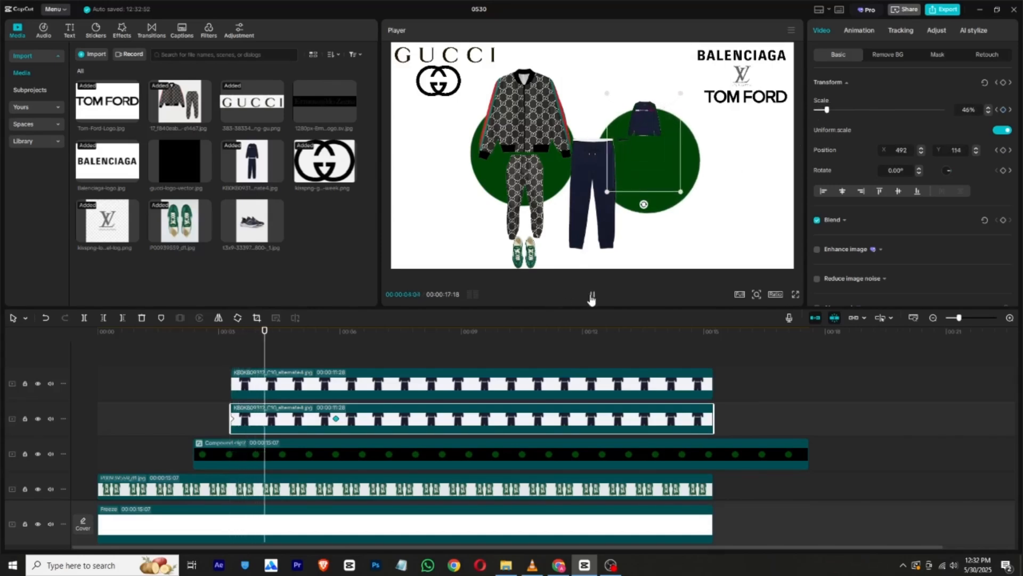
click(591, 296)
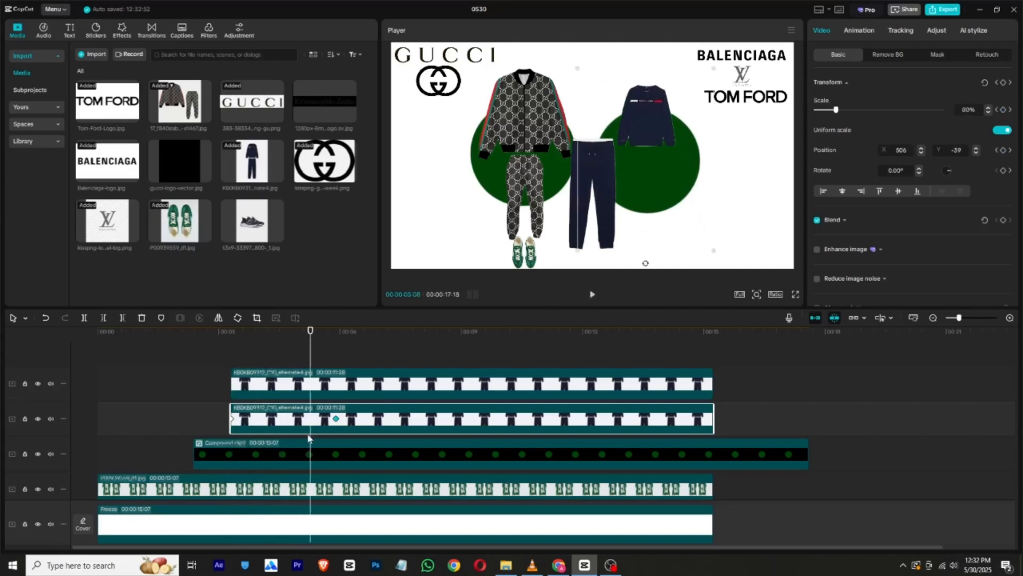
Step: Shift the sweatshirt's end keyframe earlier to 00:00:05:10 and apply the Cubic Out preset curve to its animation
click(334, 418)
right_click(334, 419)
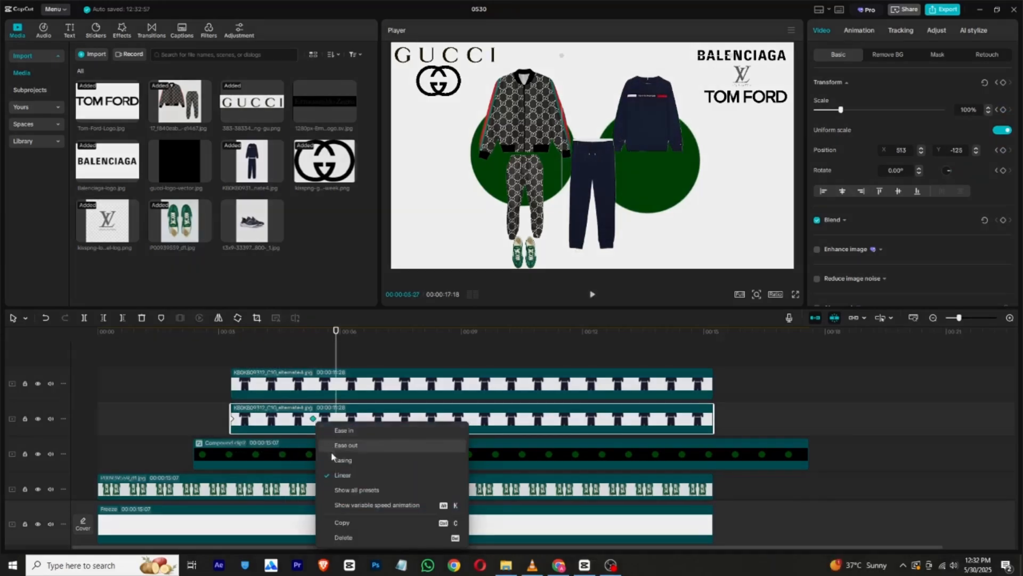
click(338, 489)
click(403, 461)
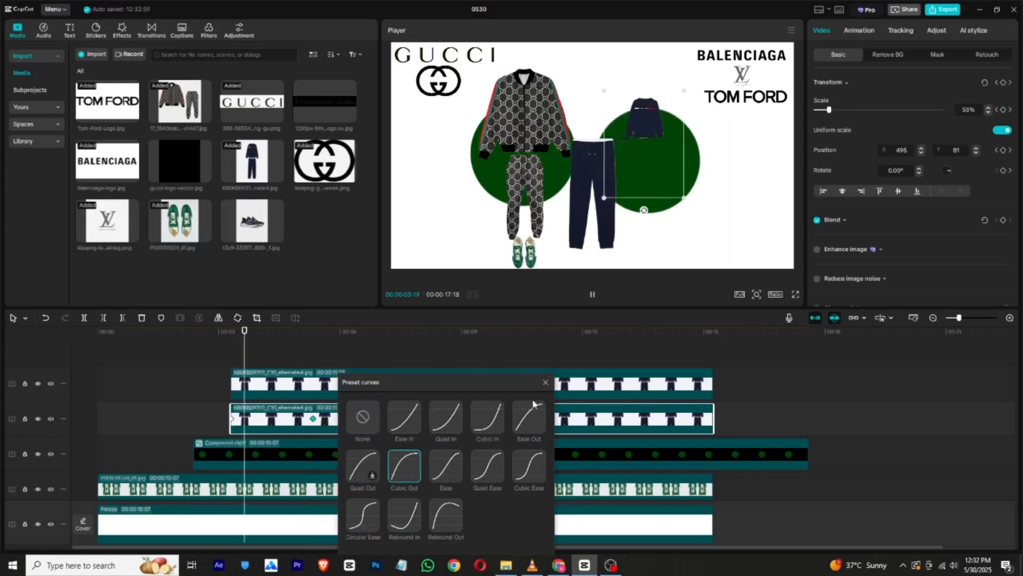
click(545, 382)
Step: Move the navy trousers onto the second circle below the sweatshirt and check how the two pieces line up
click(282, 378)
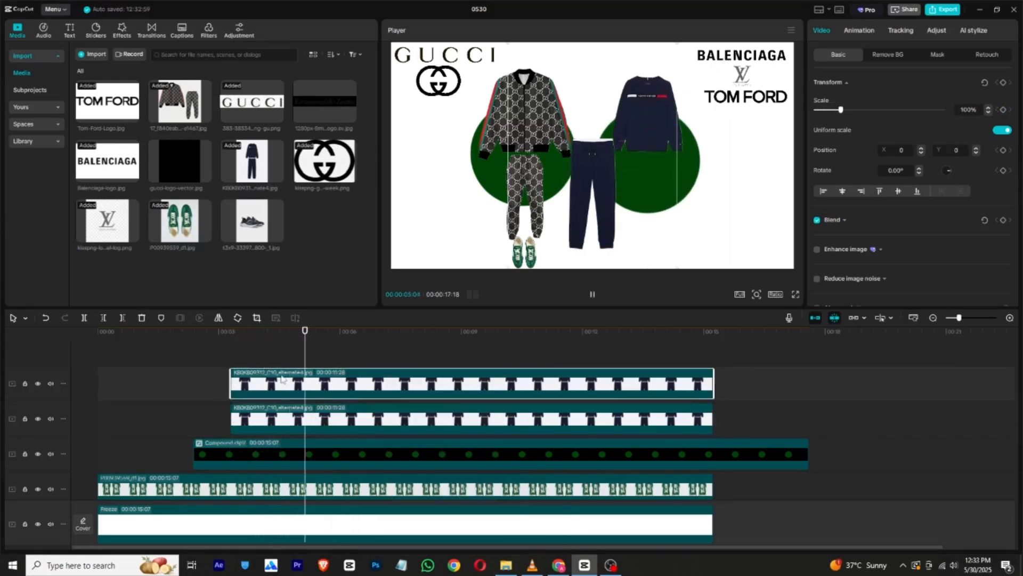
click(232, 339)
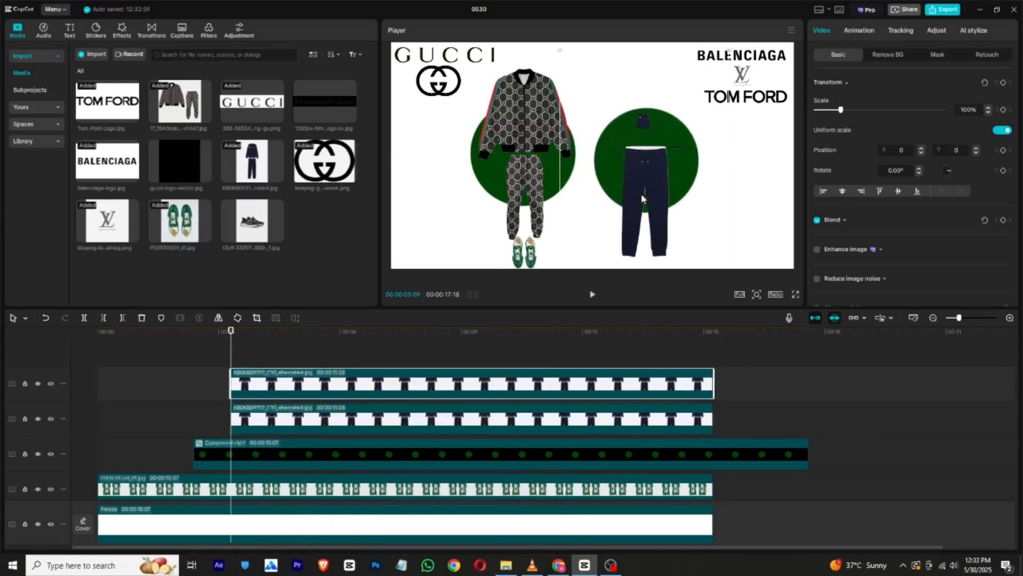
click(309, 338)
drag(309, 337, 335, 337)
Step: At 00:00:05:10, align the navy outfit by placing the sweatshirt at about X 518, Y -147 and the trousers at X 503, Y -173
click(346, 423)
click(314, 339)
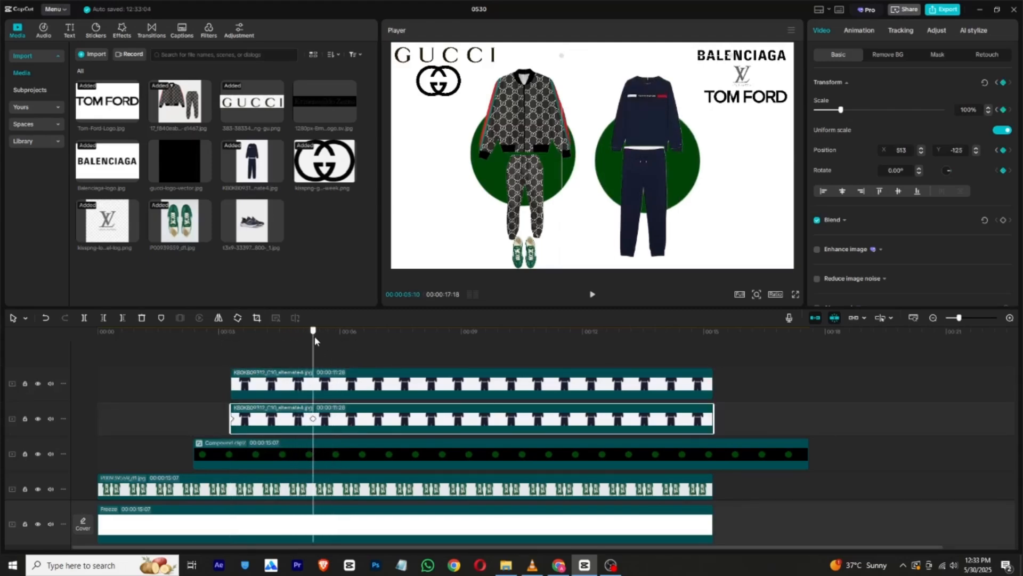
drag(649, 120, 652, 118)
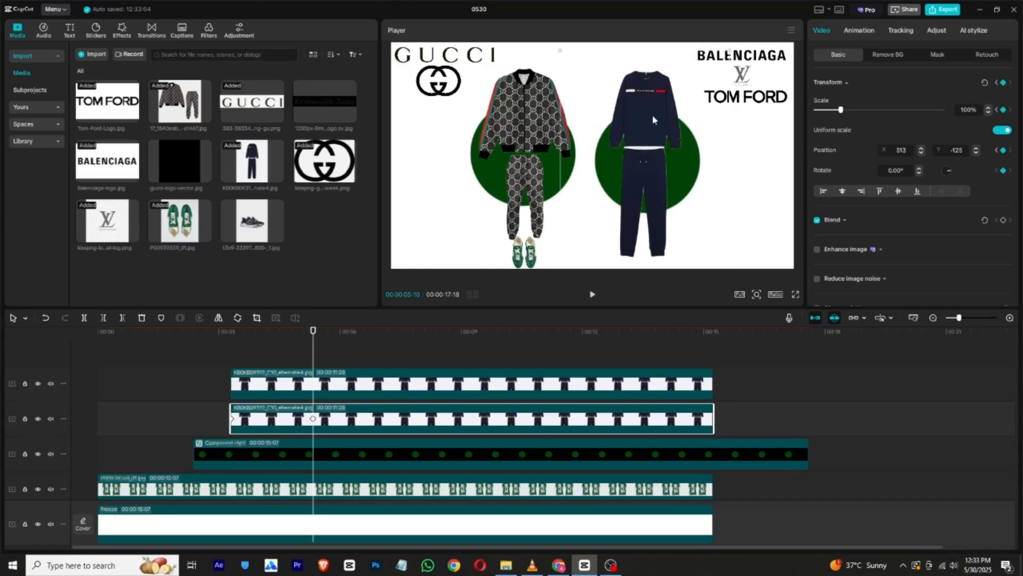
drag(647, 181, 648, 175)
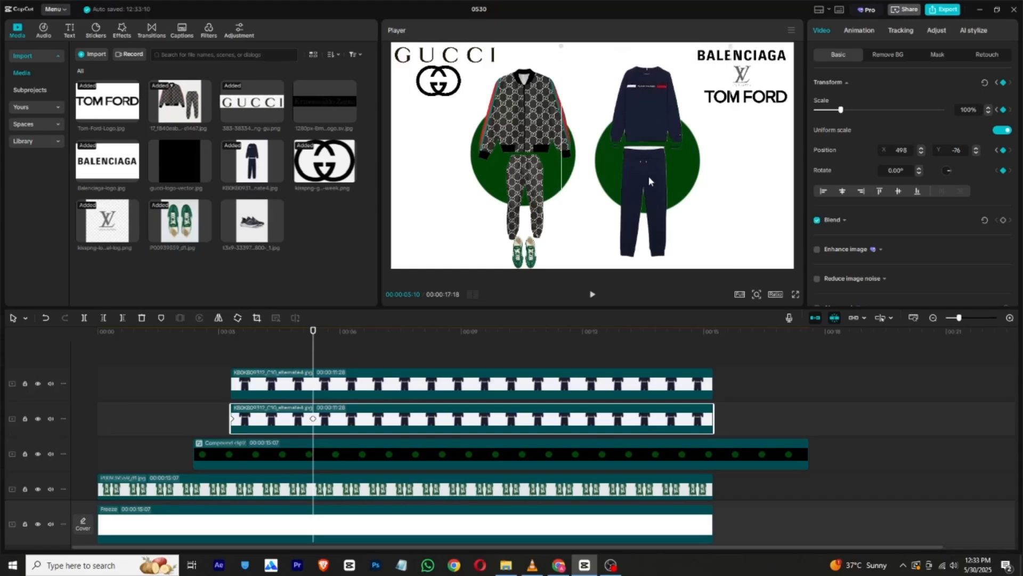
click(312, 395)
drag(625, 211, 633, 207)
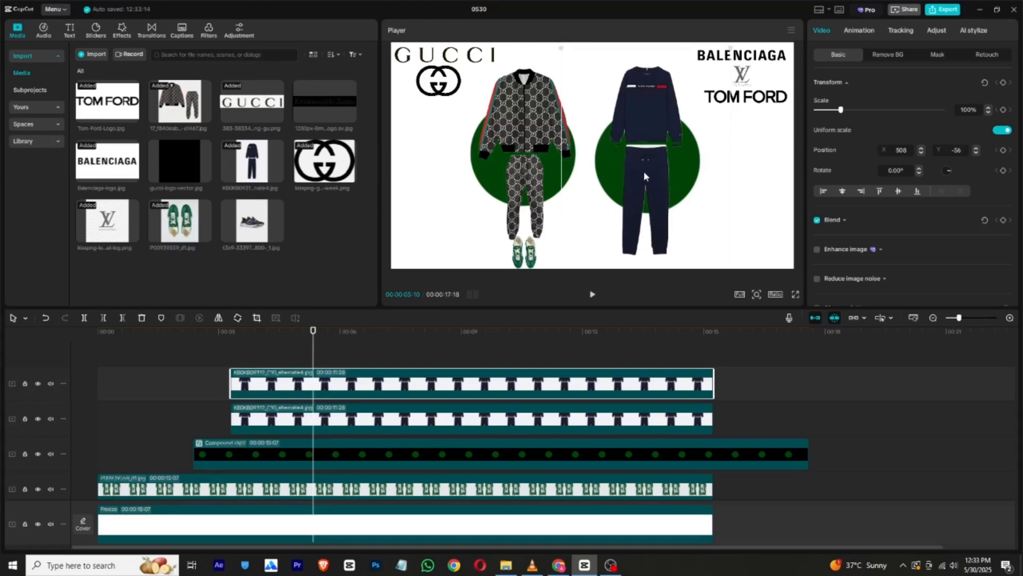
drag(644, 175, 643, 184)
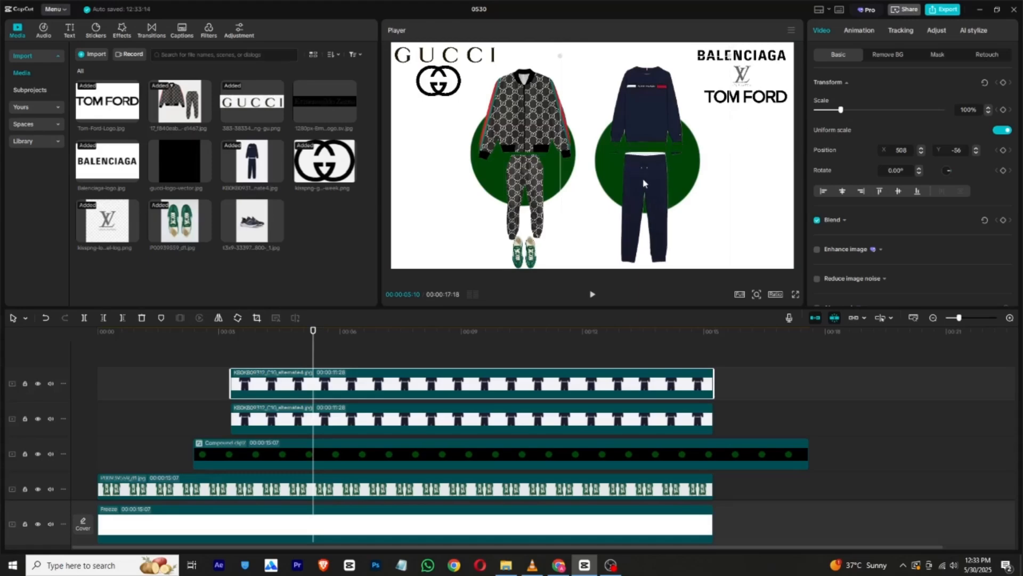
click(640, 135)
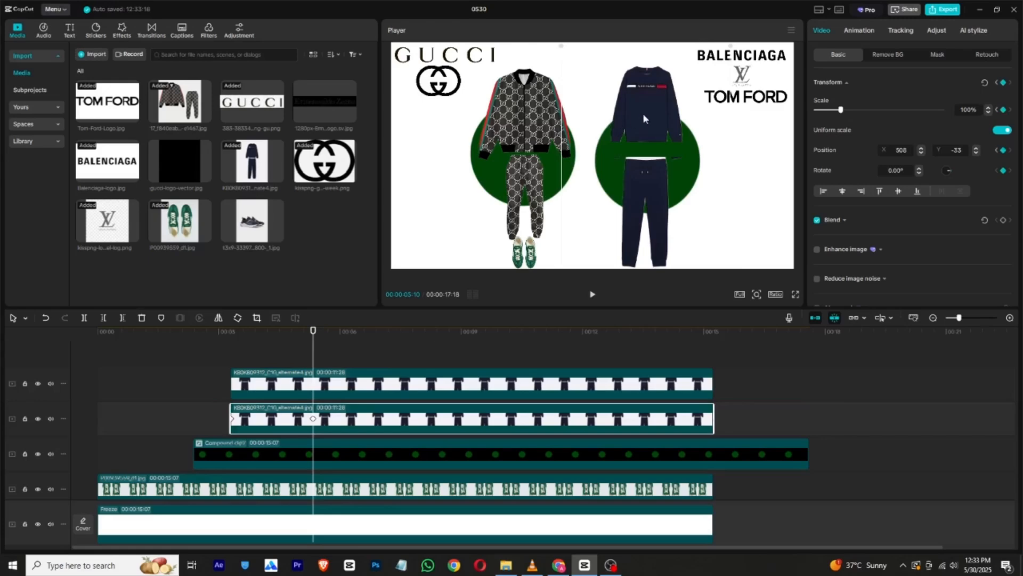
drag(643, 113, 645, 125)
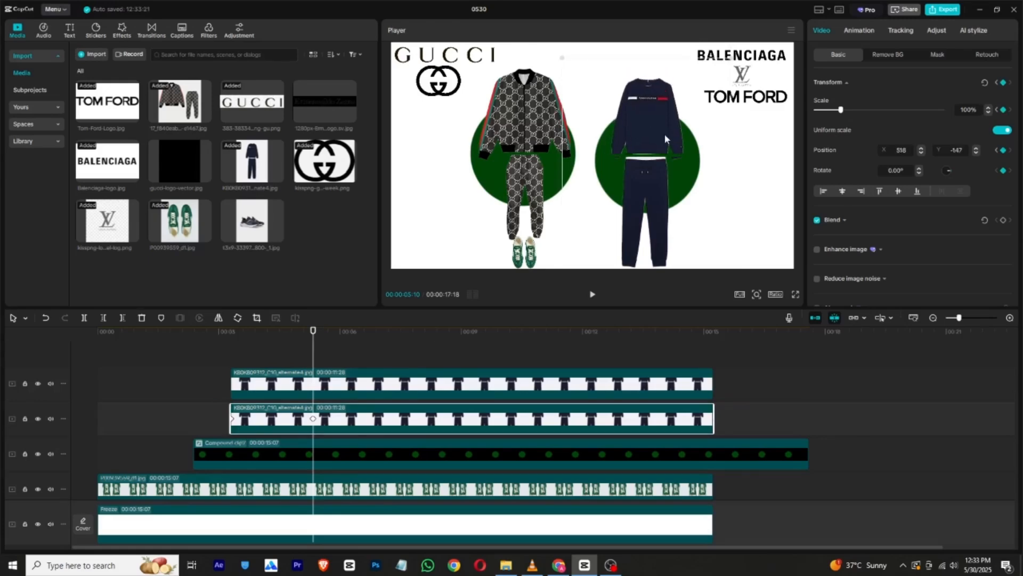
Step: Keyframe the trousers' scale from 1% at their clip's start to 100% near the sweatshirt's end keyframe, and preview it
click(239, 383)
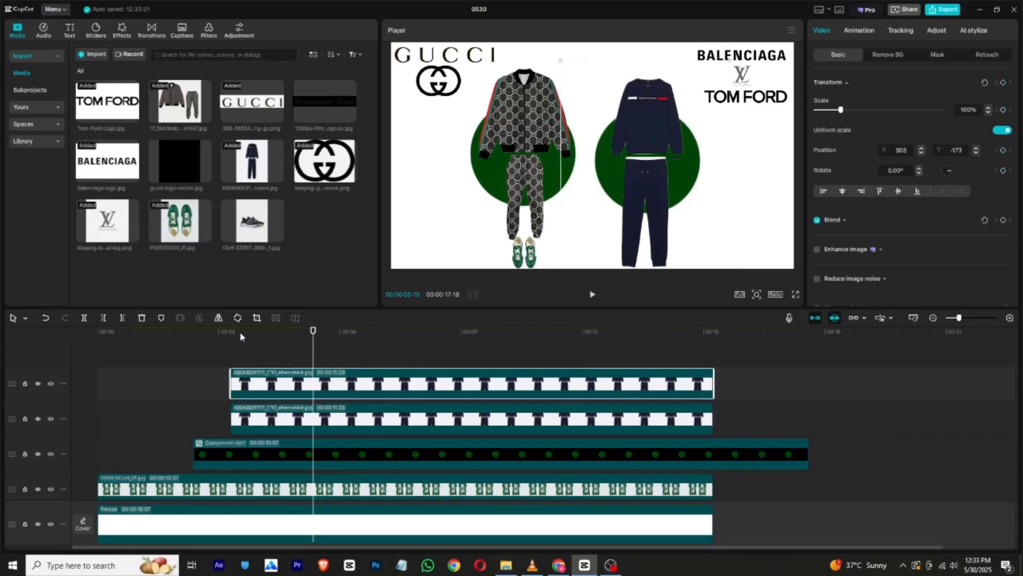
click(234, 336)
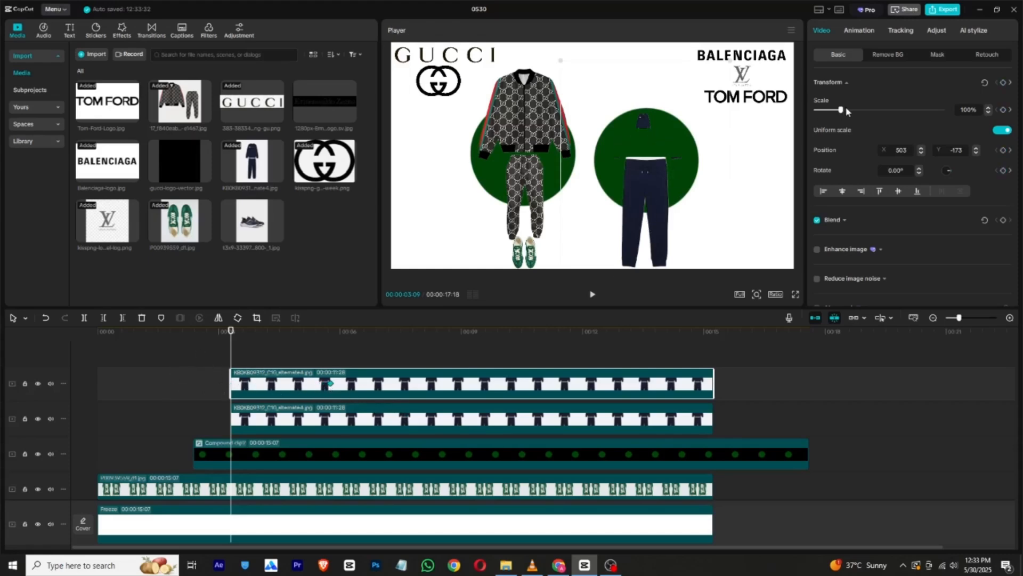
drag(847, 111, 819, 109)
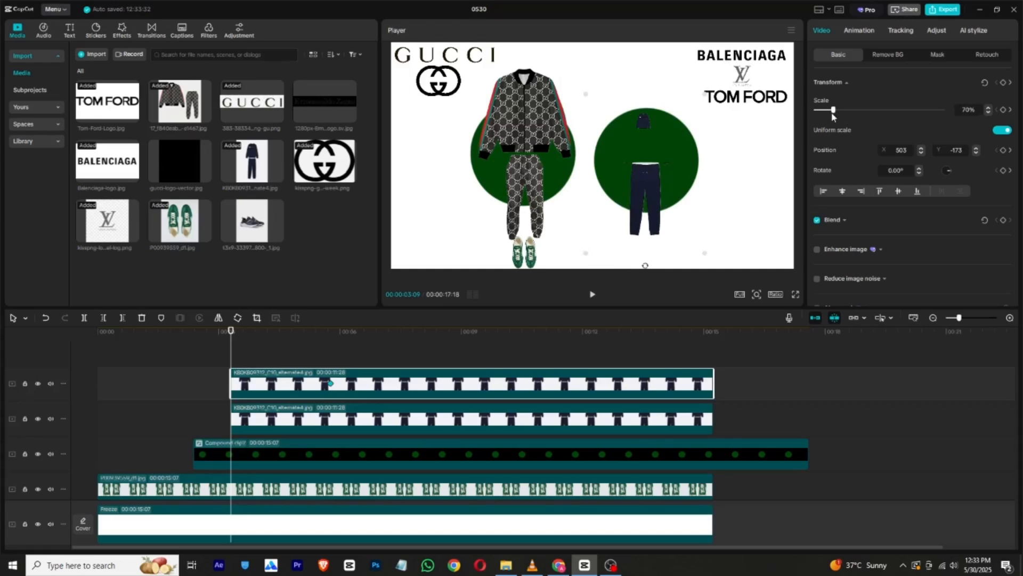
click(591, 298)
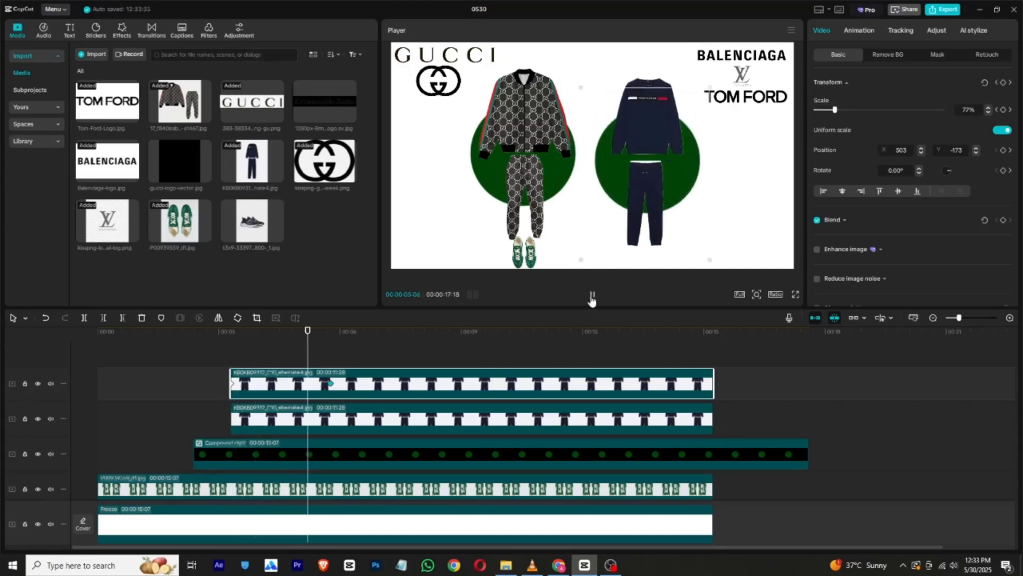
click(591, 297)
Step: Apply the Cubic Out preset curve to the trousers' scale animation
right_click(328, 392)
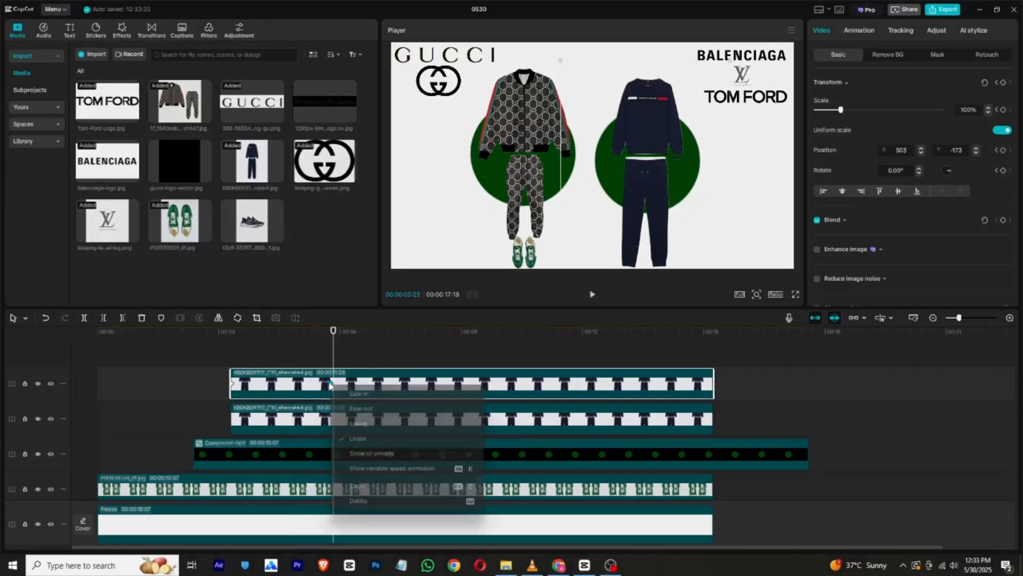
click(373, 457)
click(426, 465)
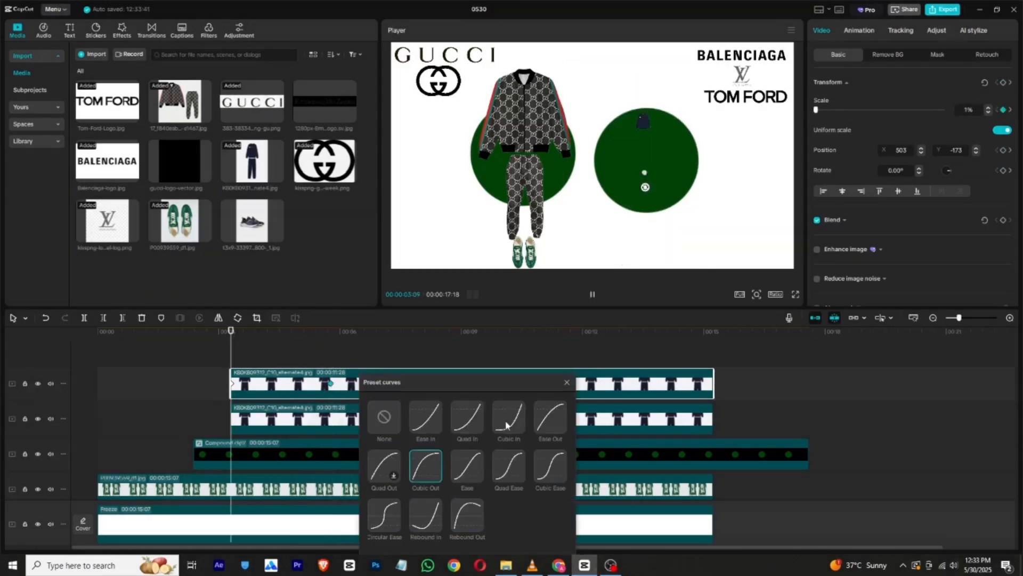
click(566, 382)
click(303, 336)
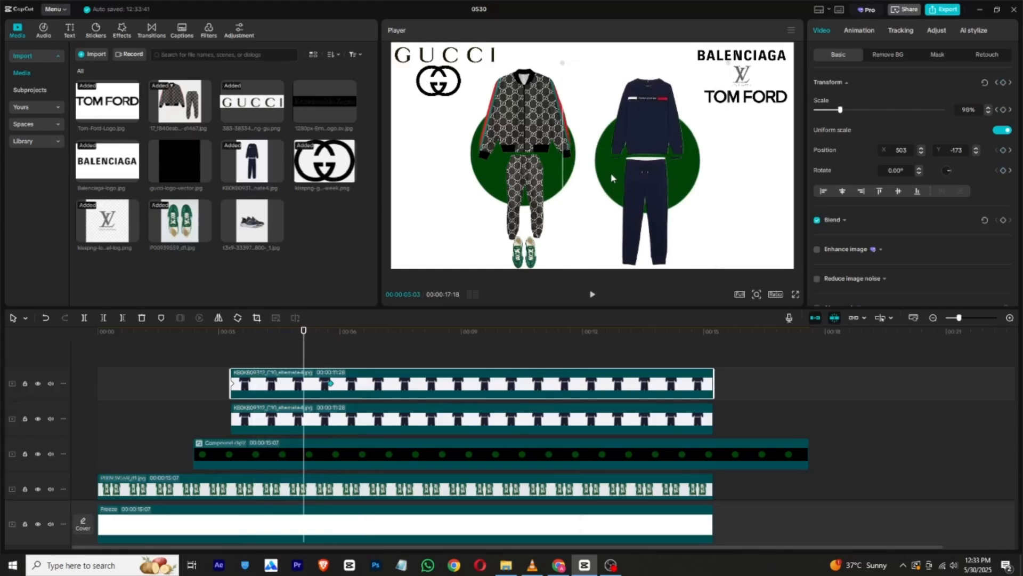
Step: Recolor the circle inside the second circle's compound clip to blue 0090FF and play the composition from the beginning
double_click(404, 448)
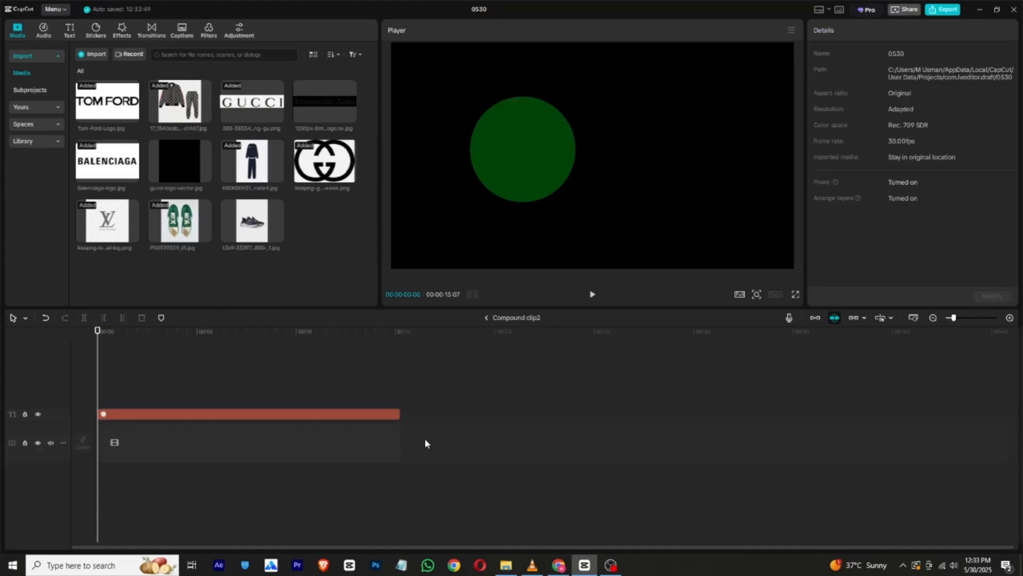
click(320, 422)
click(320, 417)
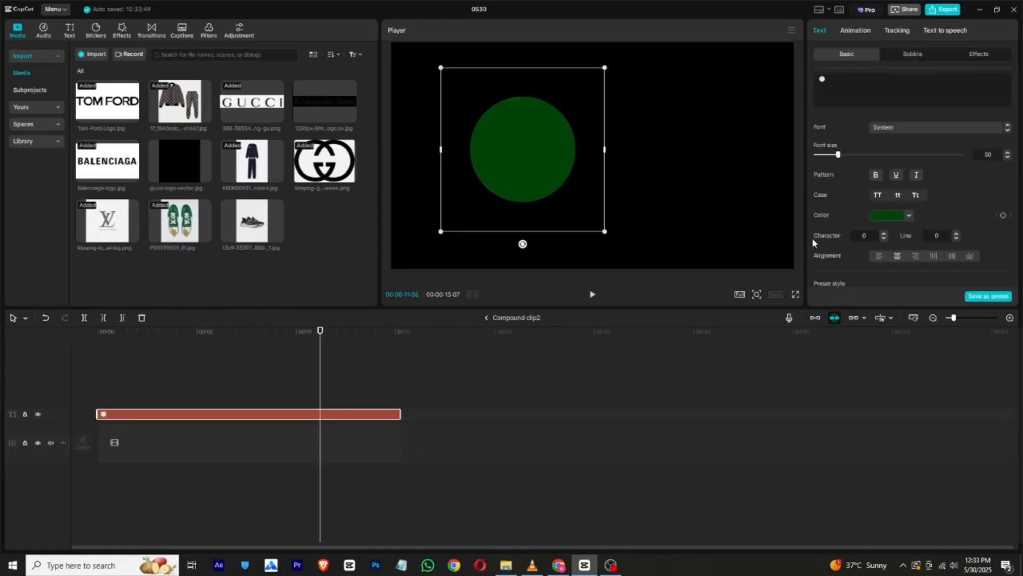
click(888, 219)
click(850, 379)
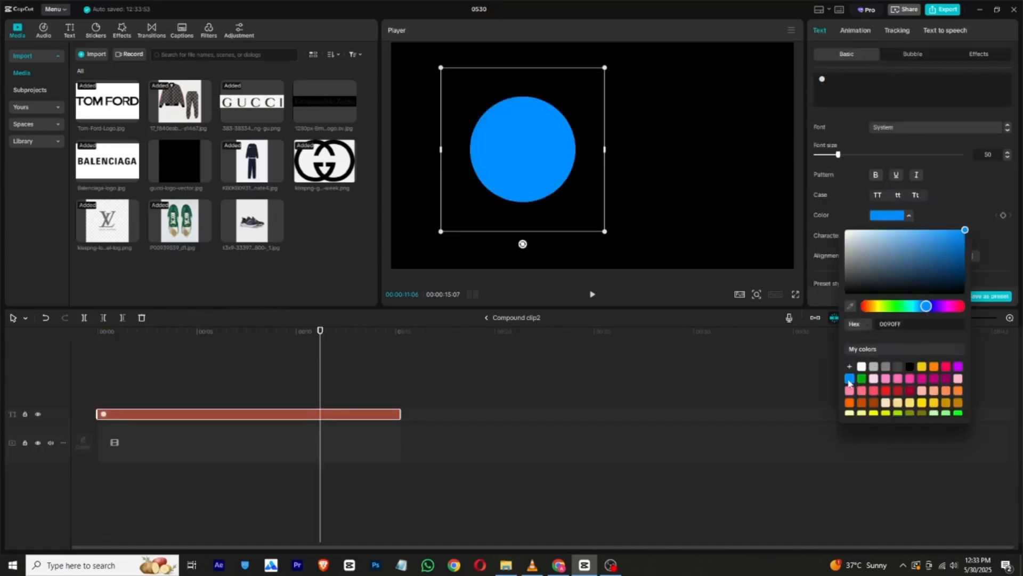
click(485, 318)
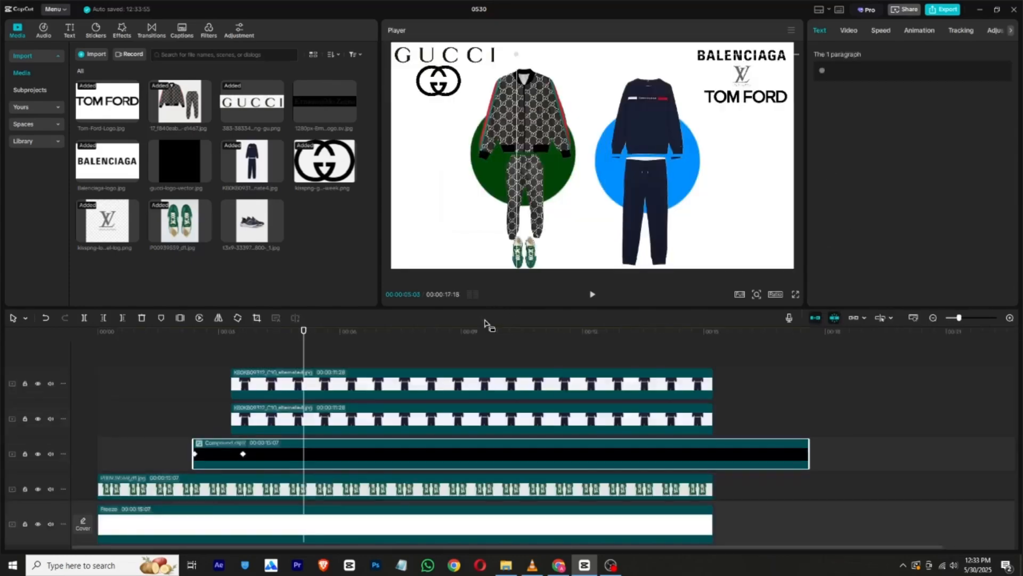
drag(187, 331, 94, 331)
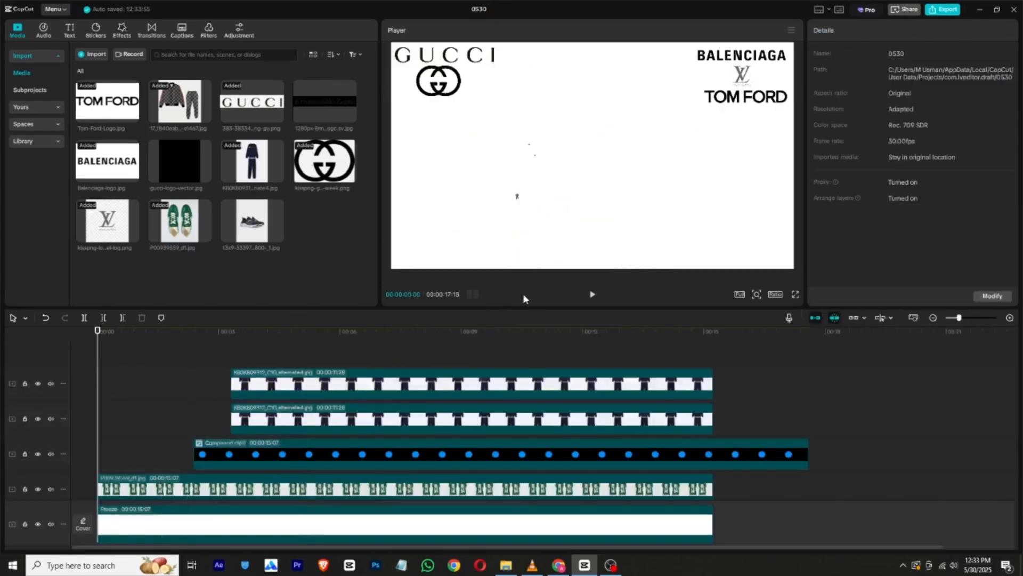
click(593, 296)
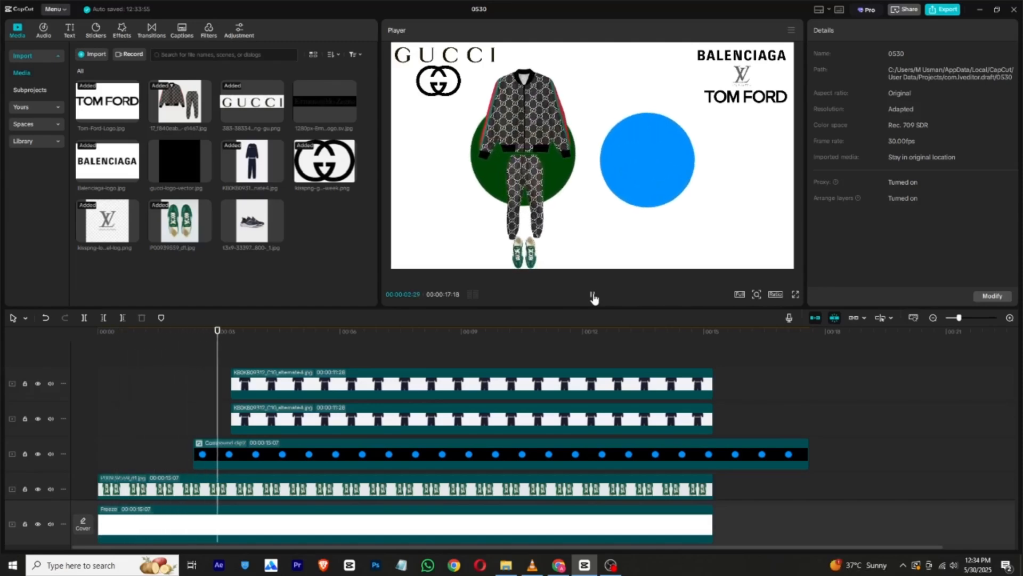
click(592, 295)
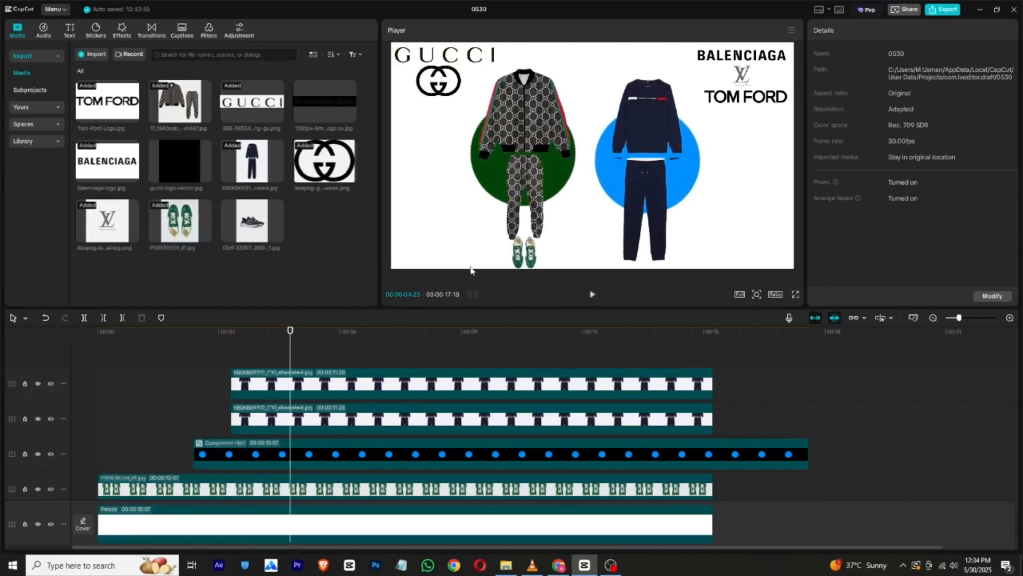
Step: Add the navy shoes image on a new track matching the navy tracksuit clips' start and end, and apply automatic background removal
drag(276, 248, 233, 356)
drag(432, 380, 713, 379)
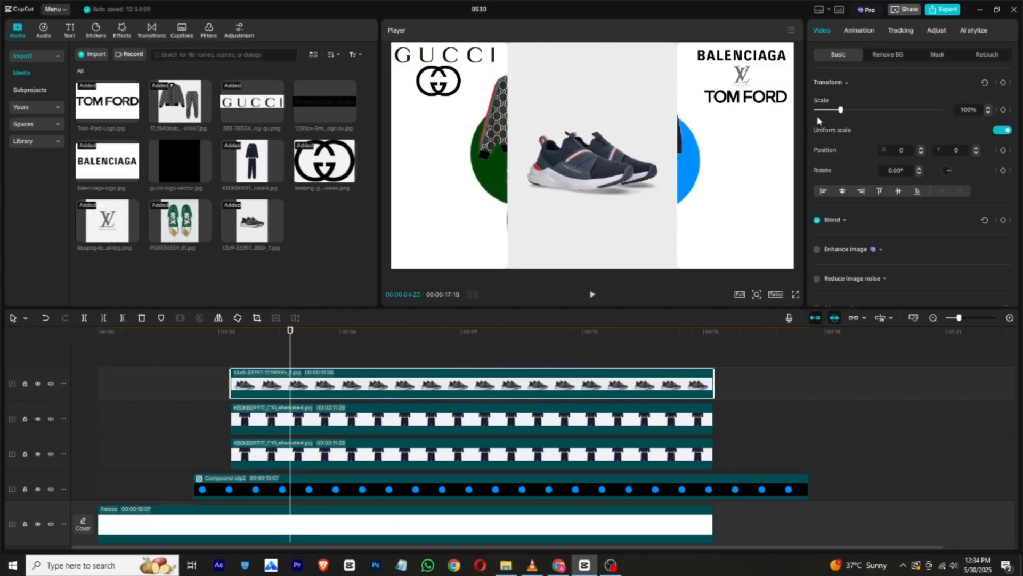
click(880, 60)
click(815, 82)
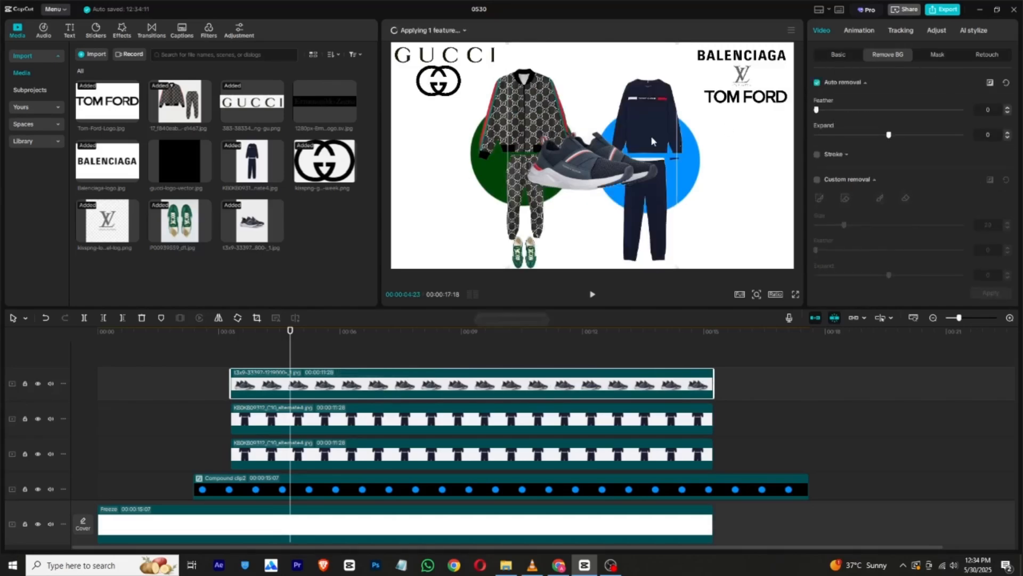
Step: Scale the navy shoes to 32% and place them below the navy trousers at X 411, Y -1090
click(837, 55)
drag(838, 109, 823, 109)
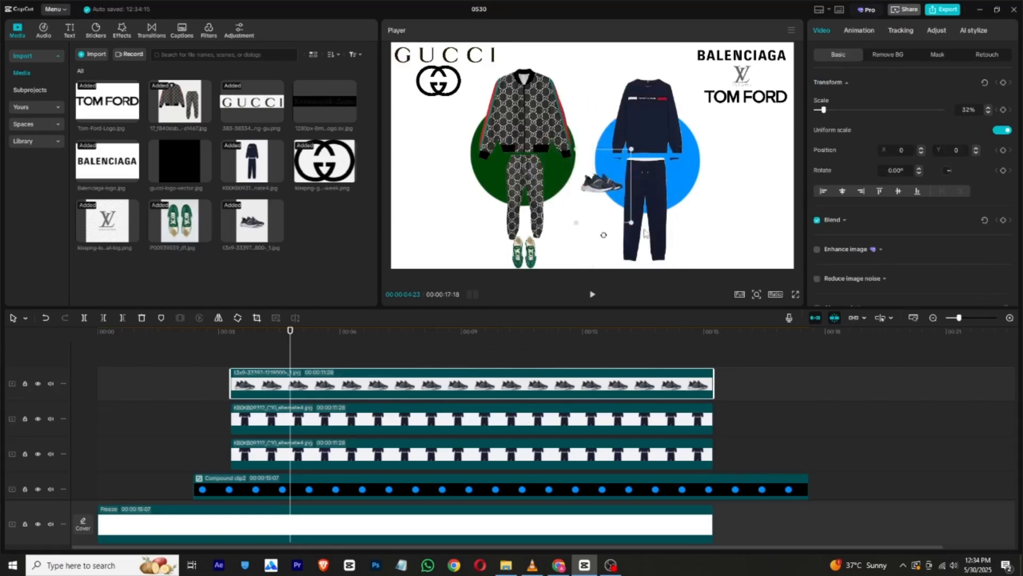
drag(625, 201, 660, 283)
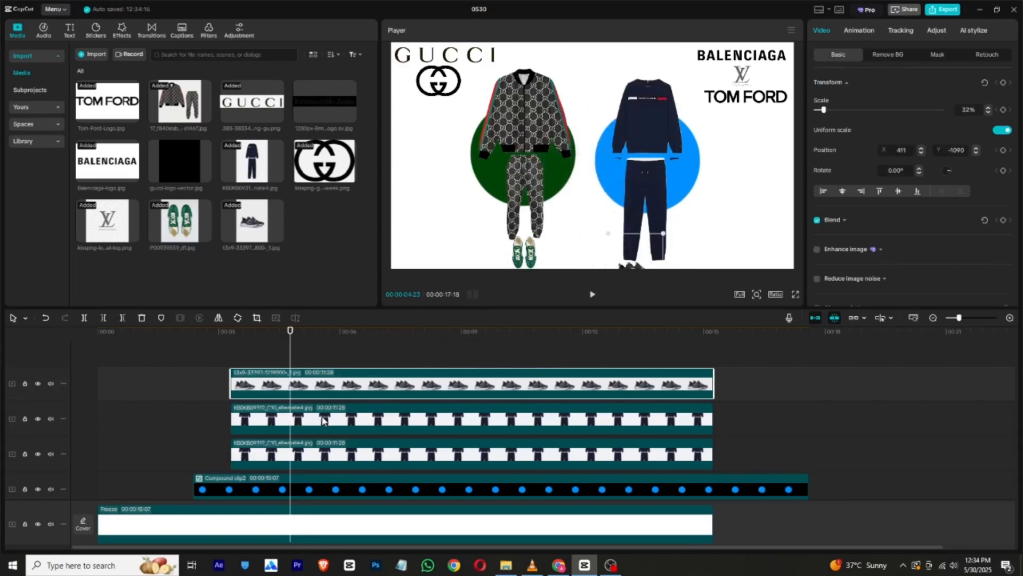
Step: Raise the navy trousers to X 518, Y 0 at their end keyframe
click(323, 419)
drag(751, 404, 687, 459)
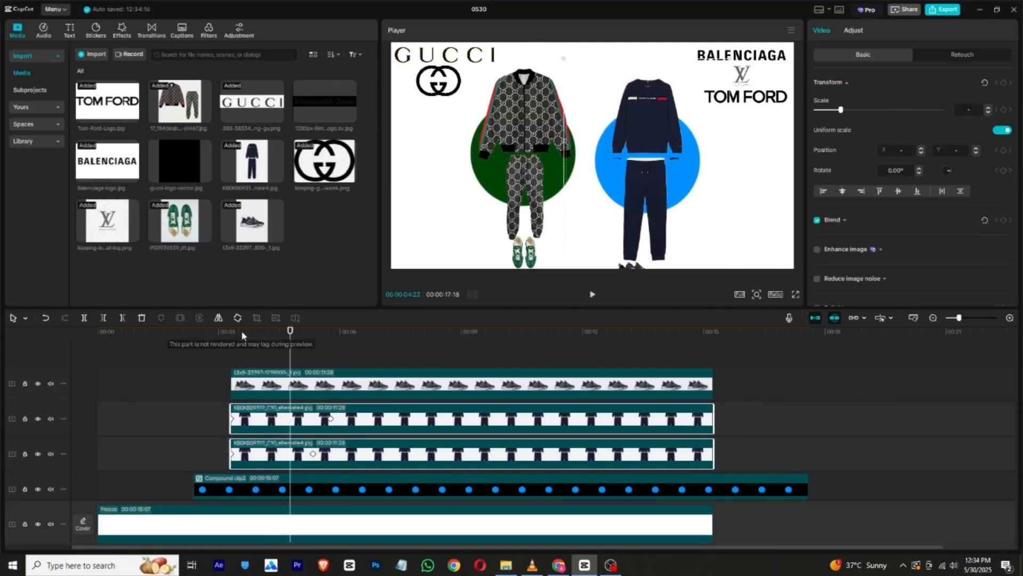
drag(224, 333, 332, 361)
click(333, 426)
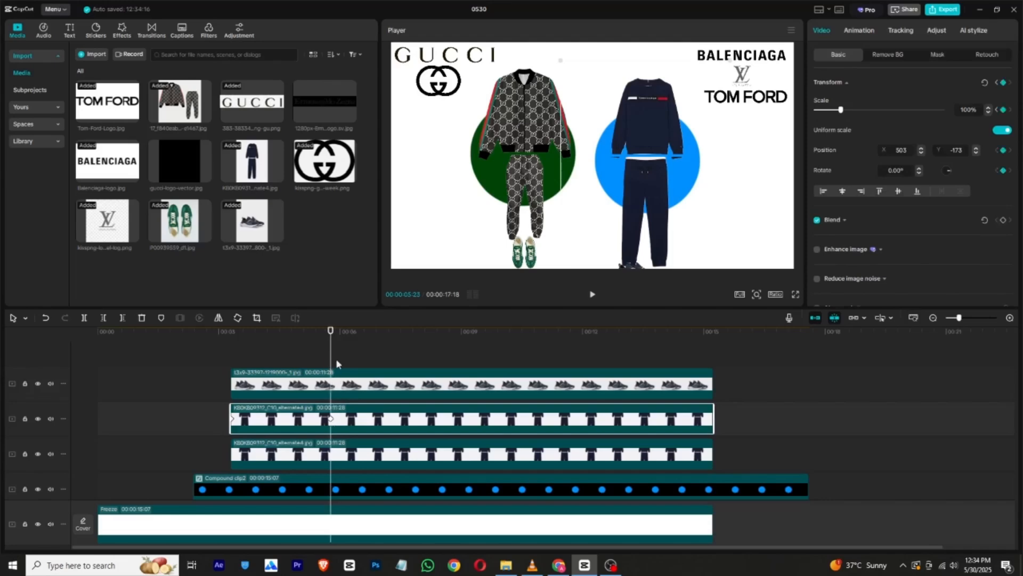
mouse_move(631, 132)
mouse_down()
mouse_move(644, 135)
mouse_move(644, 119)
mouse_up()
Step: Move the navy sweatshirt up to X 523, Y 0 at its end keyframe and play the outfit's animation
click(307, 464)
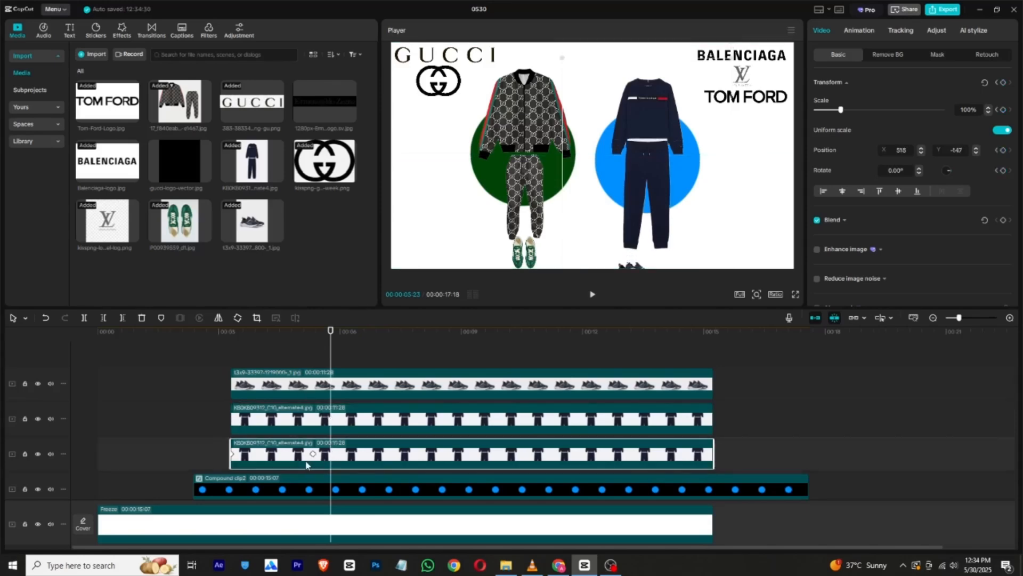
click(314, 455)
drag(651, 118, 652, 105)
click(216, 333)
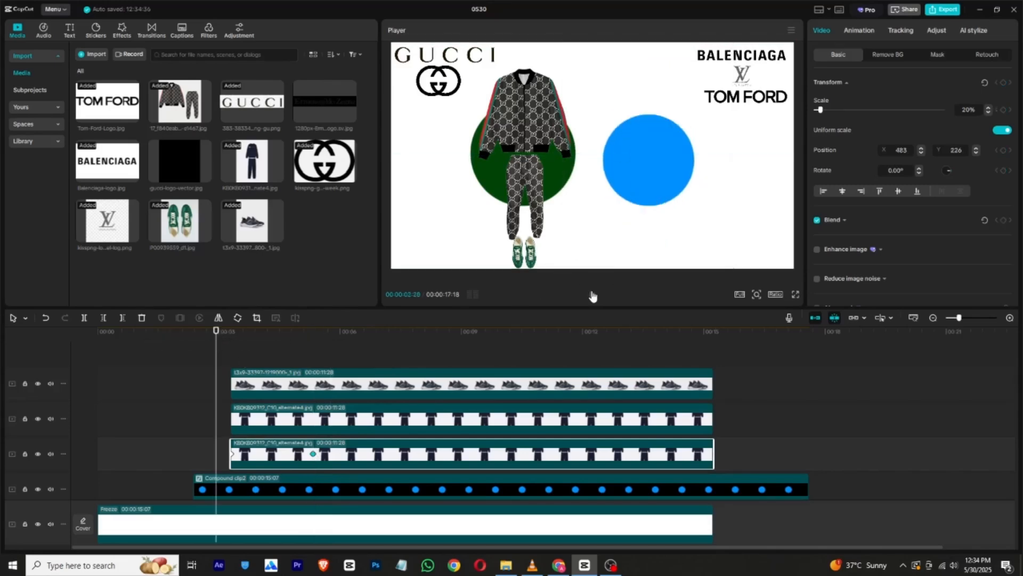
click(593, 295)
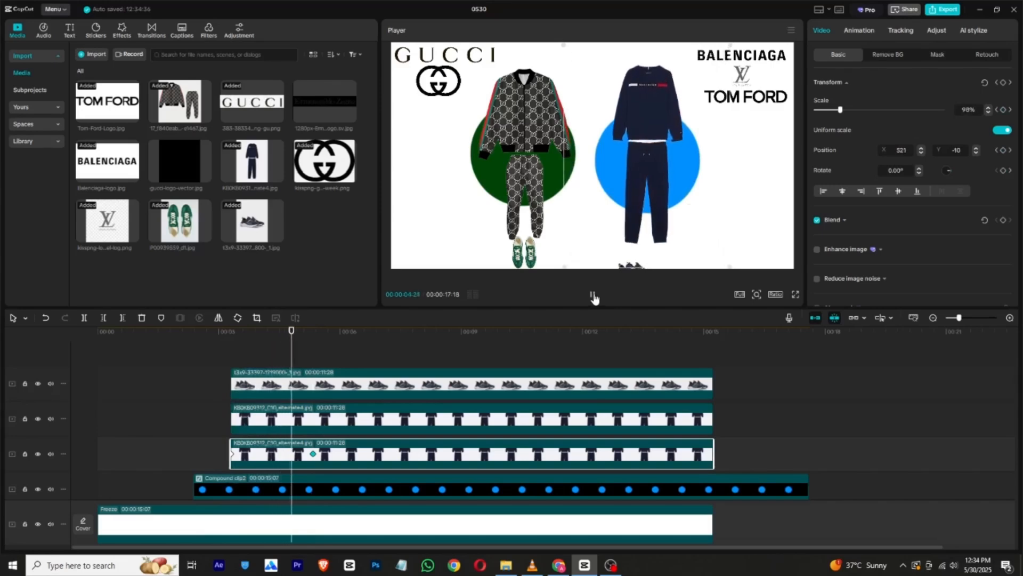
click(592, 295)
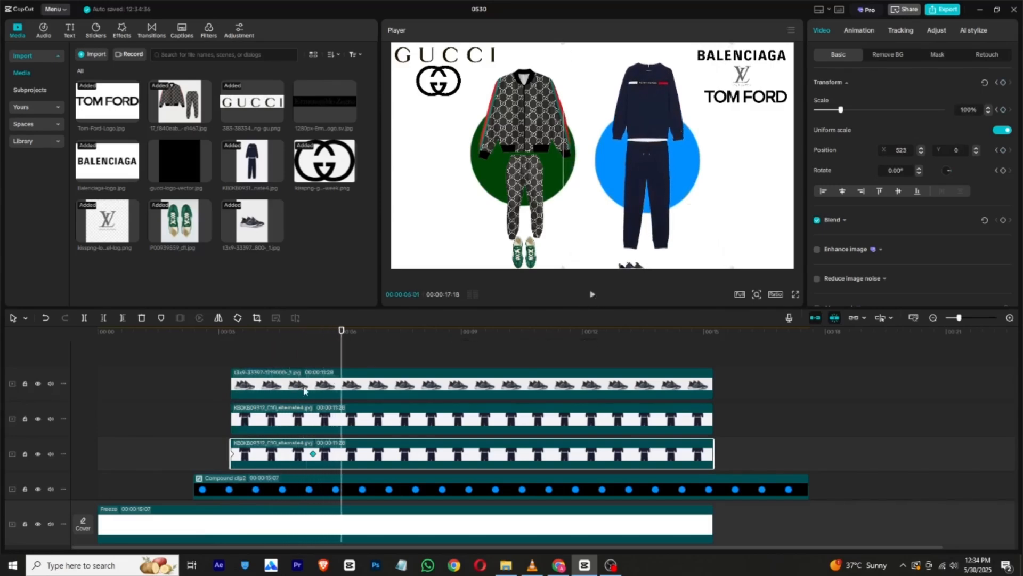
Step: Keyframe the navy shoes' position at the start of their clip, at X 452, Y -1108
click(271, 375)
click(230, 344)
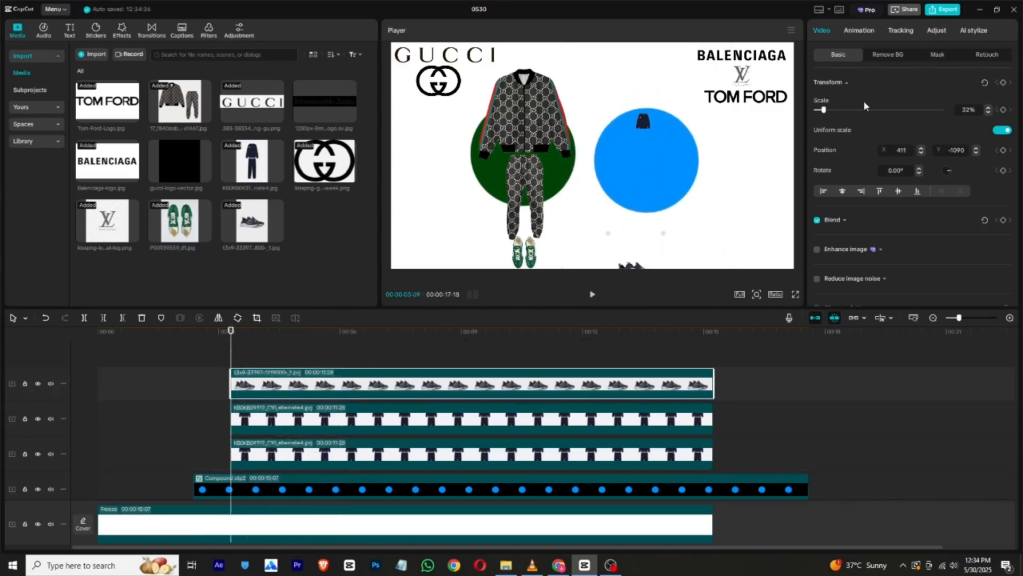
mouse_move(637, 262)
mouse_down()
mouse_move(647, 229)
mouse_move(641, 265)
mouse_up()
Step: Align with the trousers' end keyframe and keyframe the navy shoes' position there at X 508, Y -963, under the trouser hems
drag(320, 341, 335, 344)
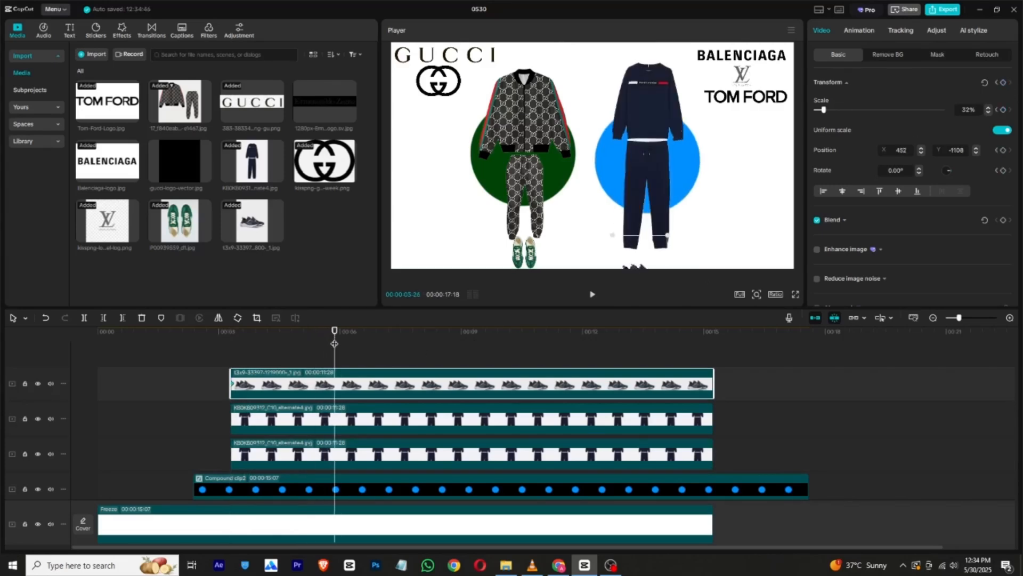
click(330, 428)
click(331, 347)
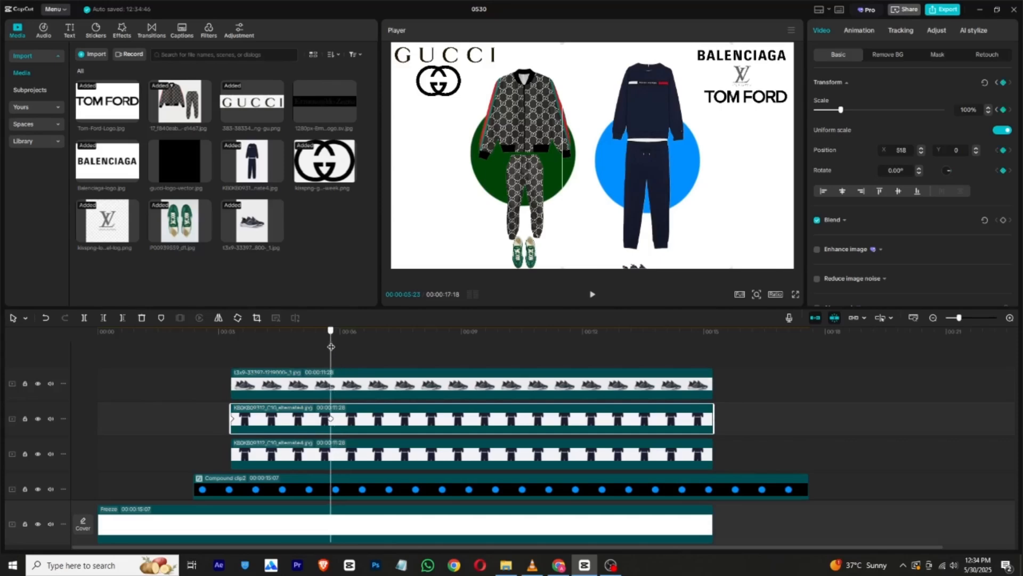
click(301, 382)
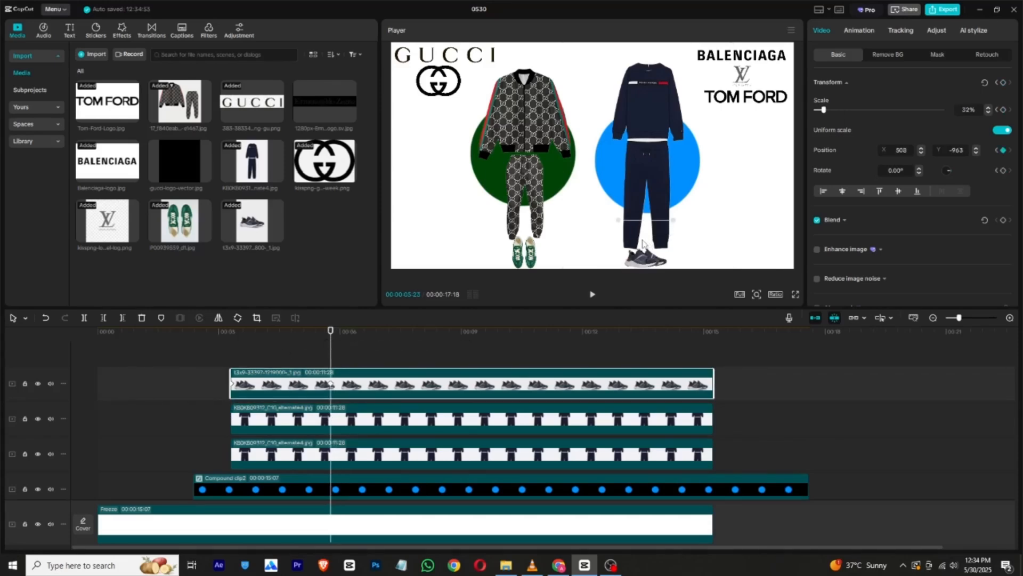
Step: Keyframe the navy shoes' scale at 1% at the start of their clip and play the animation
click(231, 338)
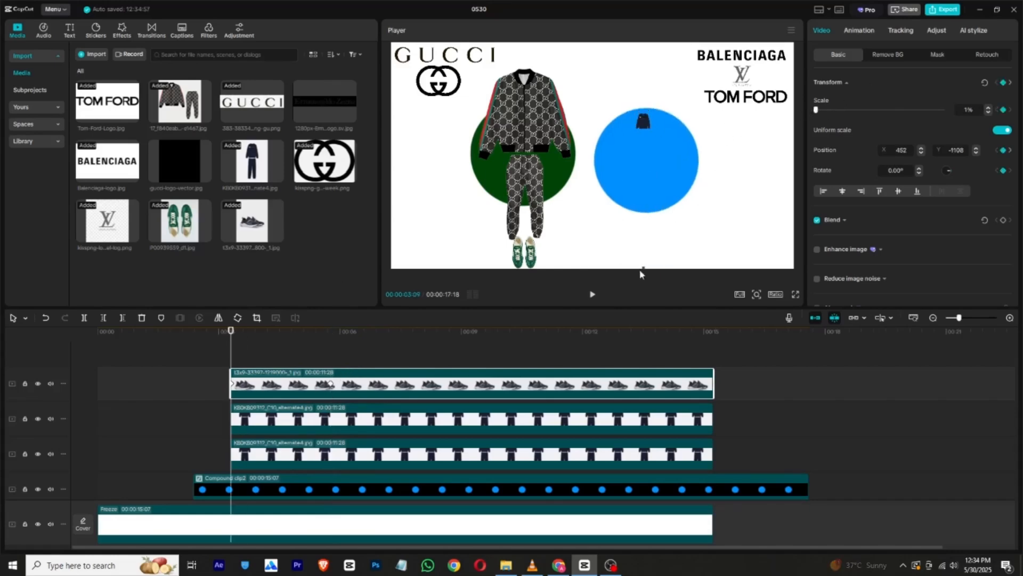
click(591, 295)
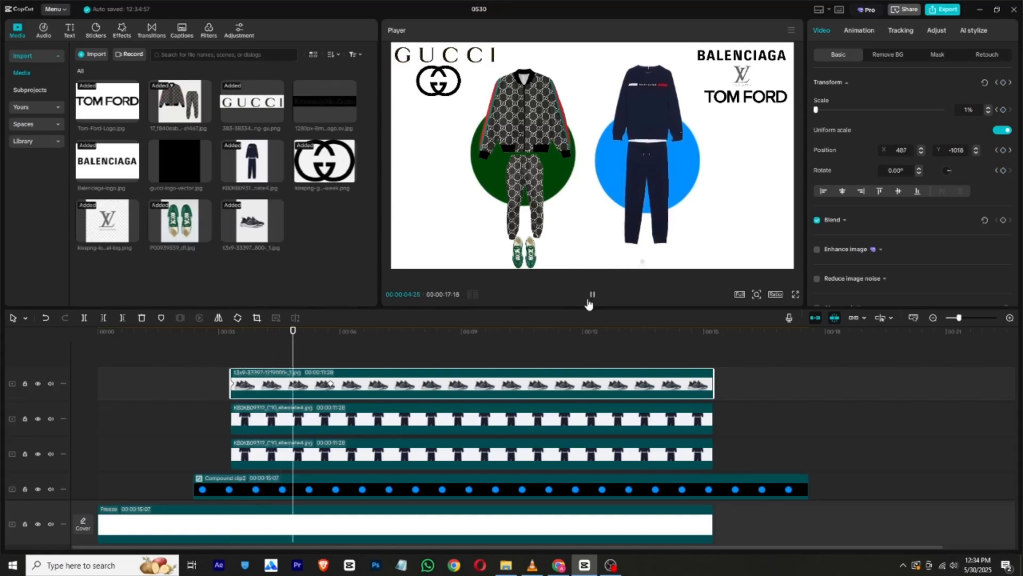
key(space)
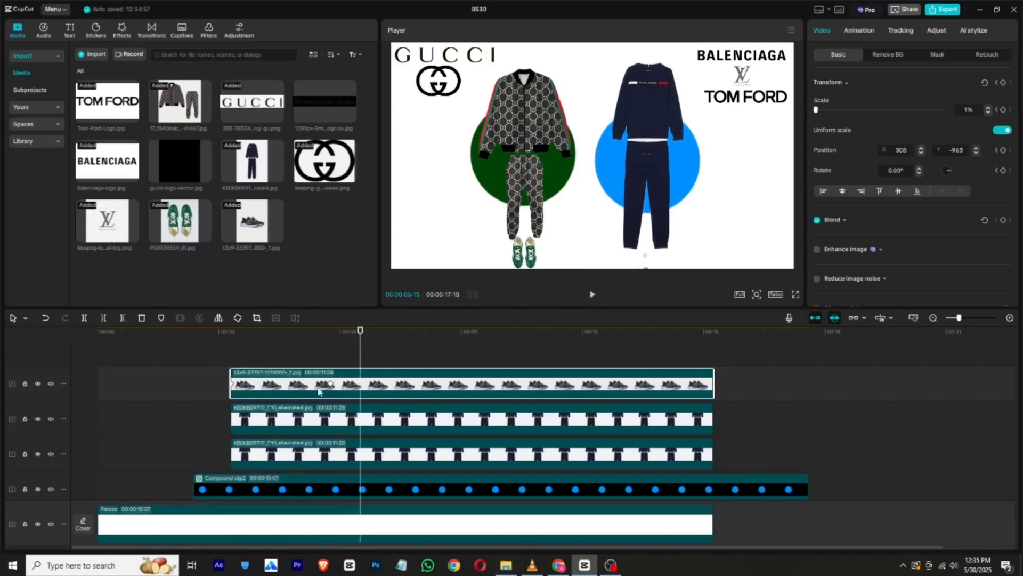
Step: Set the navy shoes' scale to 28% at their end position keyframe and play the animation from just before their clip
click(331, 342)
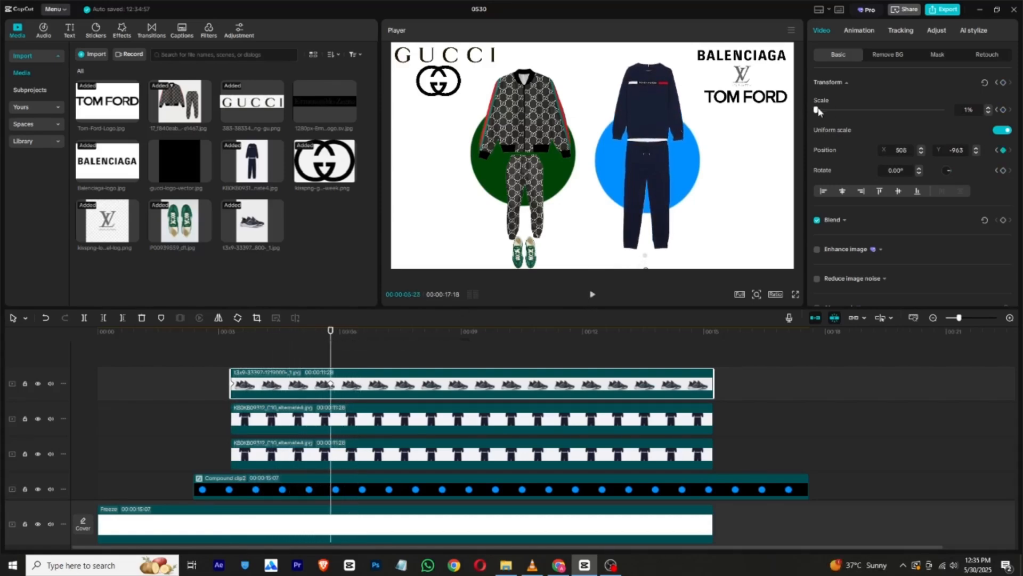
drag(825, 109, 823, 111)
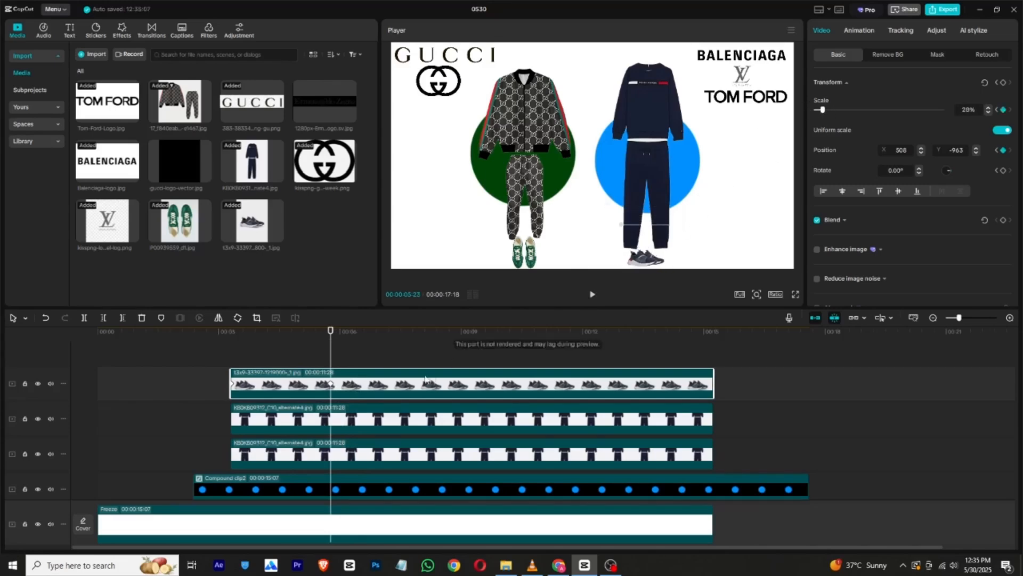
drag(238, 341, 221, 338)
click(592, 295)
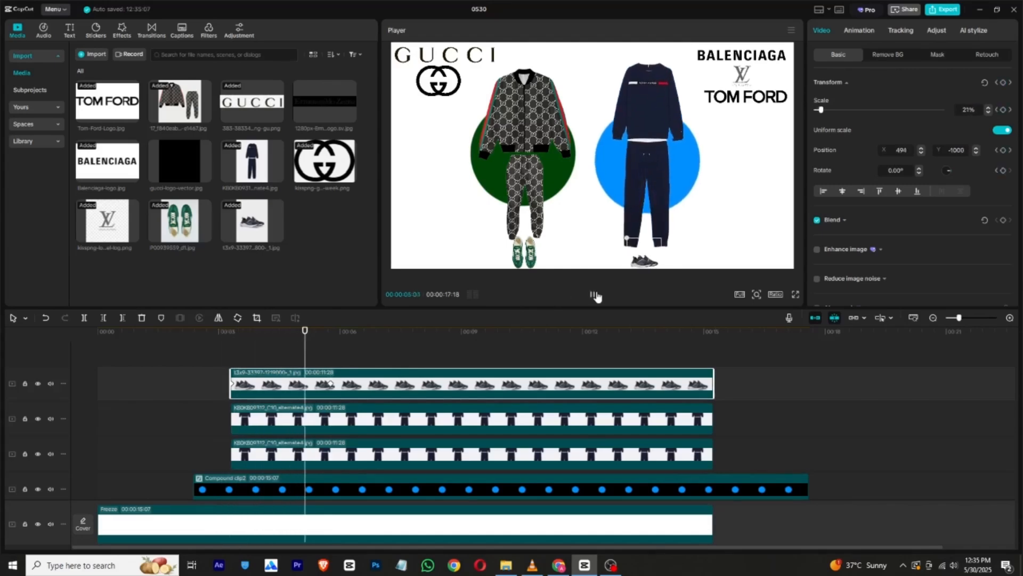
click(595, 295)
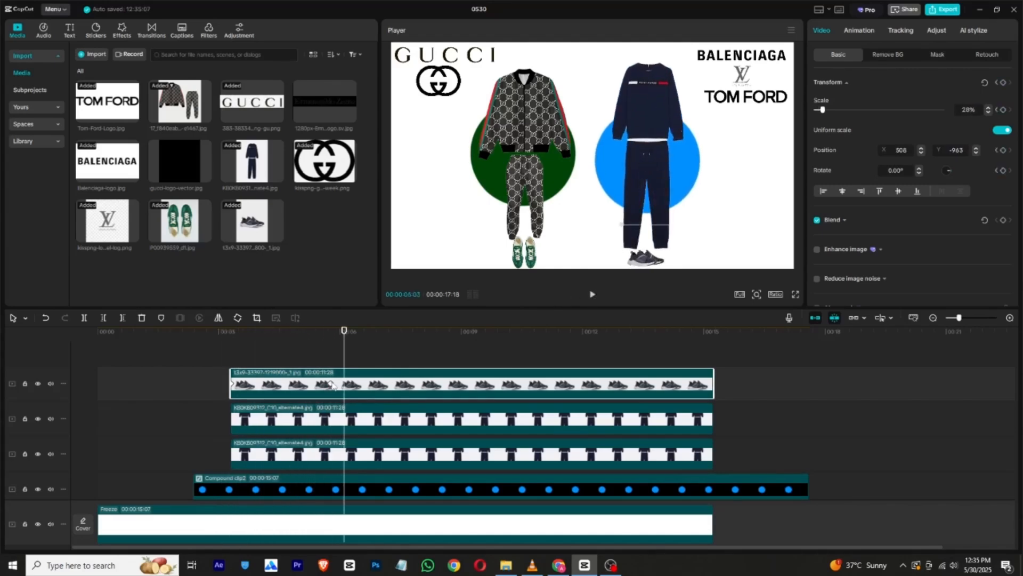
Step: Apply the Cubic Out preset curve at the navy shoes' end keyframe and play the composition from the beginning
right_click(331, 384)
click(383, 451)
click(434, 465)
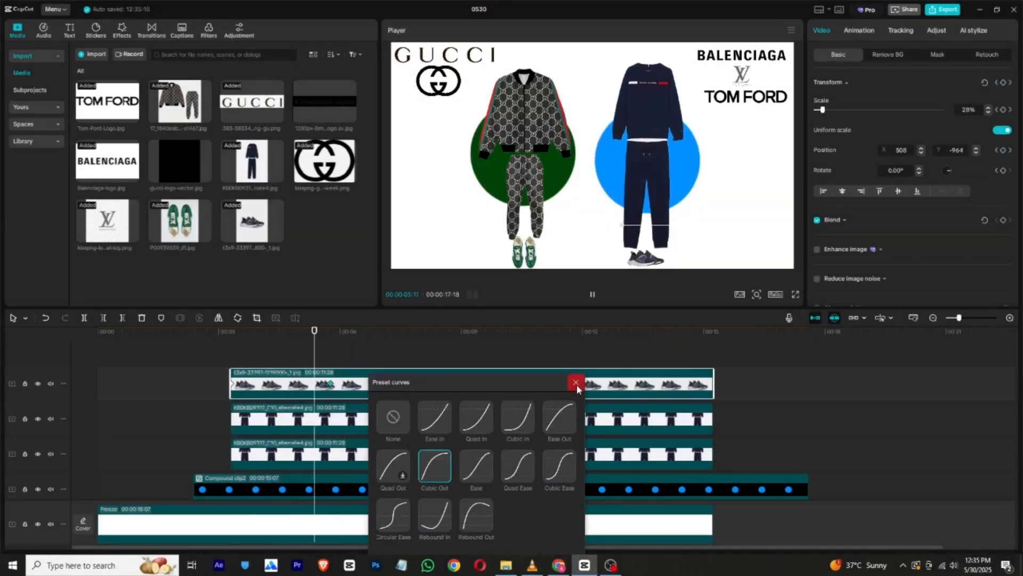
click(575, 383)
click(154, 392)
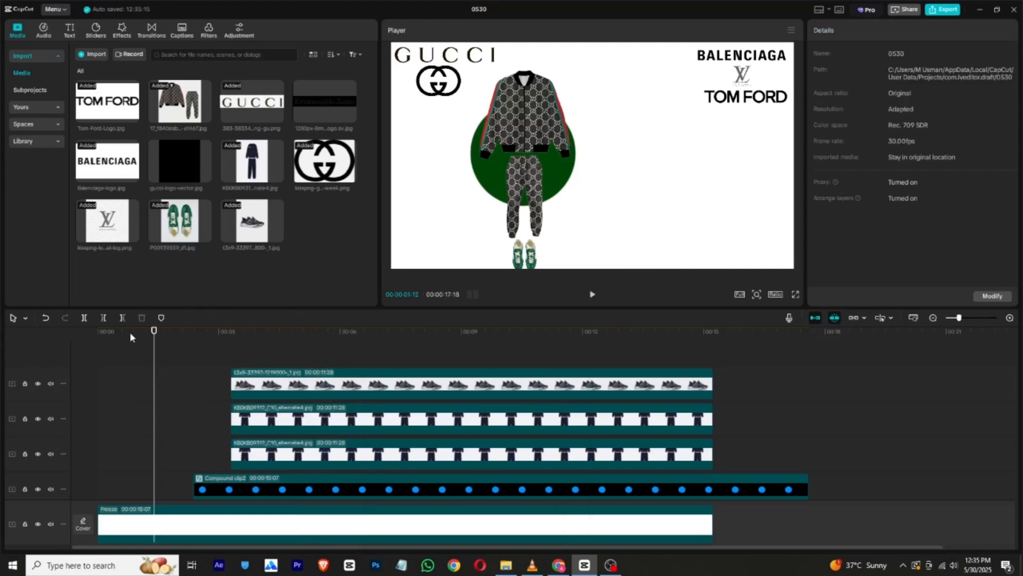
click(98, 332)
click(594, 295)
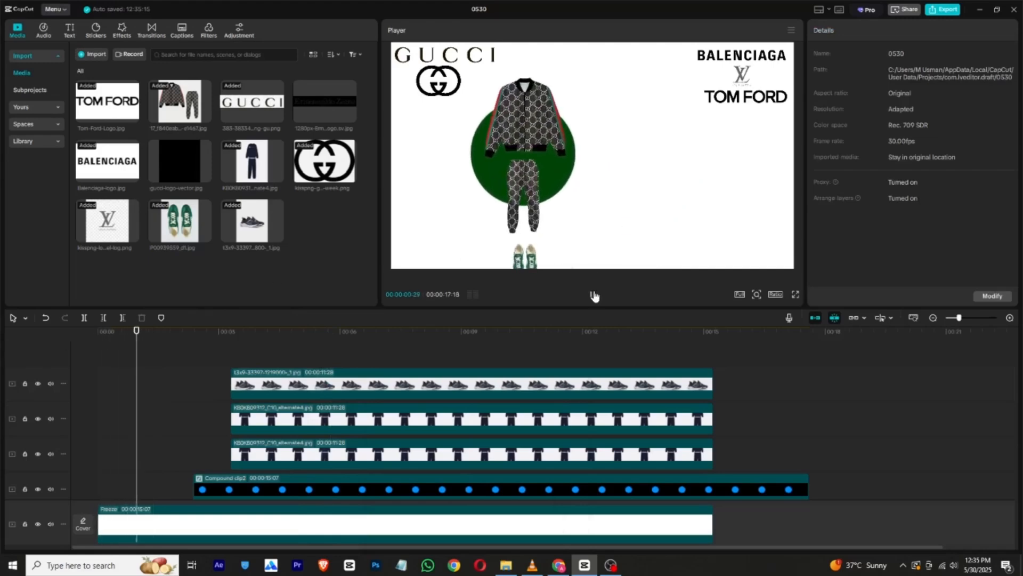